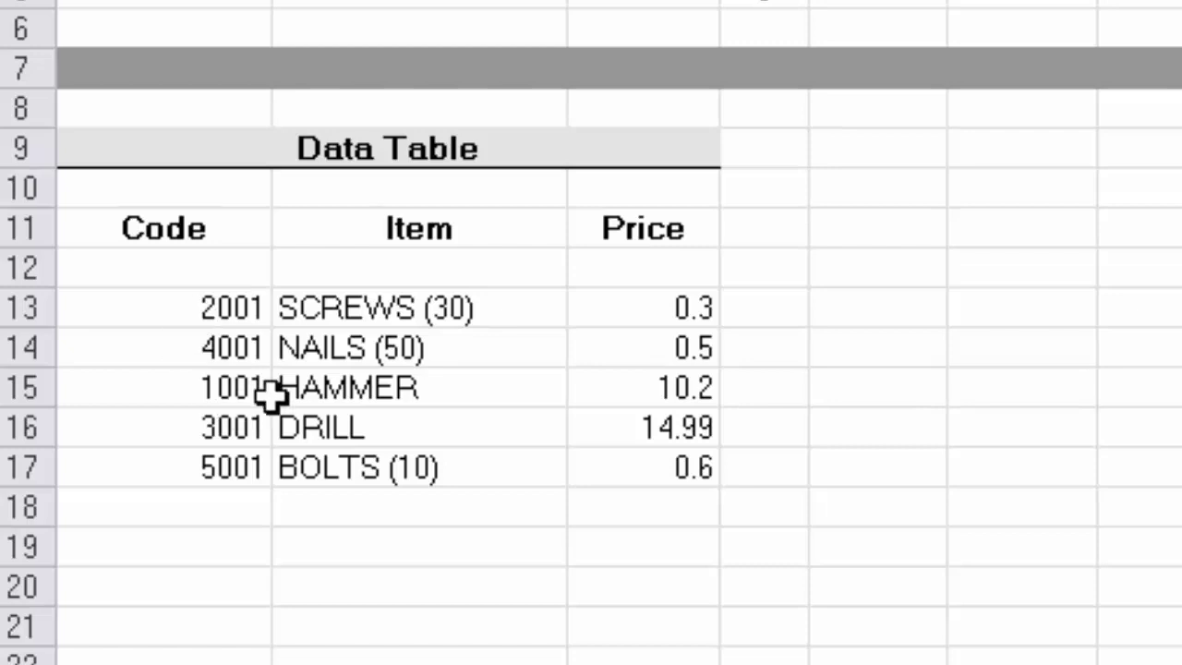
Sort the Data Table rows in ascending order by the Code column.
left_click(226, 379)
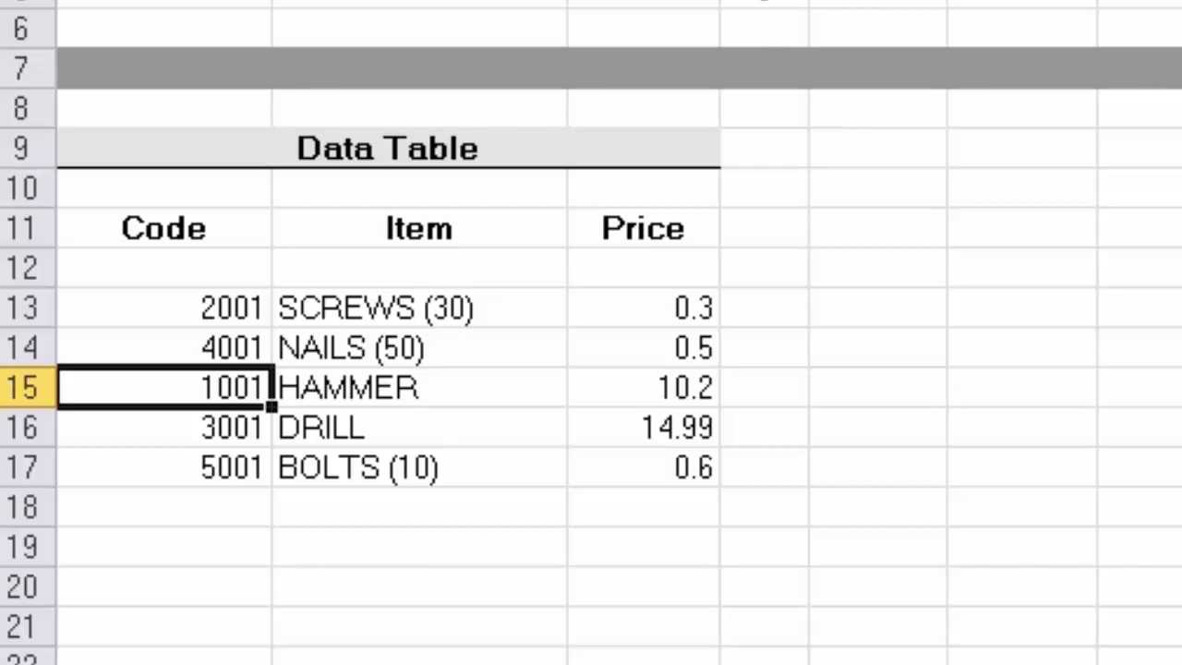
left_click(794, 277)
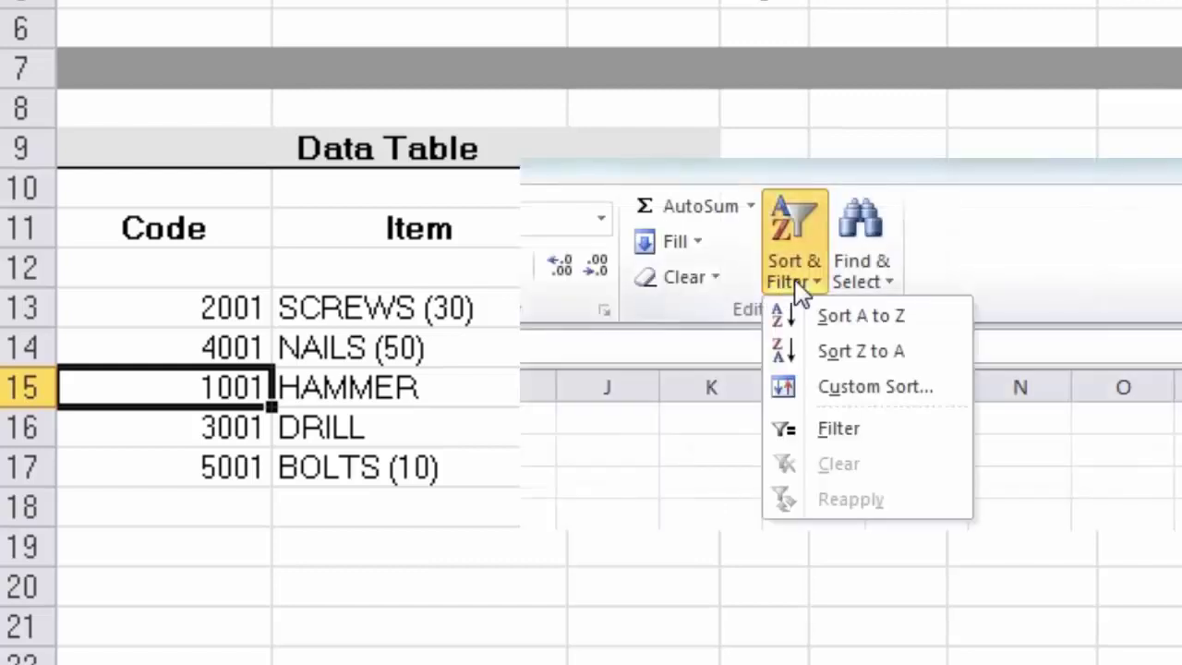
left_click(859, 317)
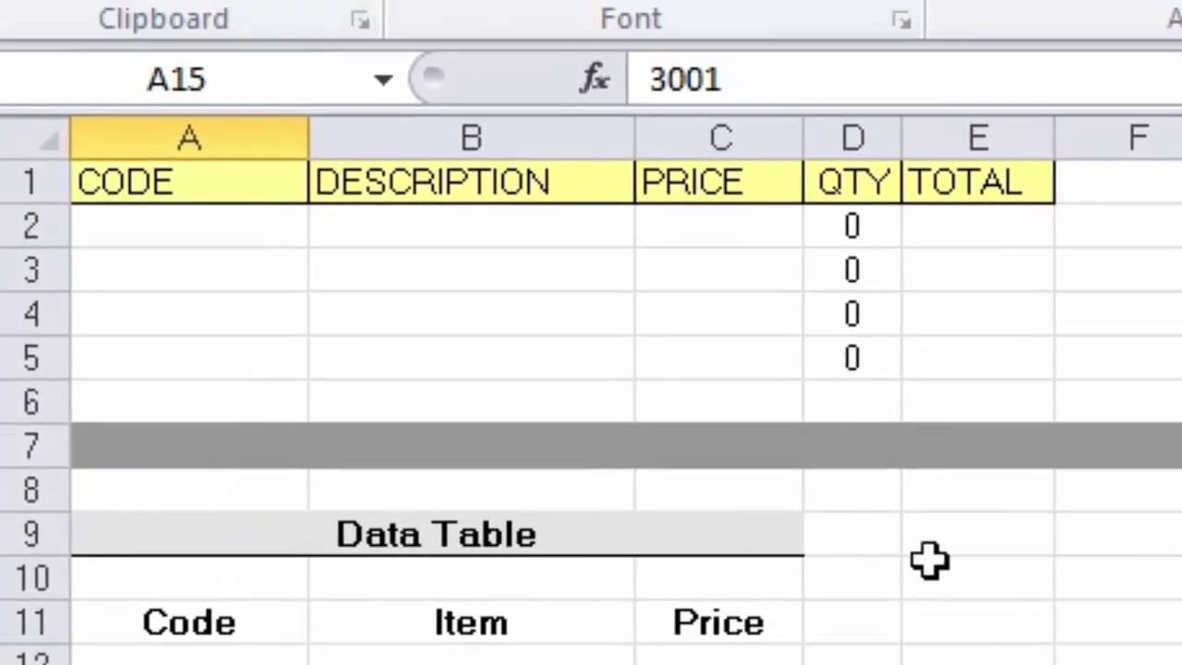
Enter =VLOOKUP(A2,$A$13:$C$17,2) in cell B2 to return the item description, with the table range as an absolute reference.
left_click(459, 224)
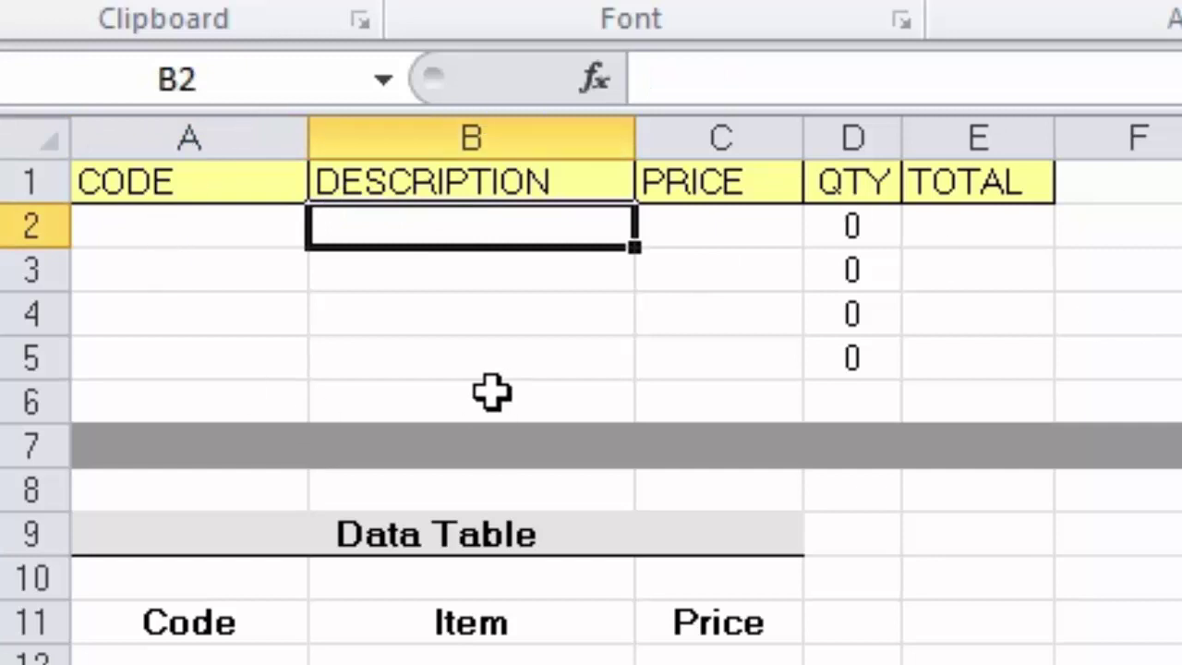
type("=")
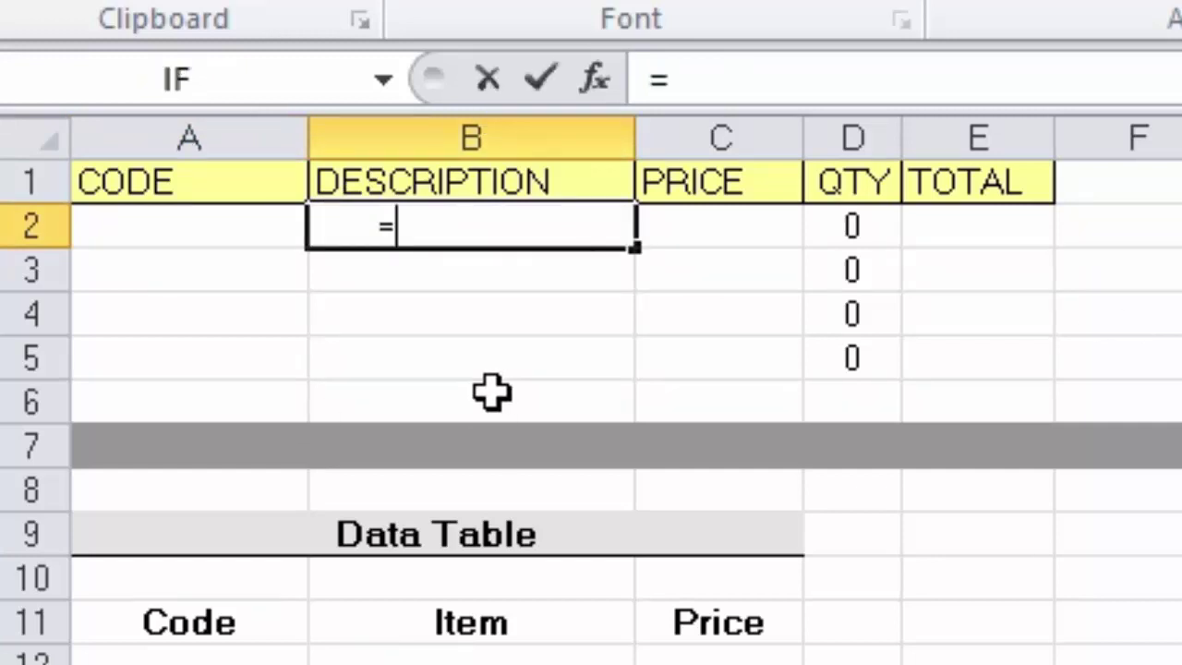
type("v")
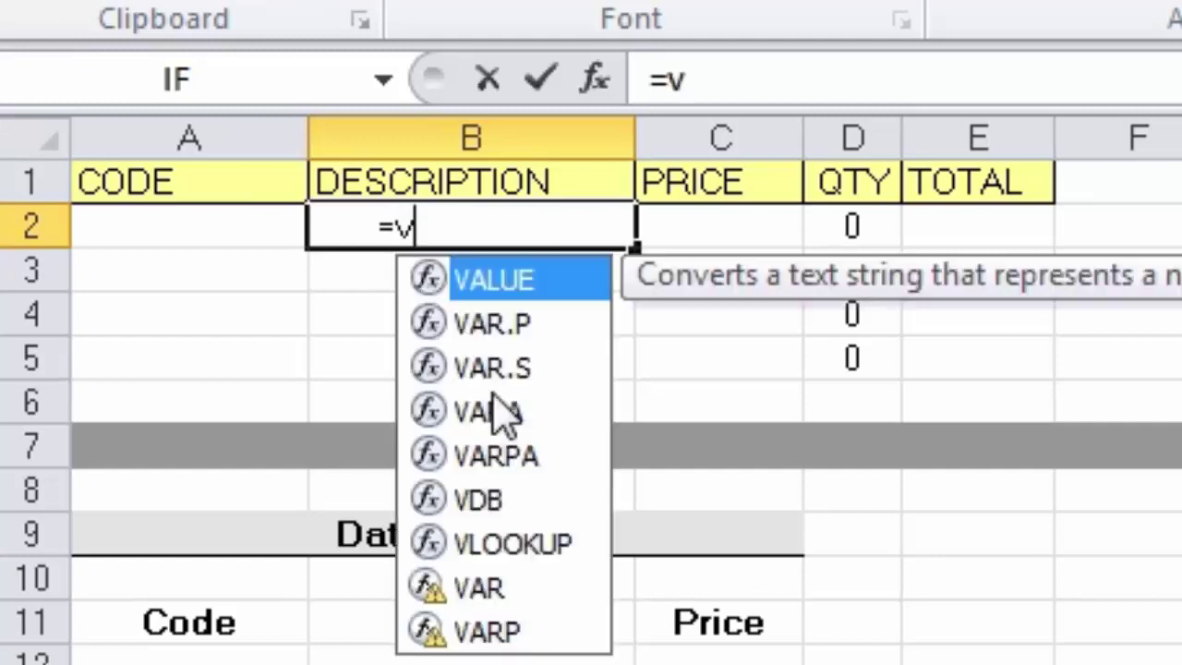
type("look")
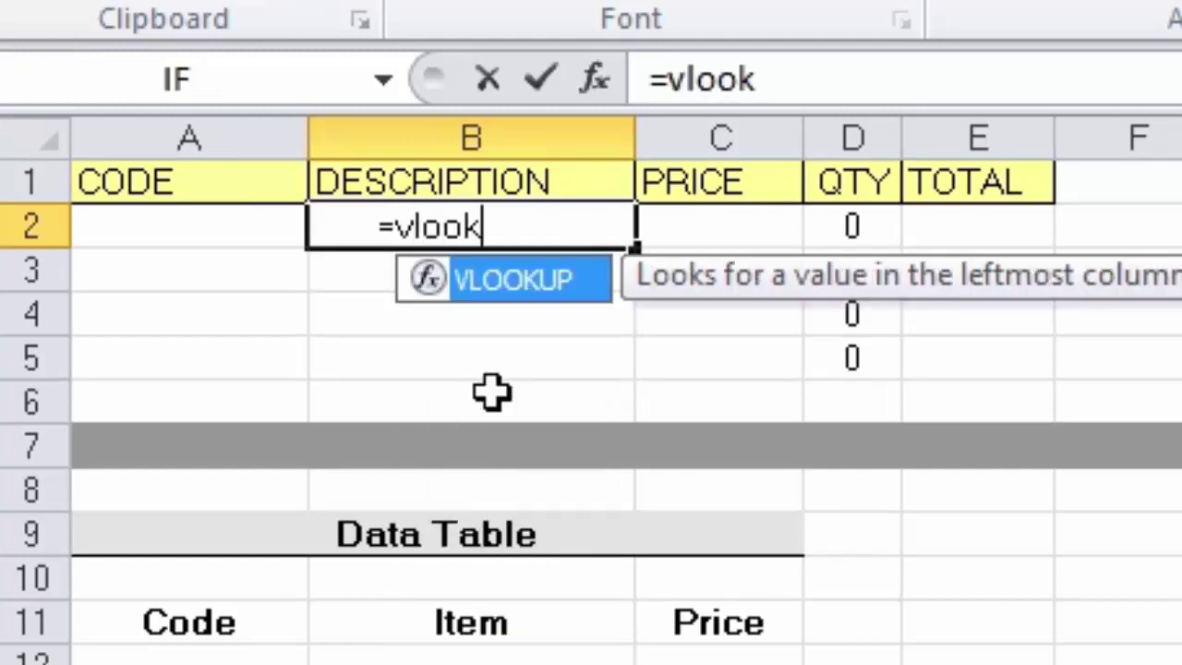
type("up(")
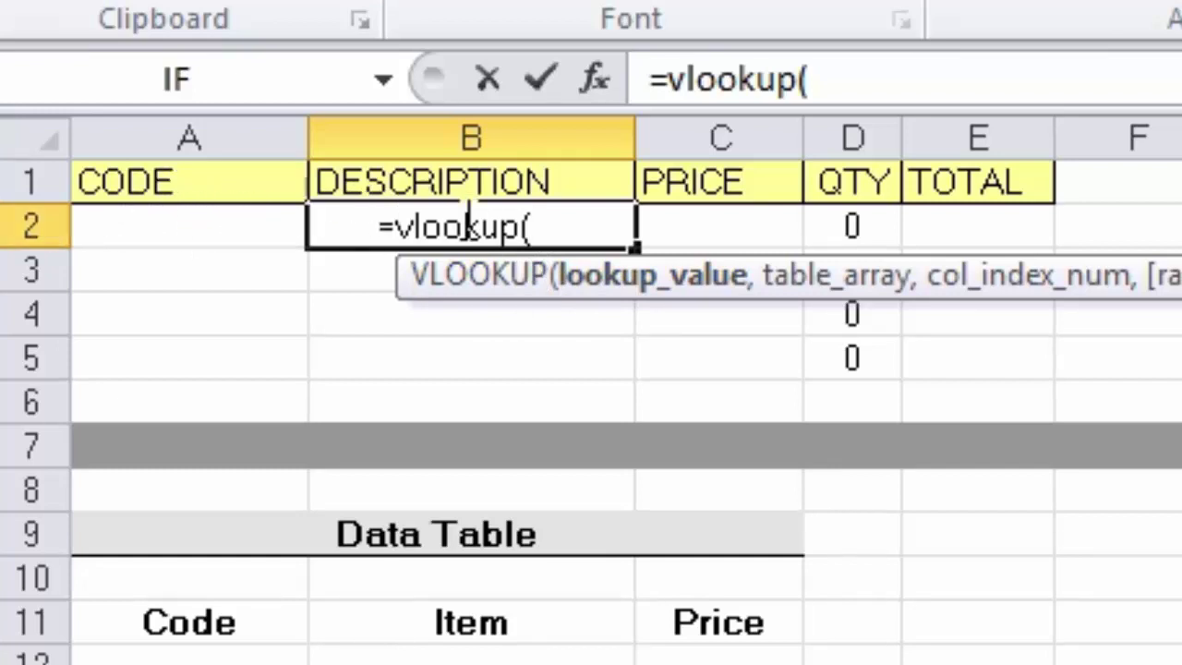
left_click(145, 224)
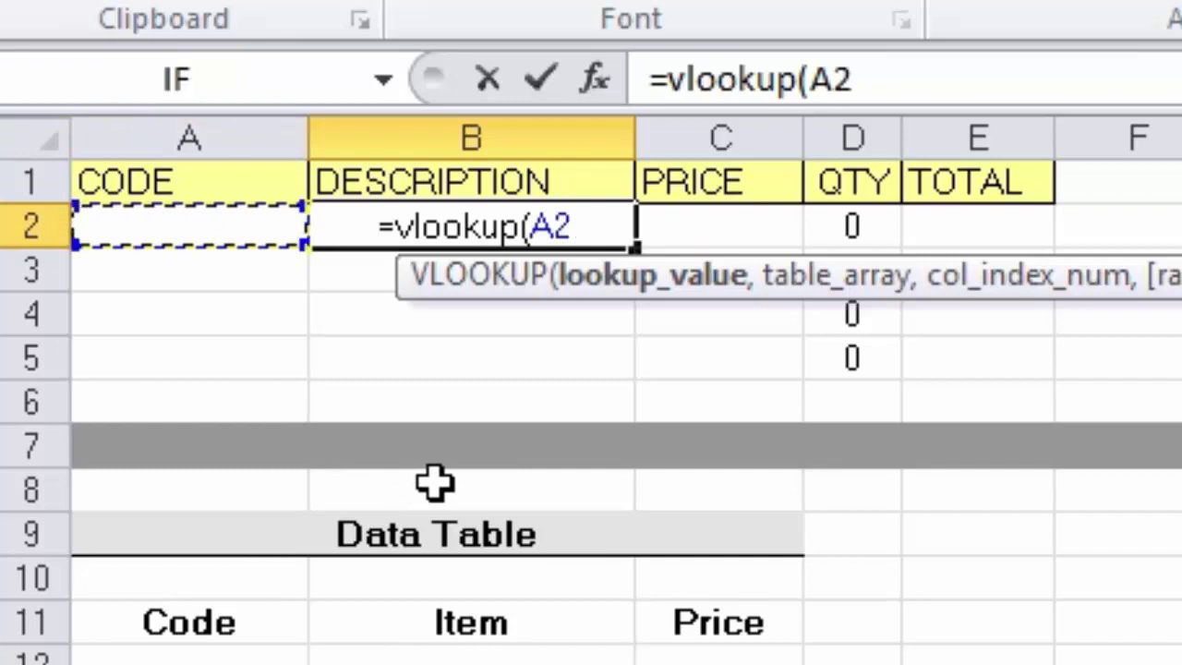
type(",")
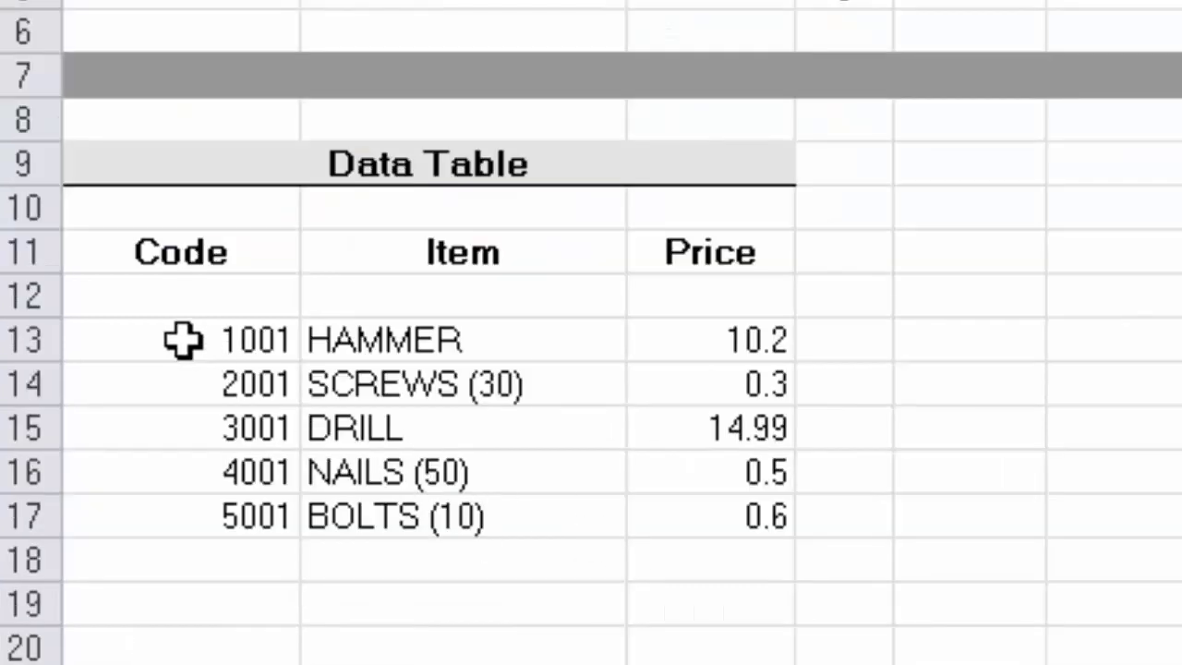
left_click(179, 337)
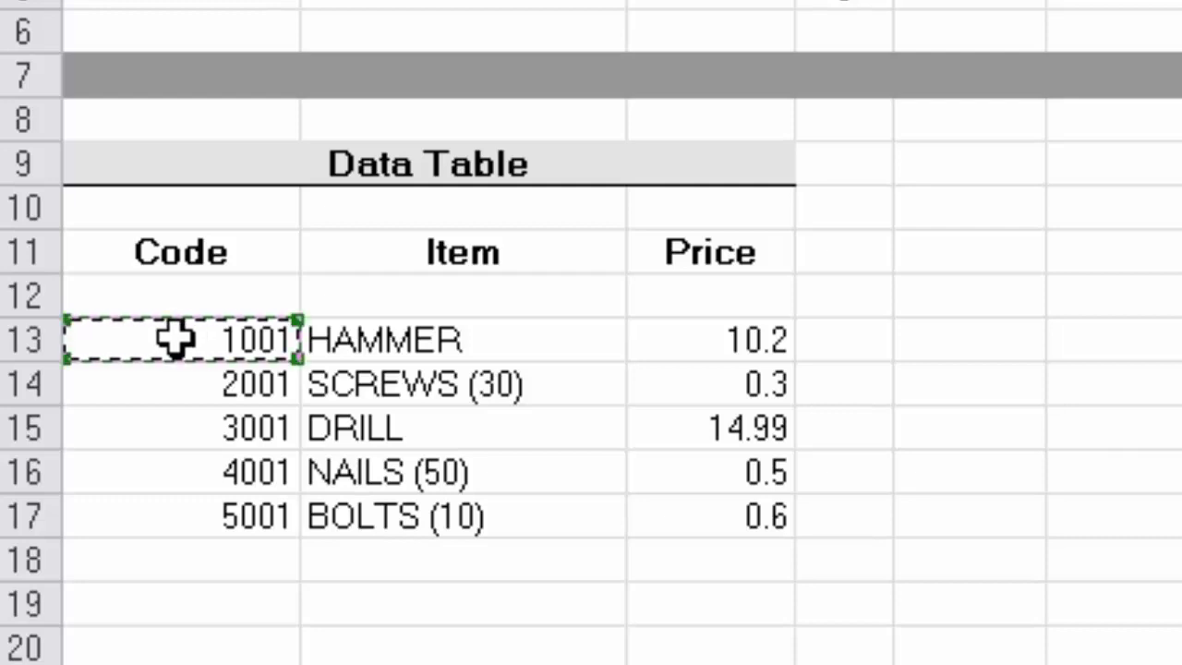
left_click_drag(196, 343, 688, 499)
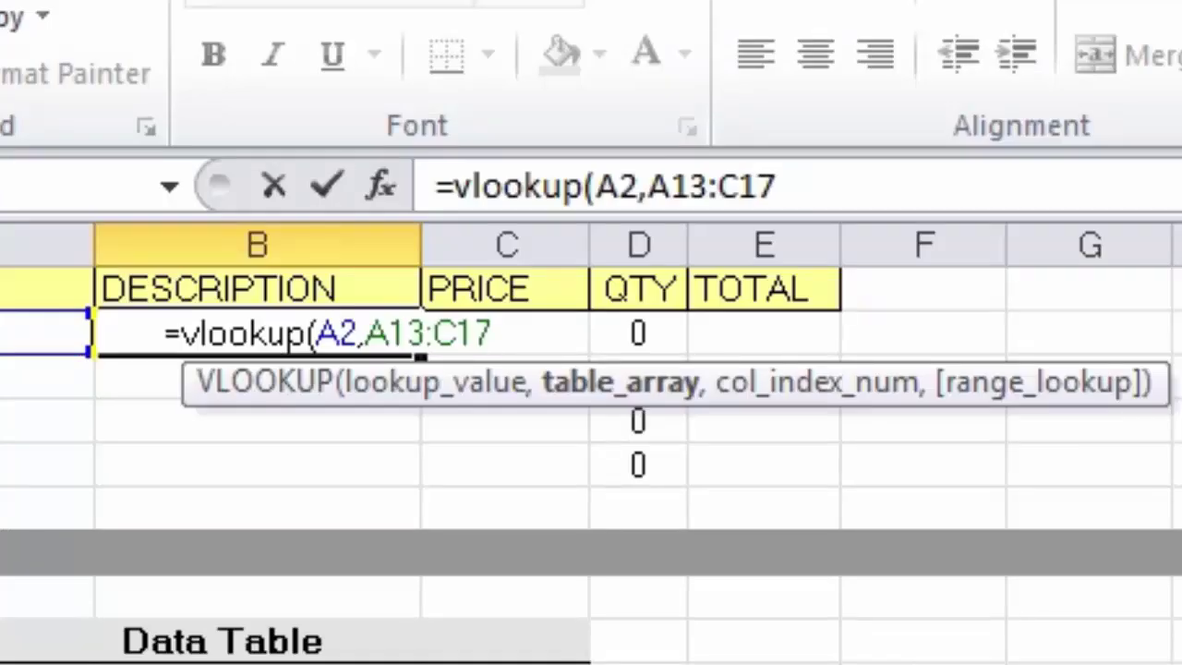
key("F4")
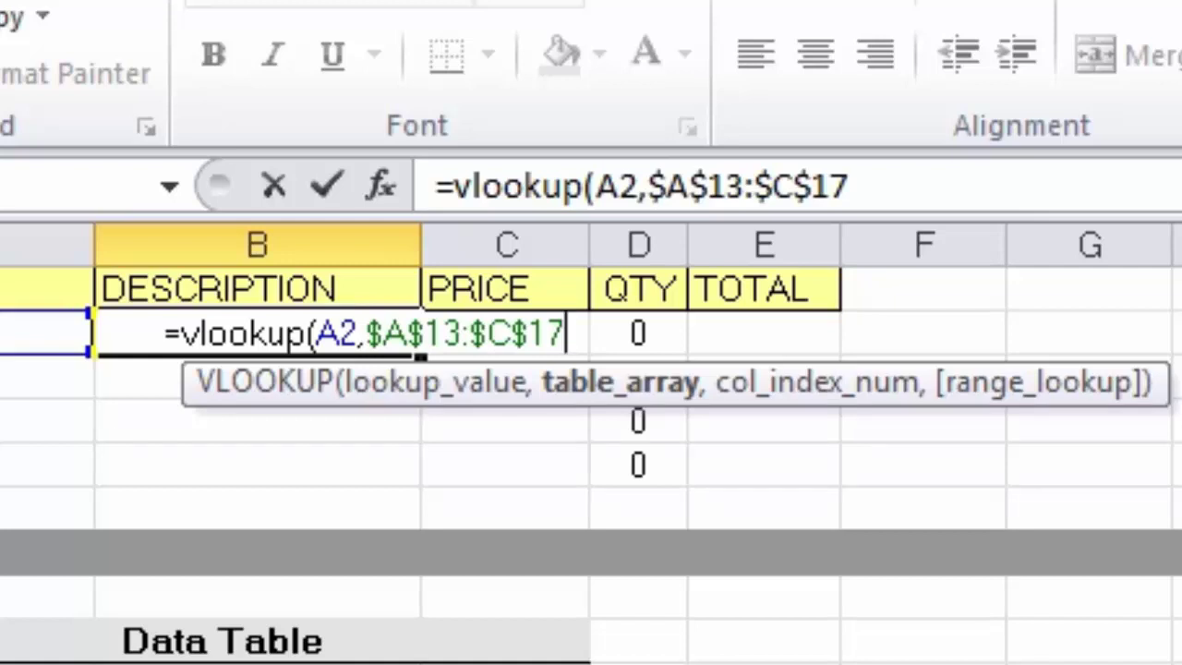
type(",")
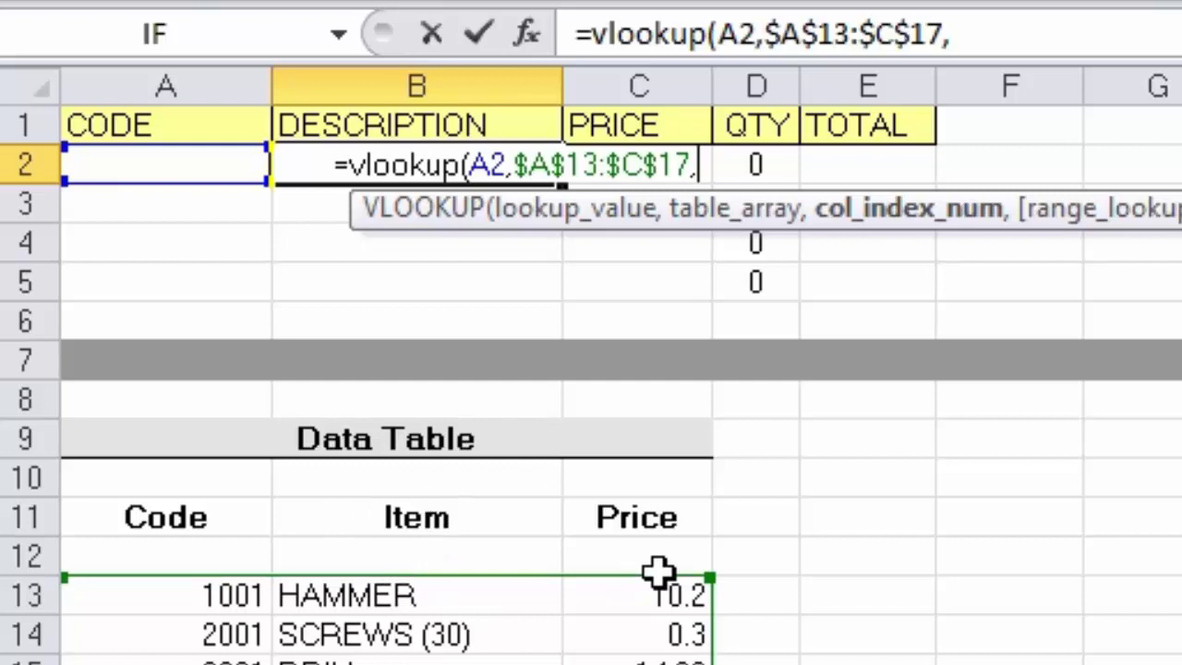
type("2")
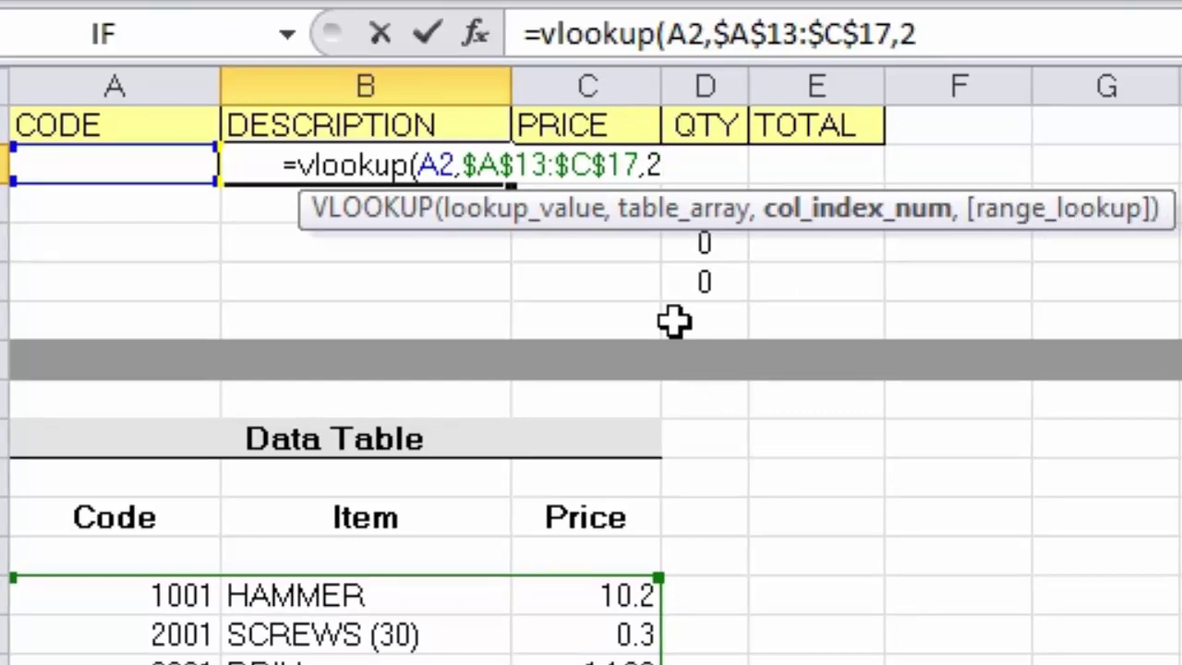
type(")")
key("Return")
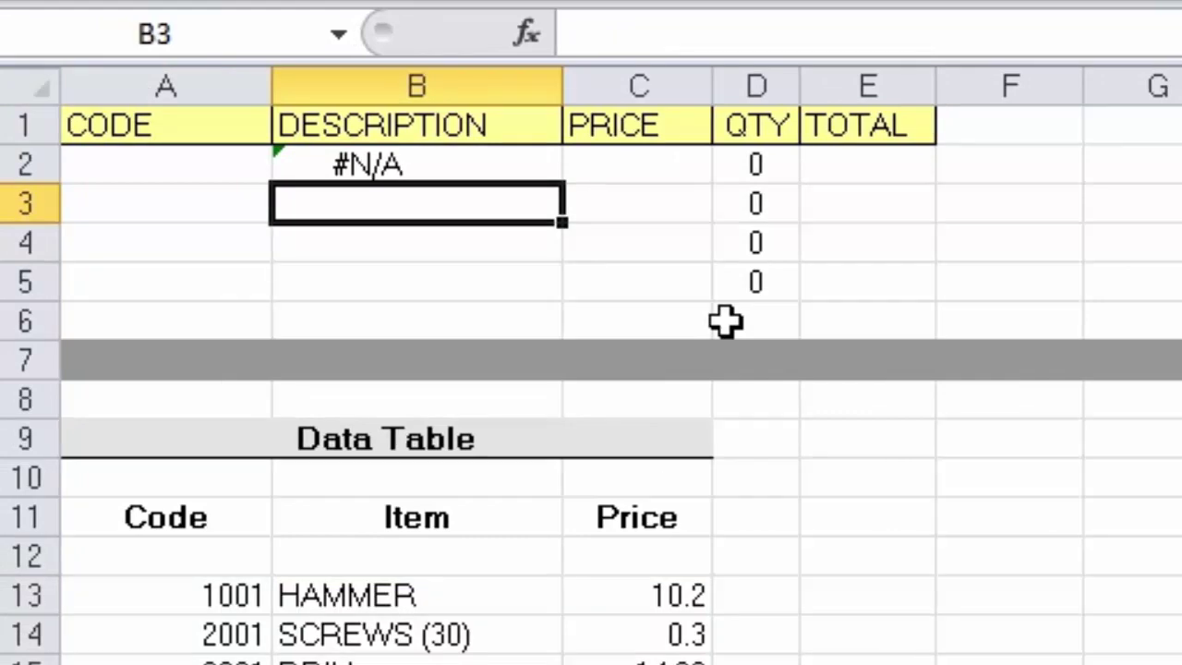
Test the description lookup by entering code 1001 in cell A2.
key("Up")
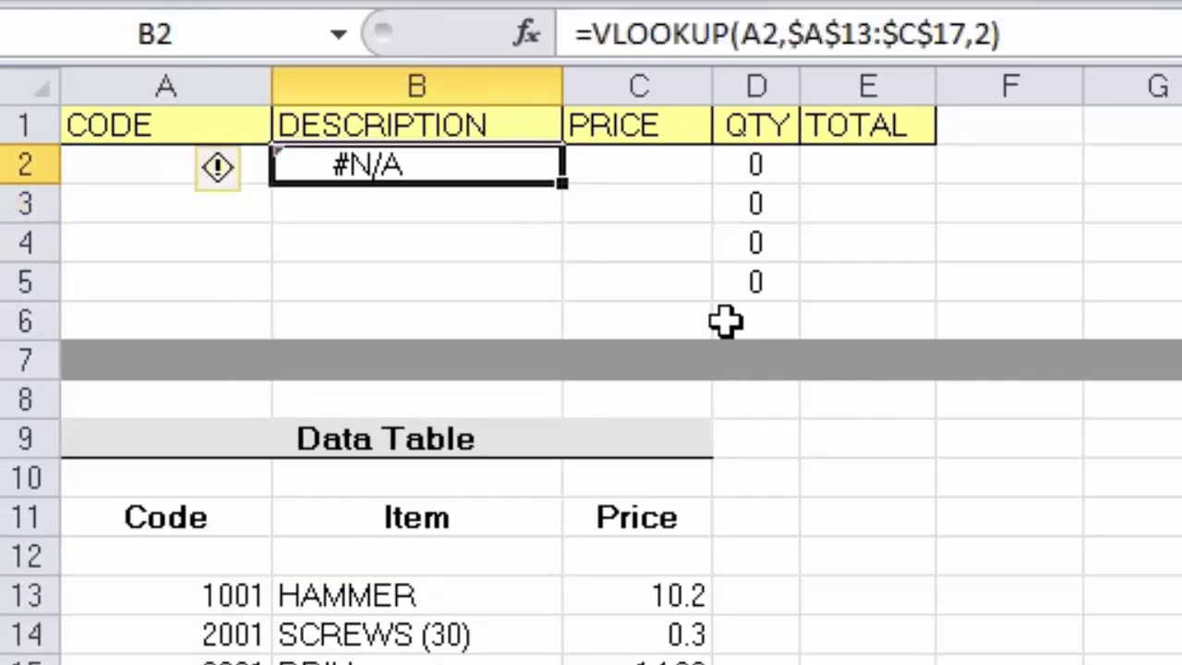
key("Left")
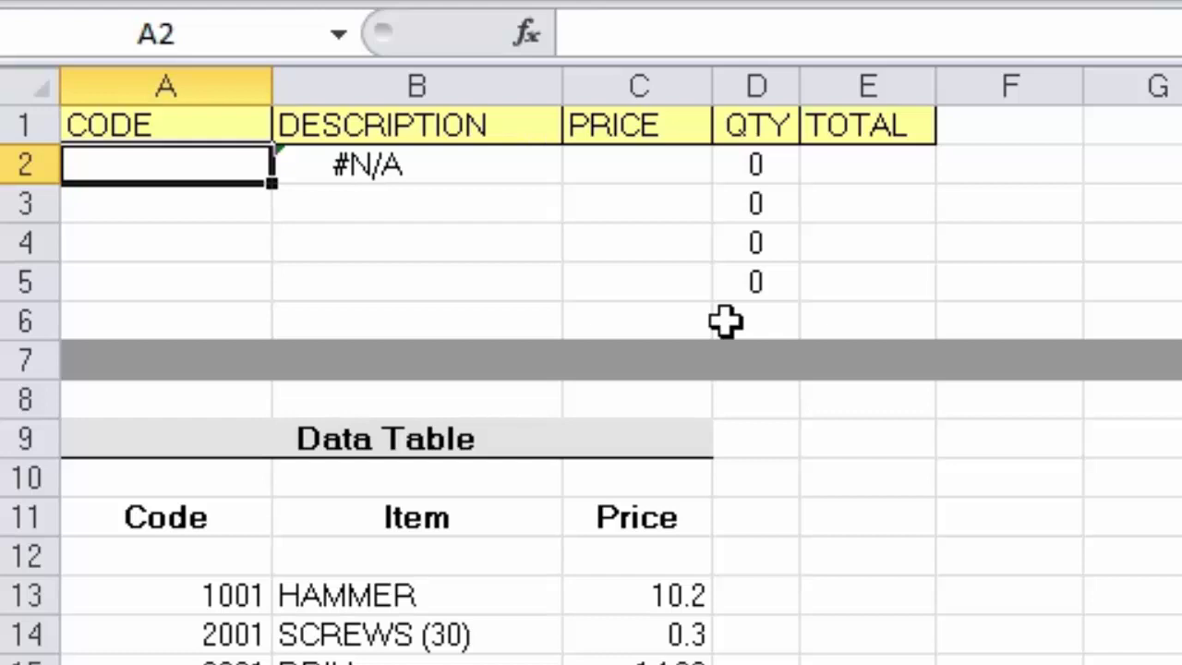
type("1001")
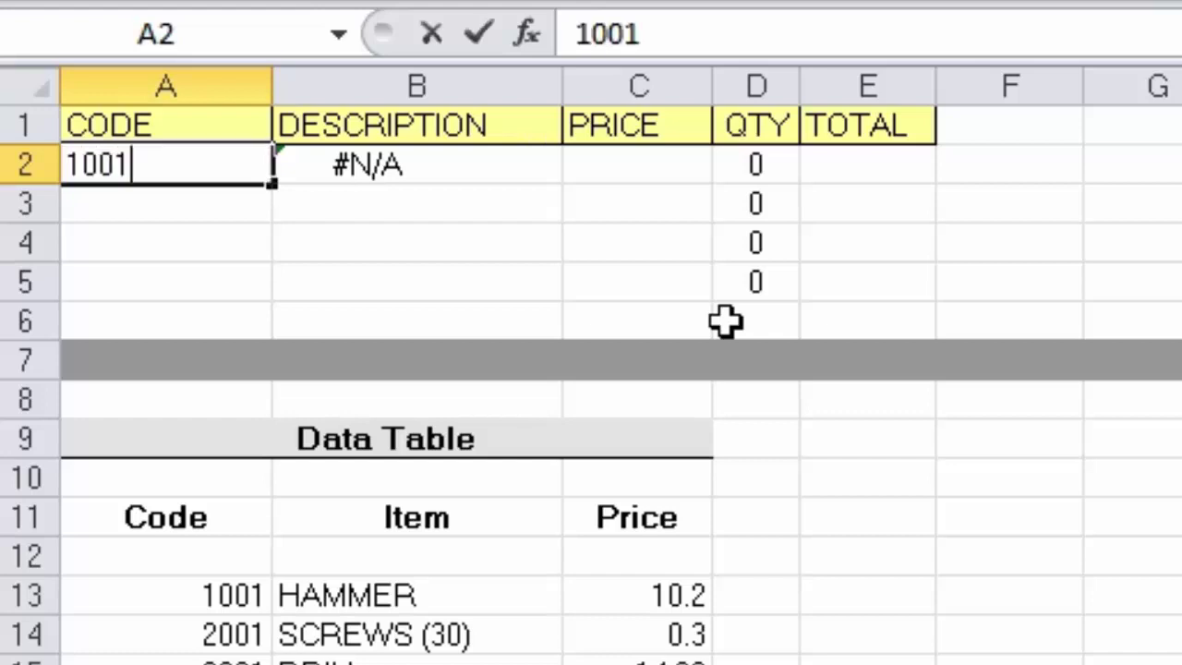
key("Return")
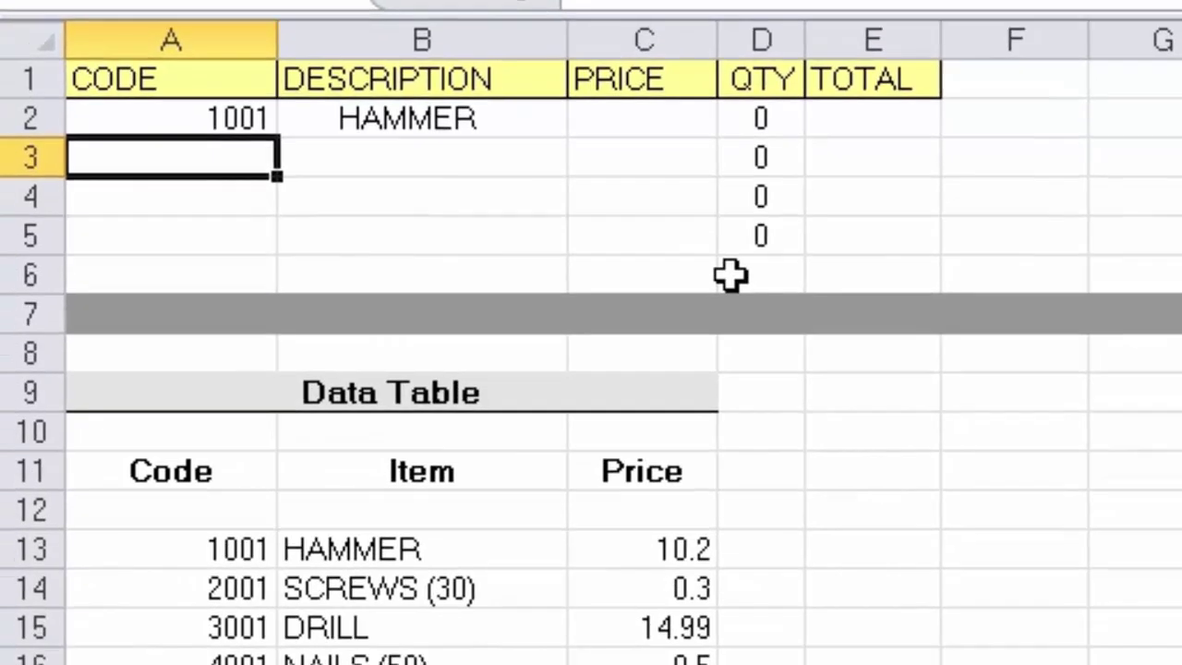
Change the code in cell A2 to 3001.
key("Up")
type("3001")
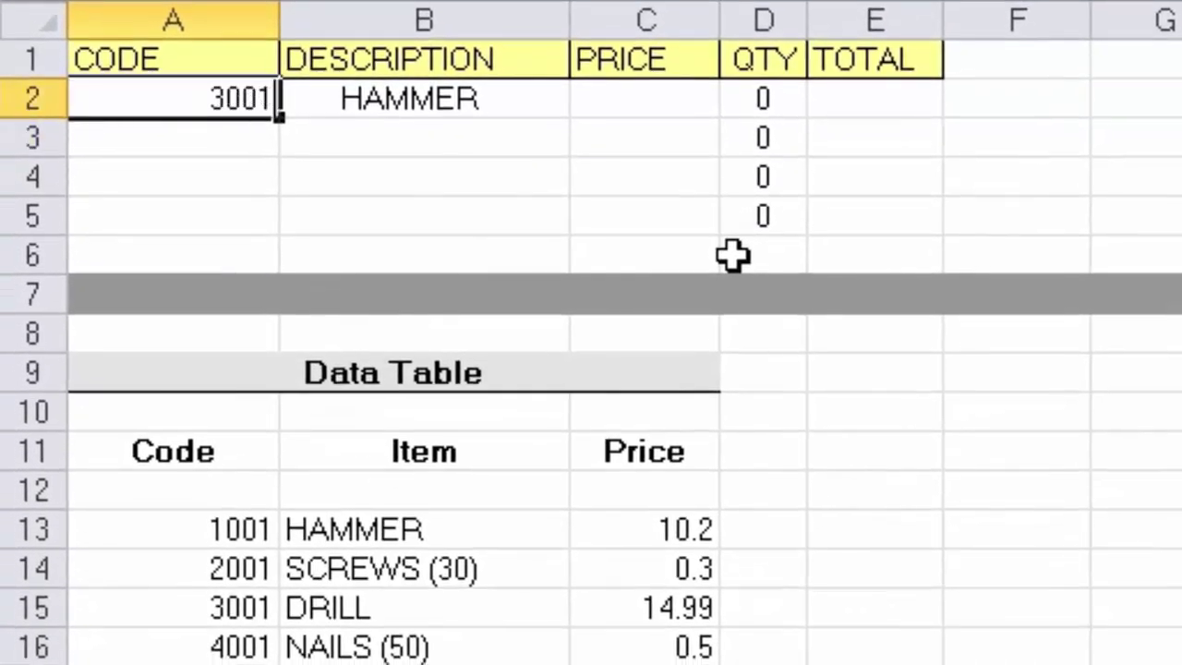
key("Return")
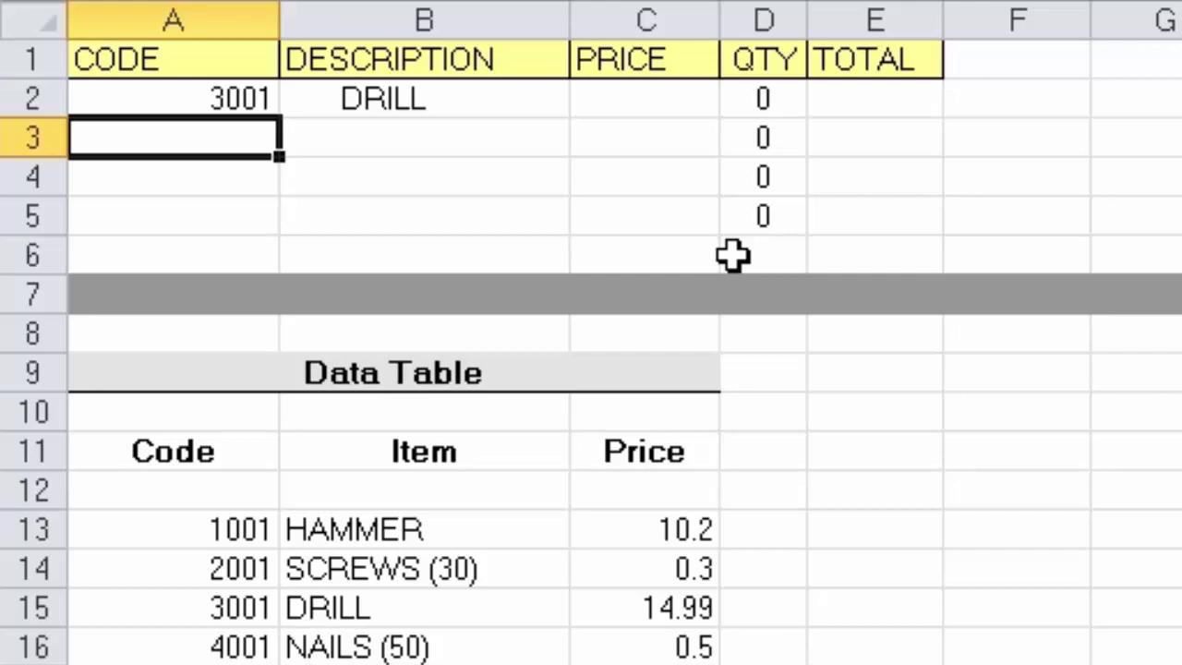
Enter =VLOOKUP(A2,$A$13:$C$17,3) in cell C2 to return the item's price, with the table range as an absolute reference.
key("Up")
key("Right")
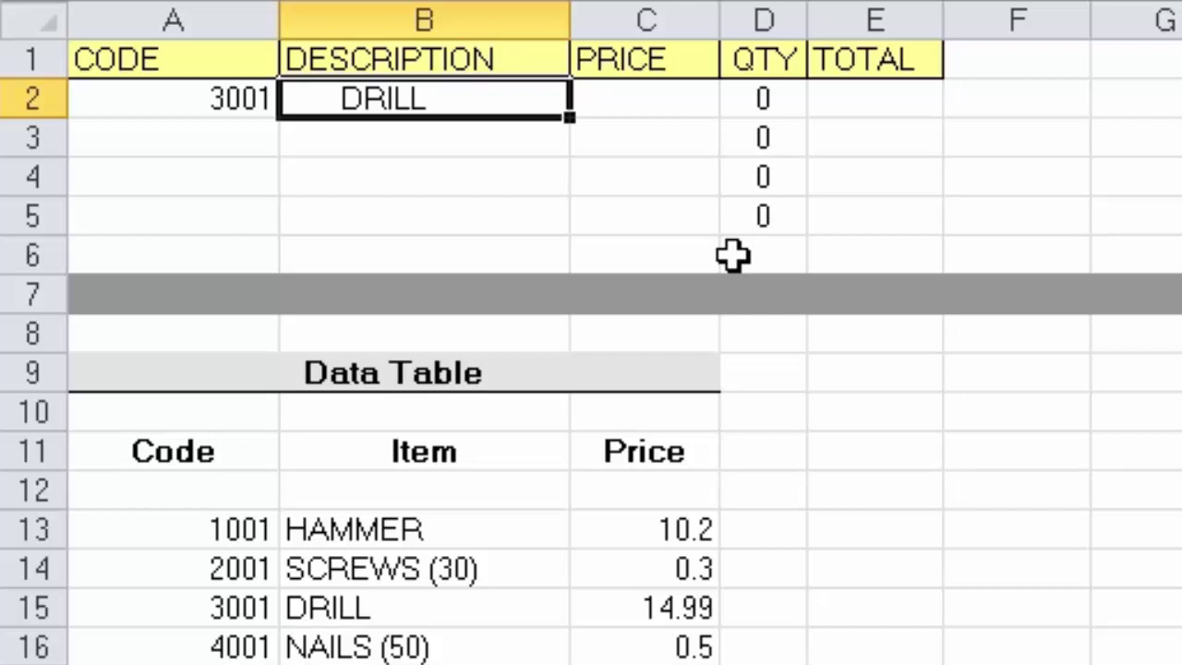
key("Right")
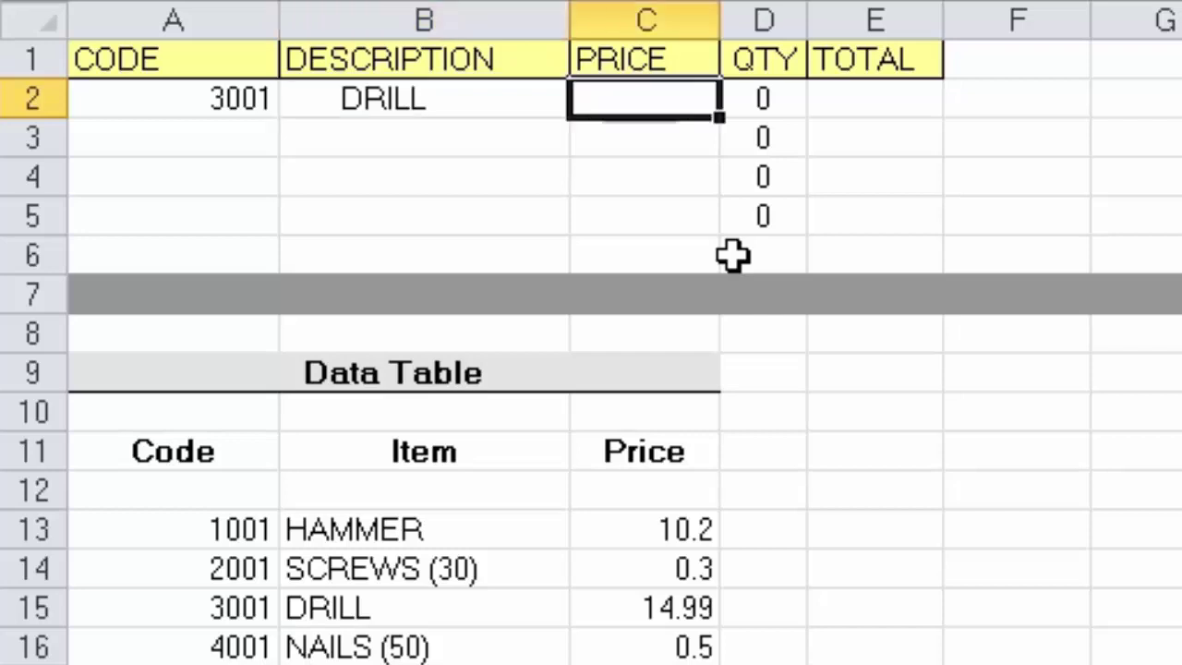
type("=")
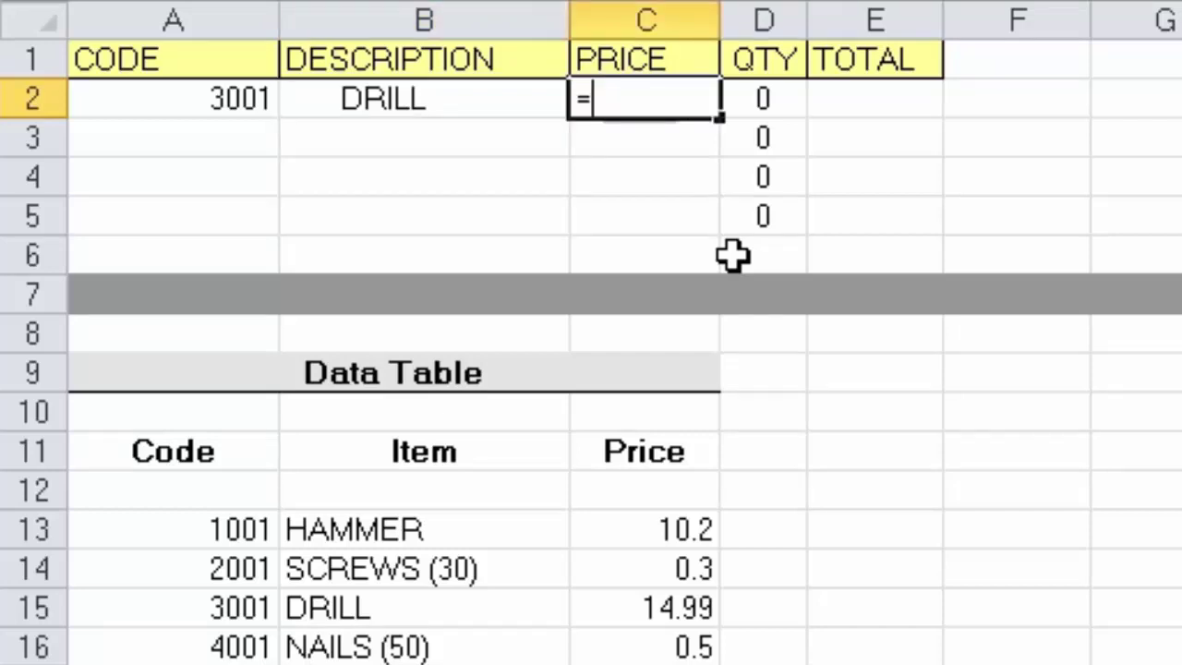
type("vlookup(")
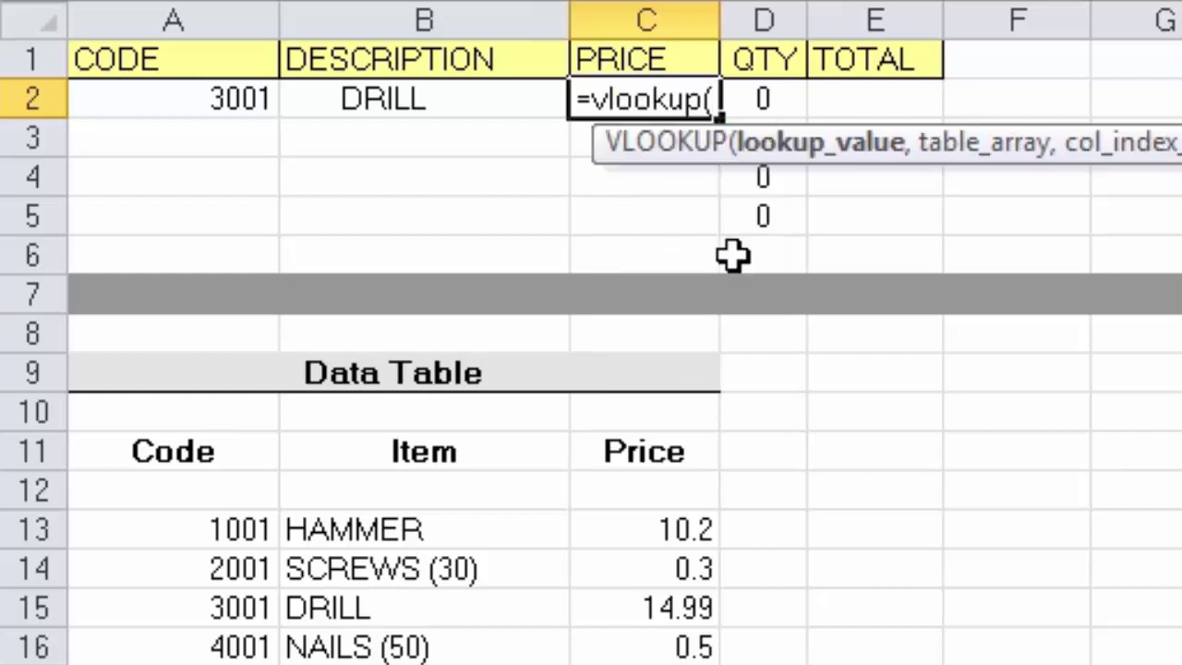
left_click(210, 103)
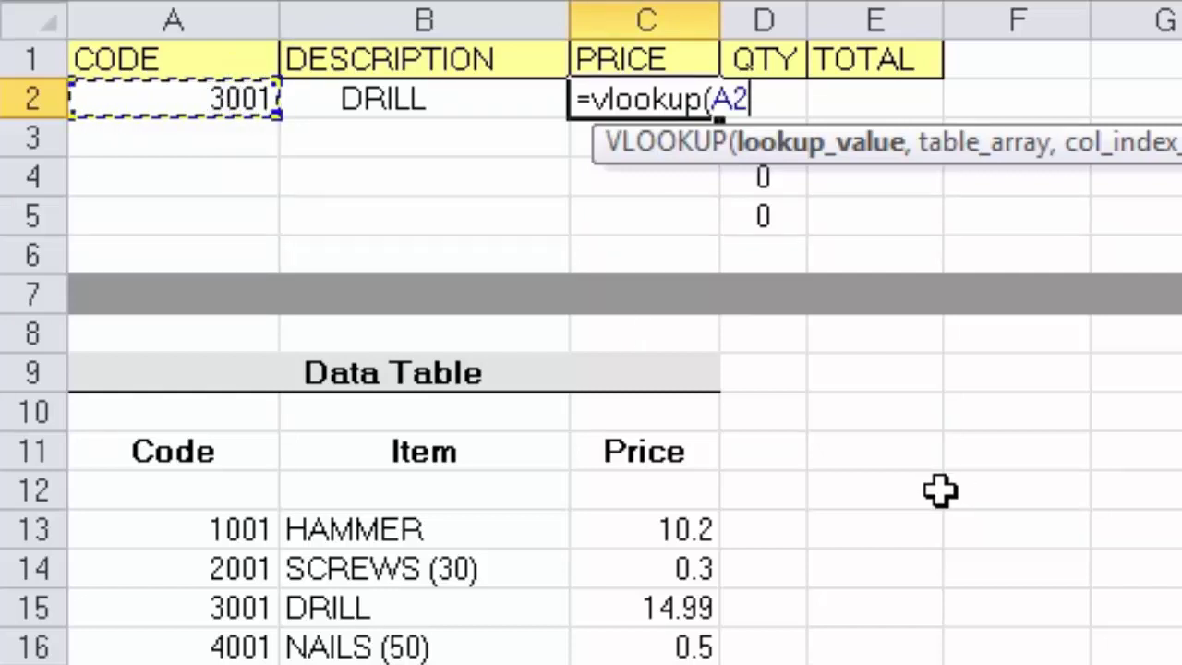
type(",")
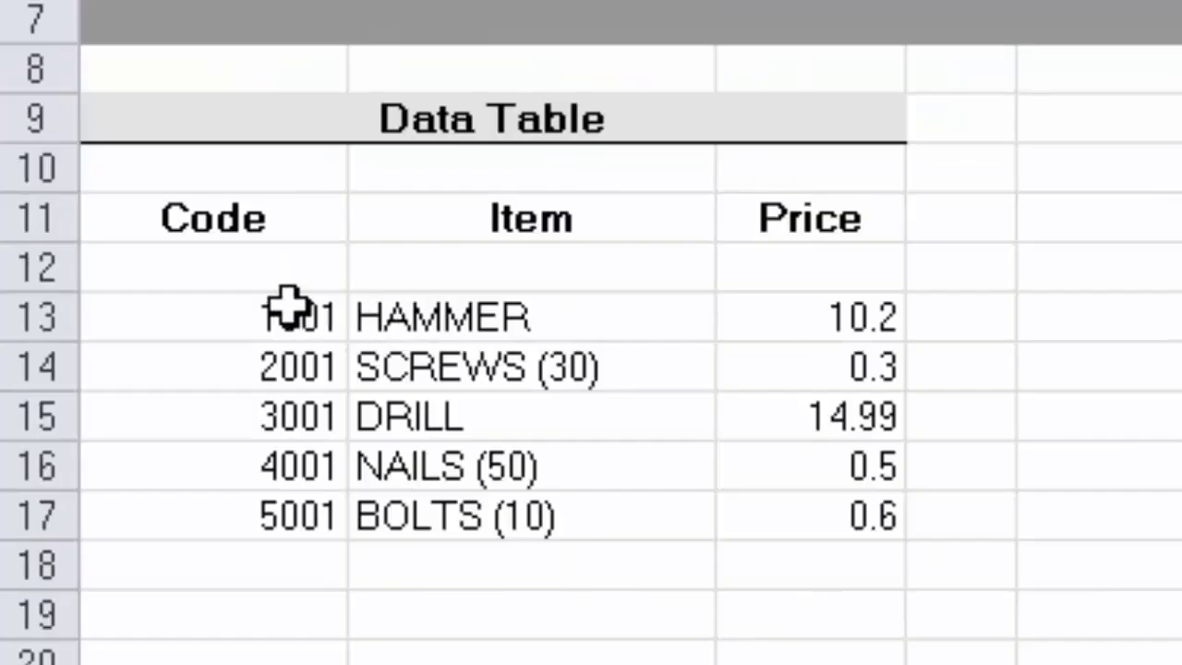
left_click_drag(212, 528, 295, 529)
left_click_drag(370, 317, 759, 508)
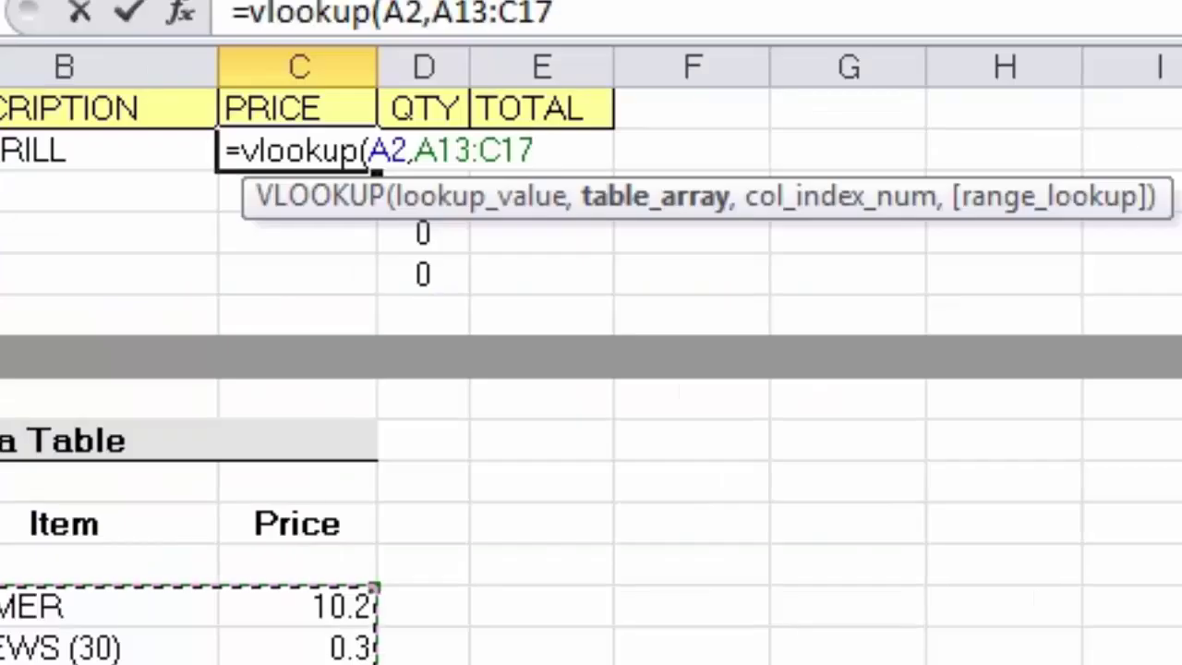
key("F4")
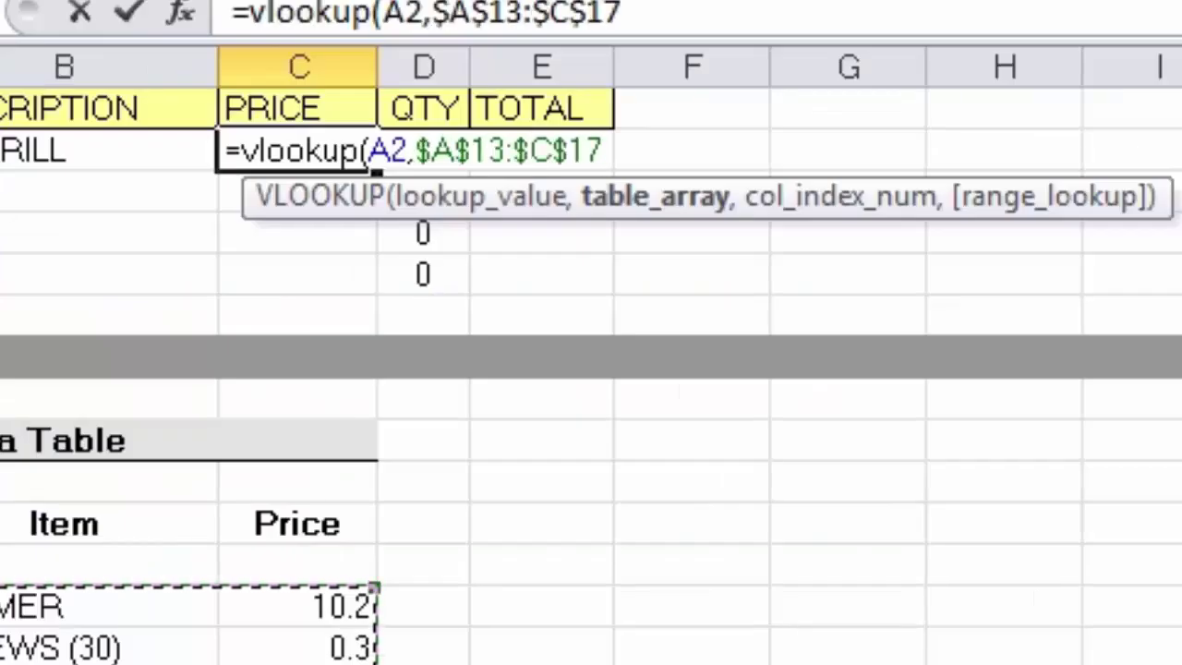
type(",")
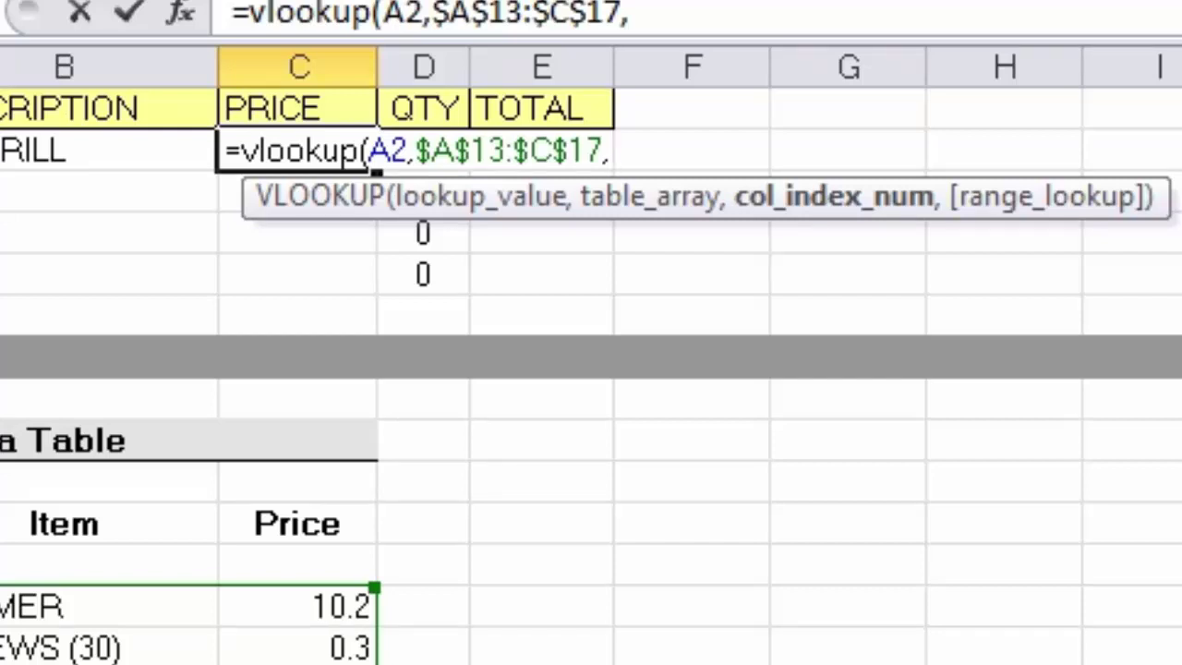
type("3")
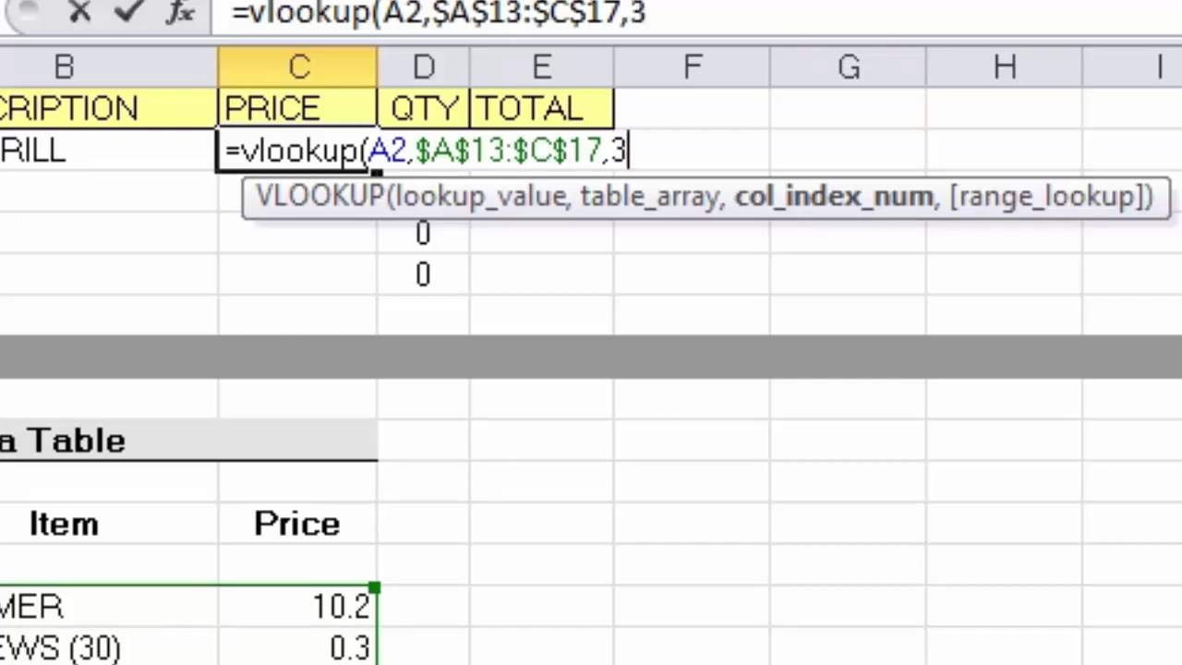
type(")")
key("Return")
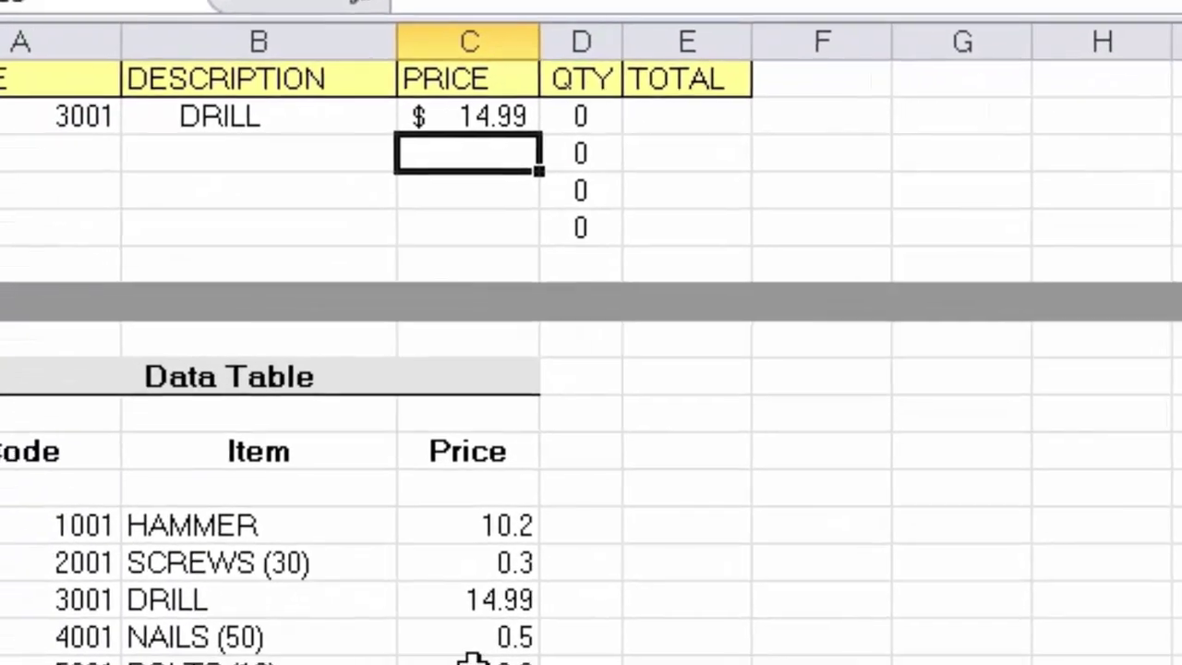
Enter the formula =C2*D2 in cell E2 to calculate the line total from price and quantity.
key("Up")
key("Right")
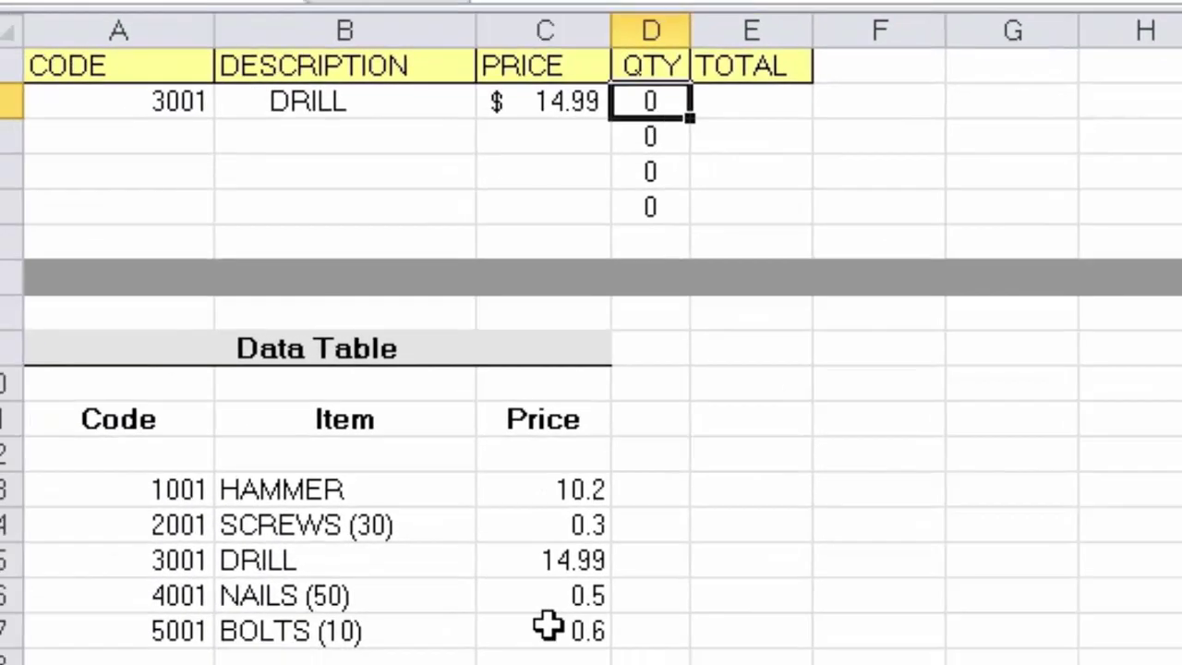
key("Right")
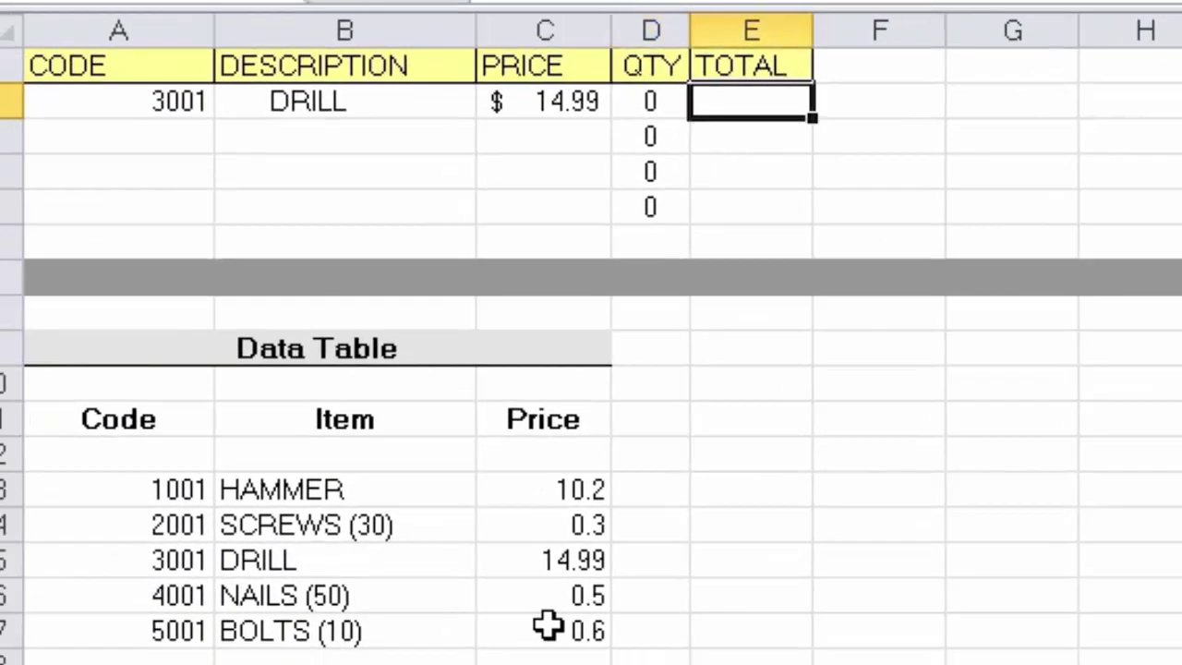
type("=")
left_click(561, 102)
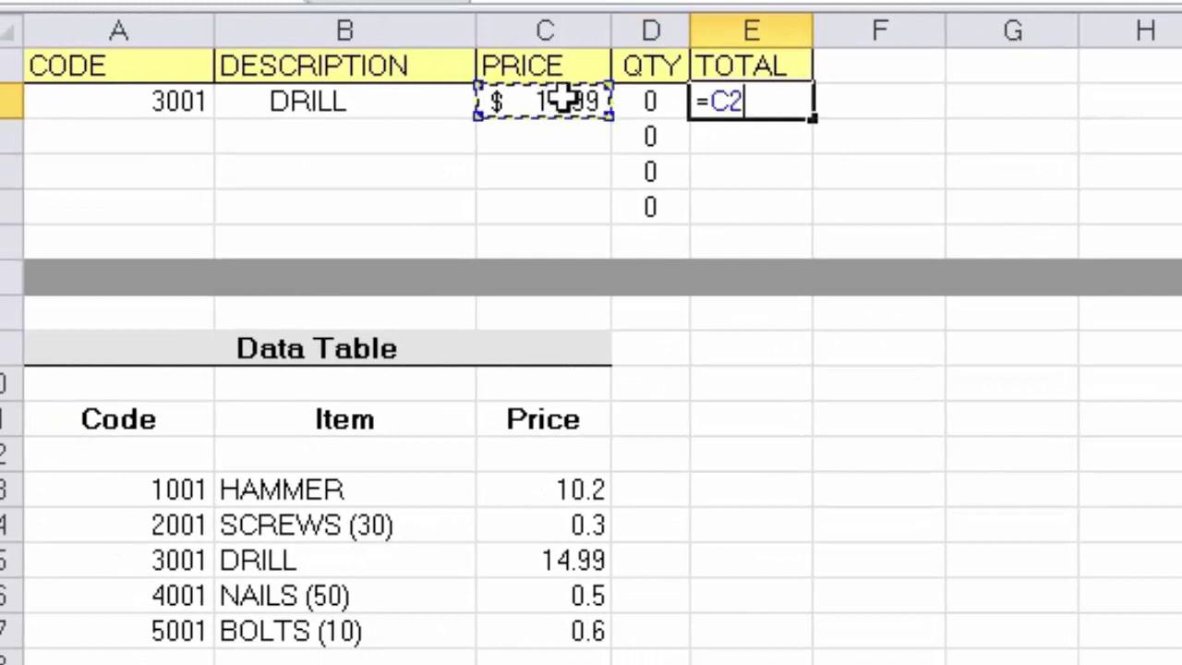
type("*")
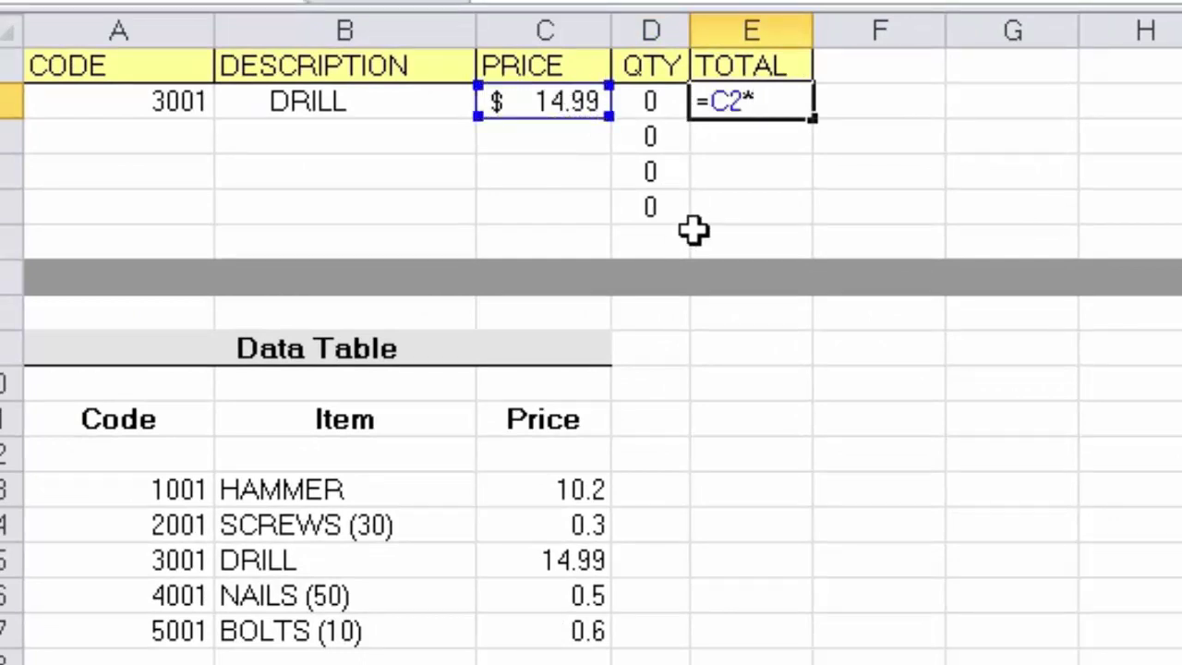
left_click(647, 109)
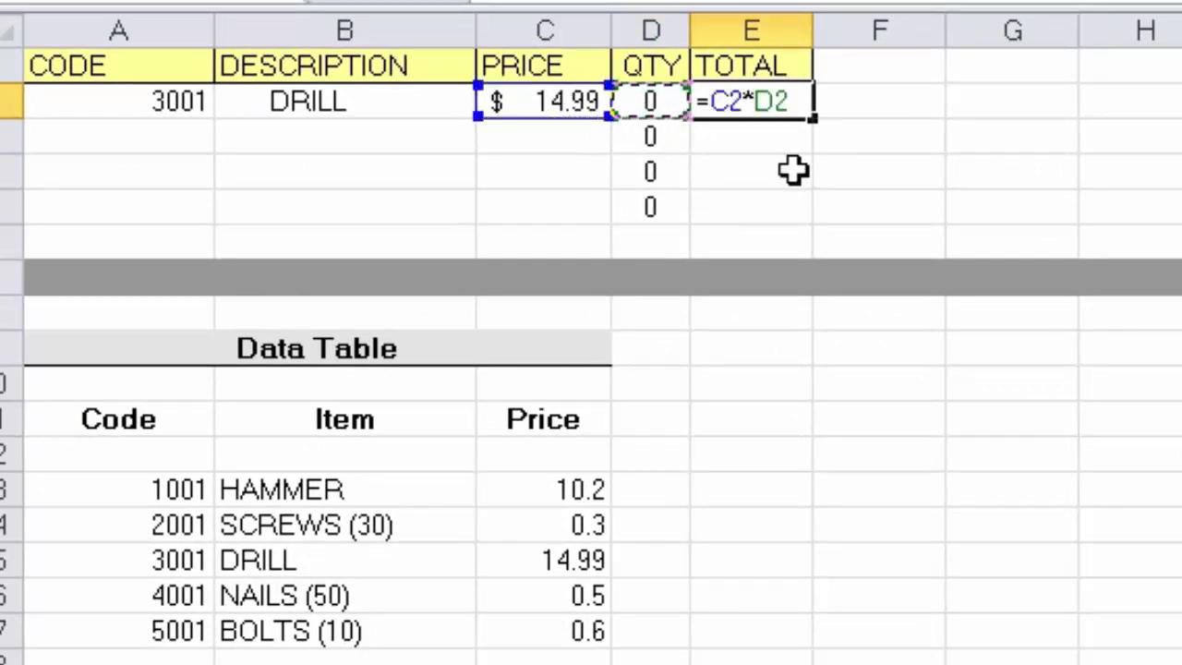
key("Return")
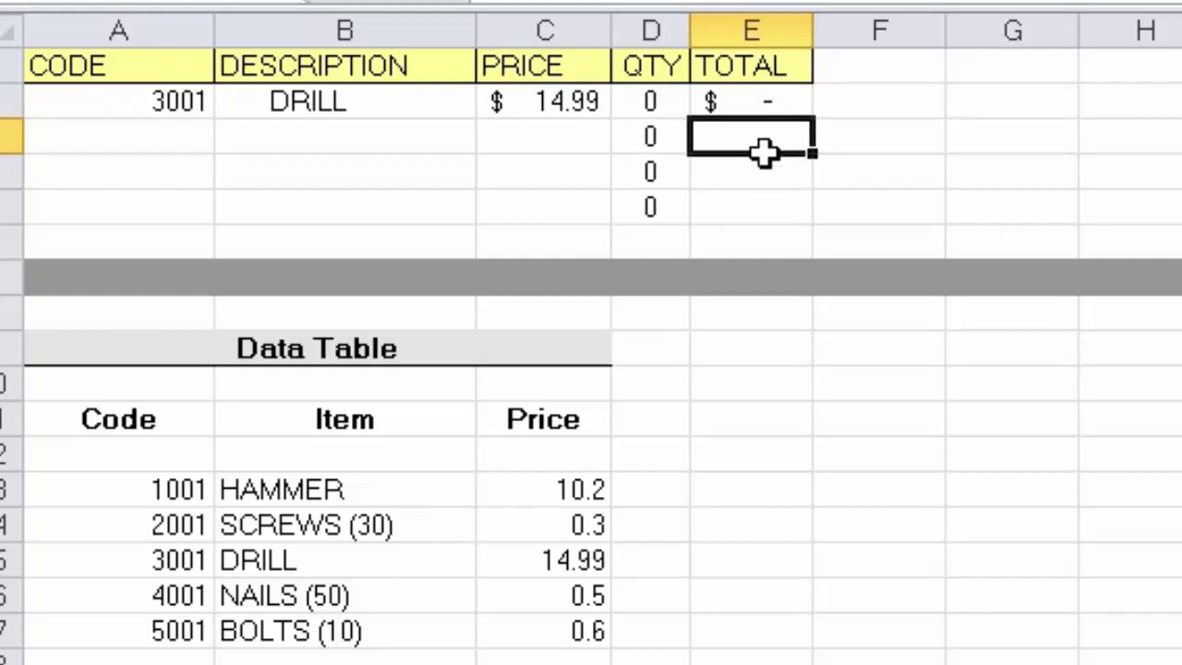
Set the drill's quantity in cell D2 to 2.
left_click(659, 102)
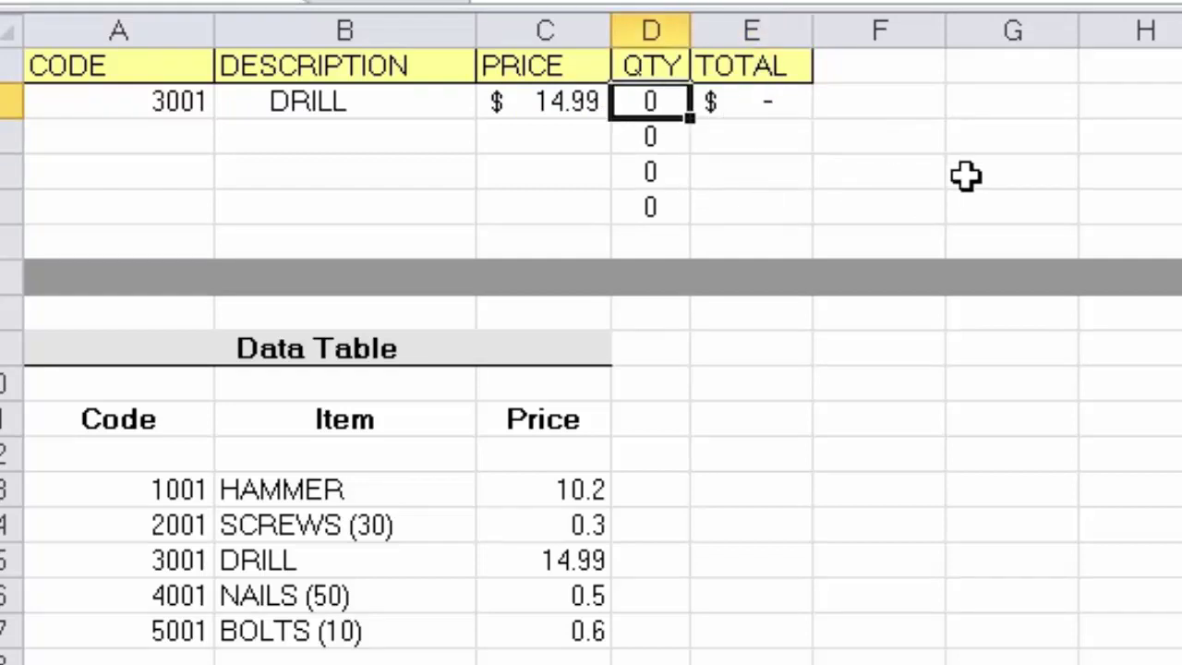
type("2")
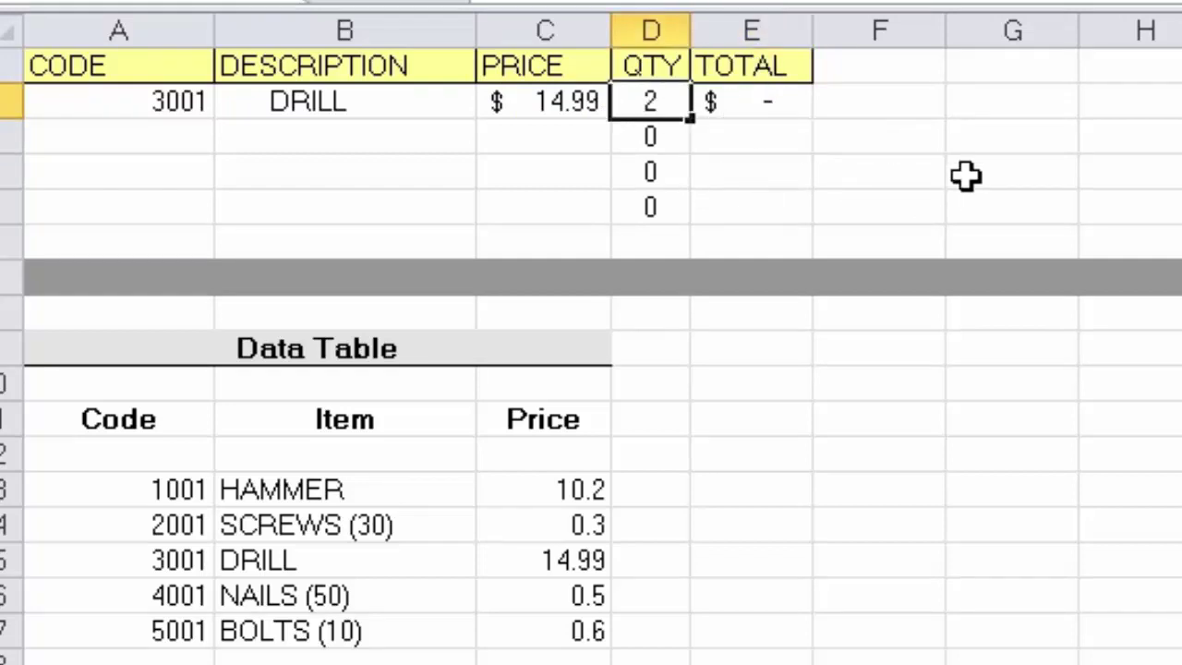
key("Return")
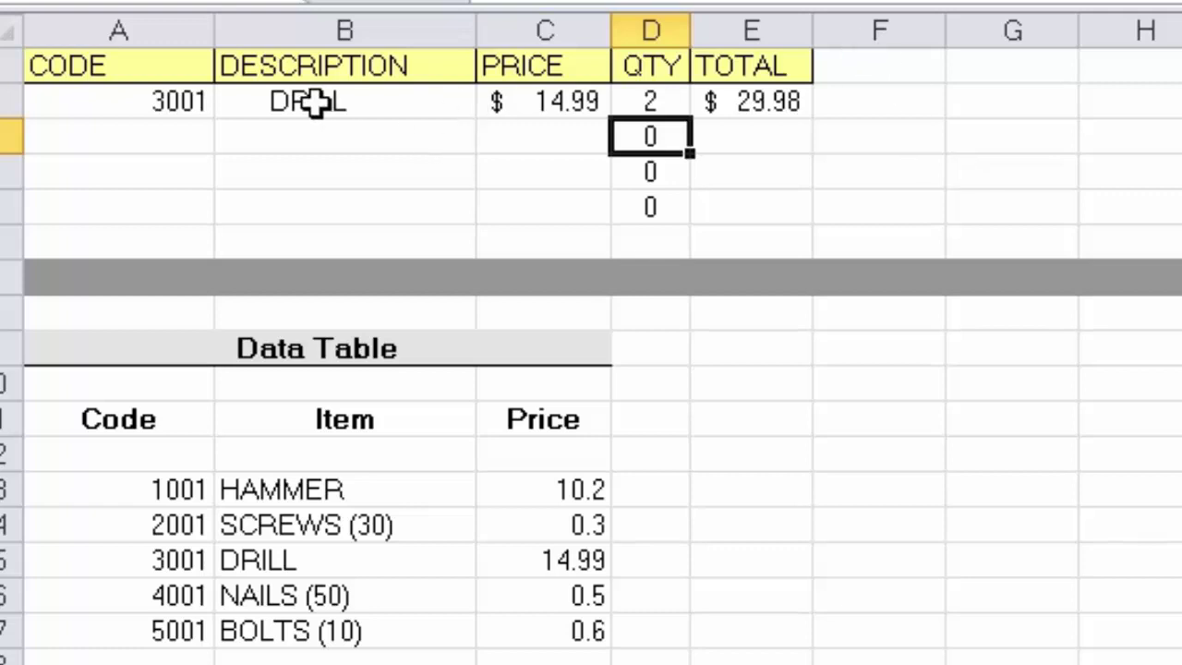
Fill the description and price formulas in B2:C2 and the total formula in E2 down through row 5.
left_click_drag(314, 103, 493, 98)
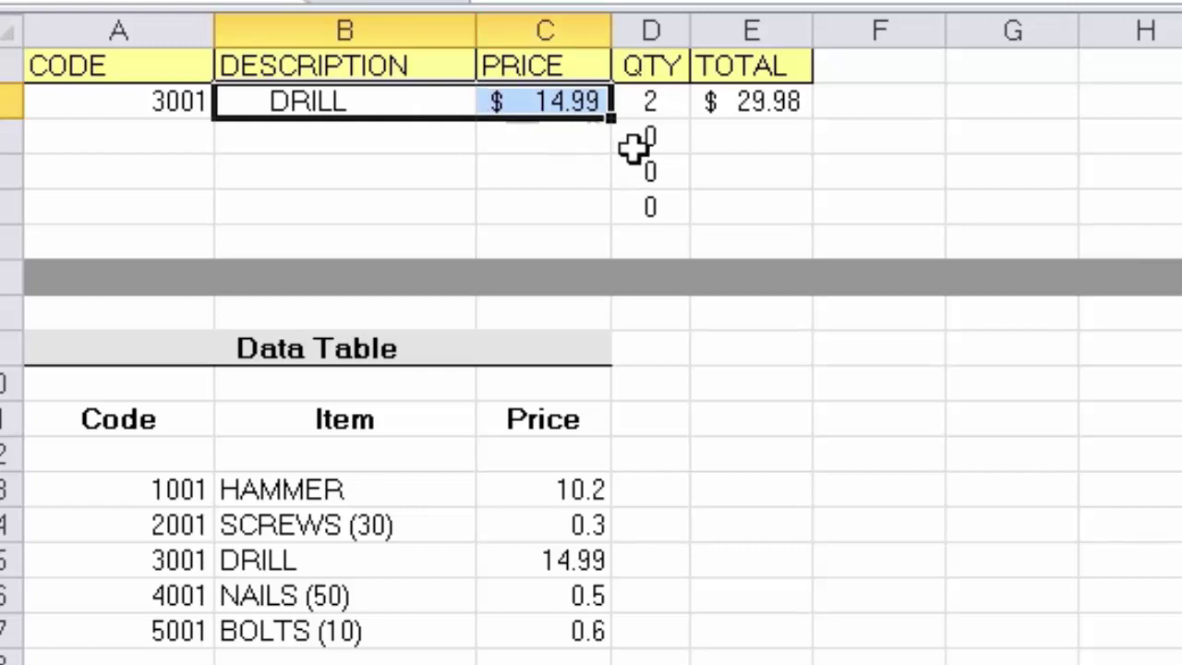
left_click_drag(611, 116, 615, 222)
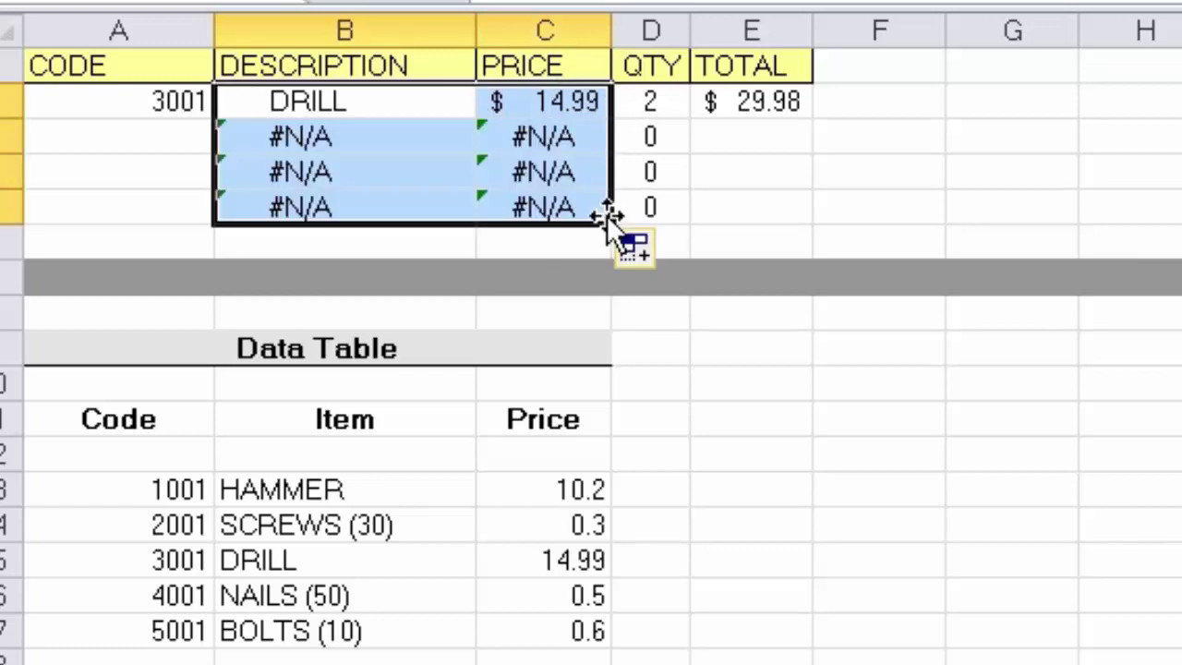
key("Right")
key("Right")
key("Right")
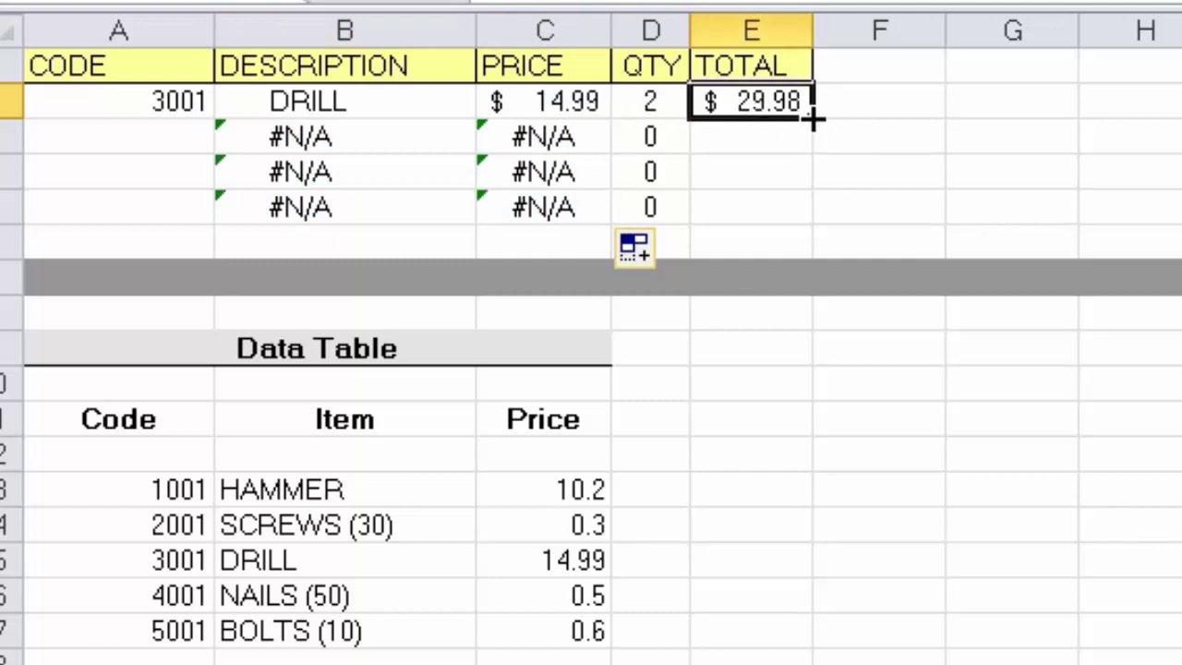
left_click_drag(812, 118, 811, 214)
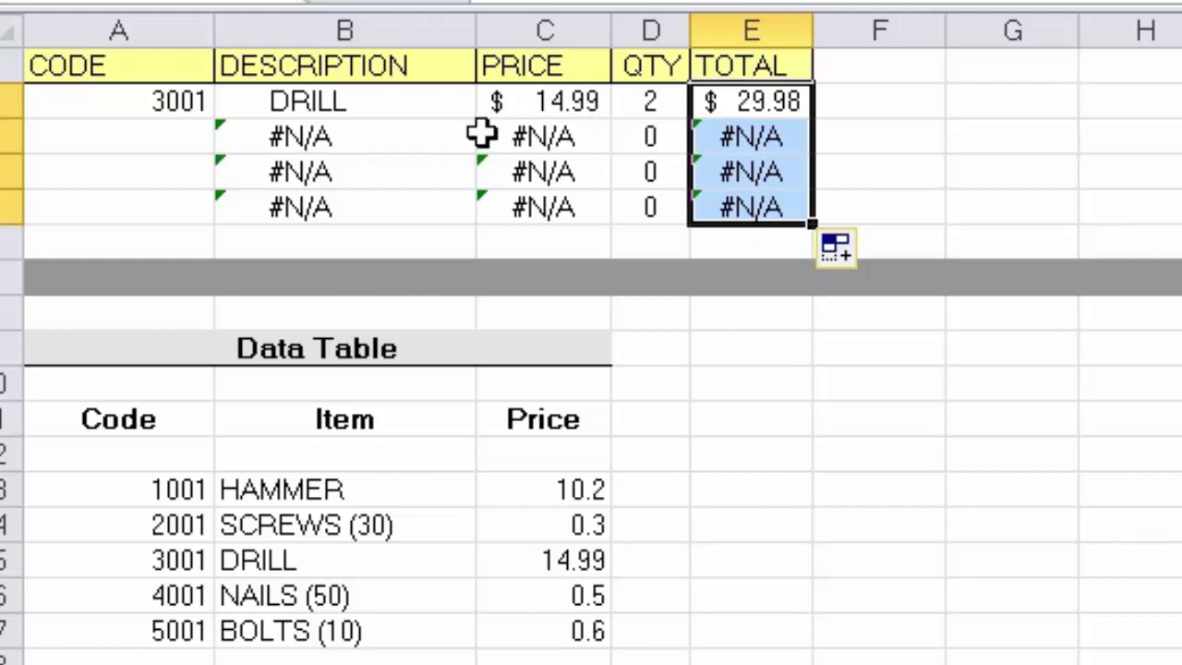
Enter the item codes 2001, 5001 and 4001 in cells A3, A4 and A5.
left_click(158, 151)
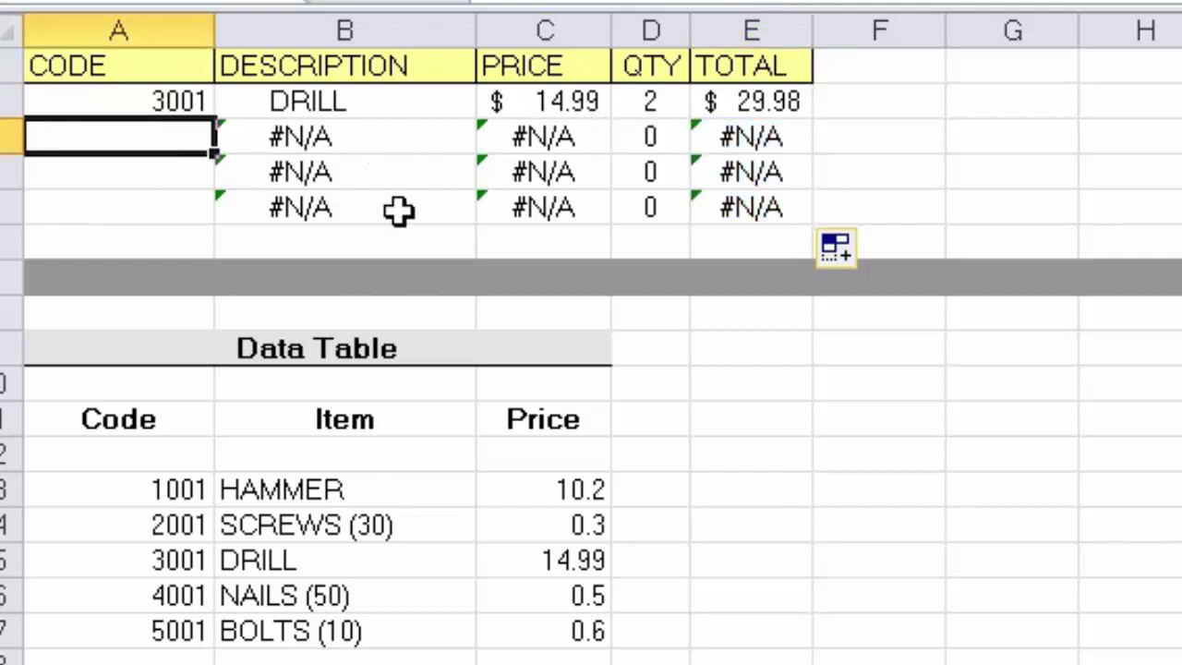
type("2001")
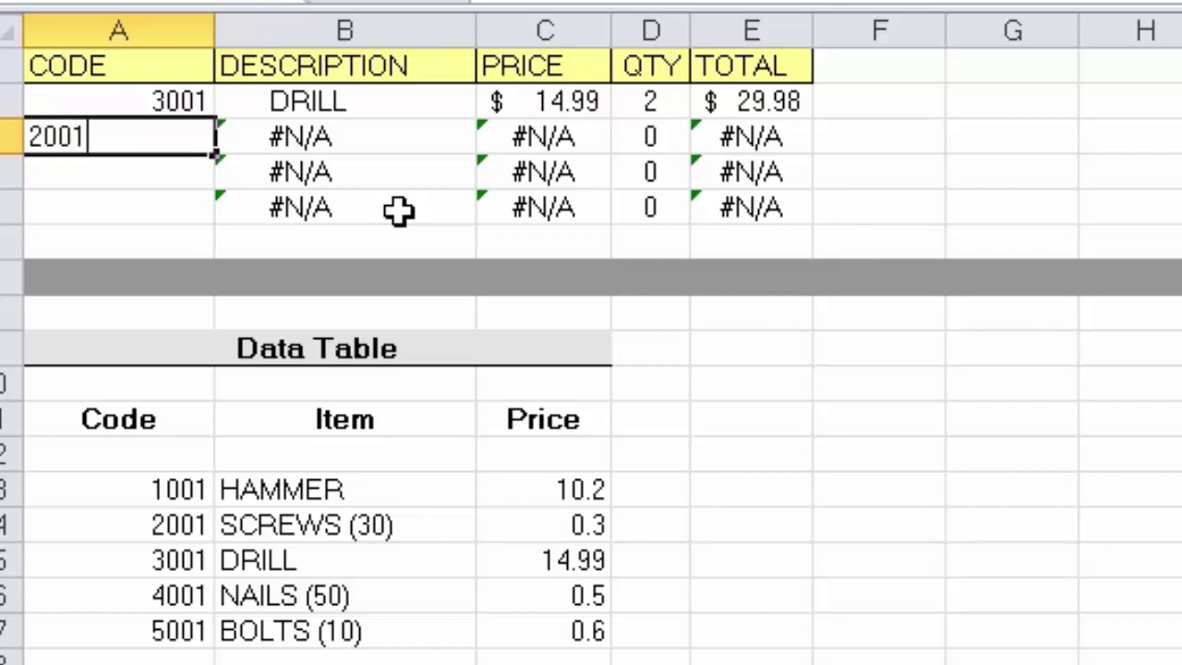
key("Return")
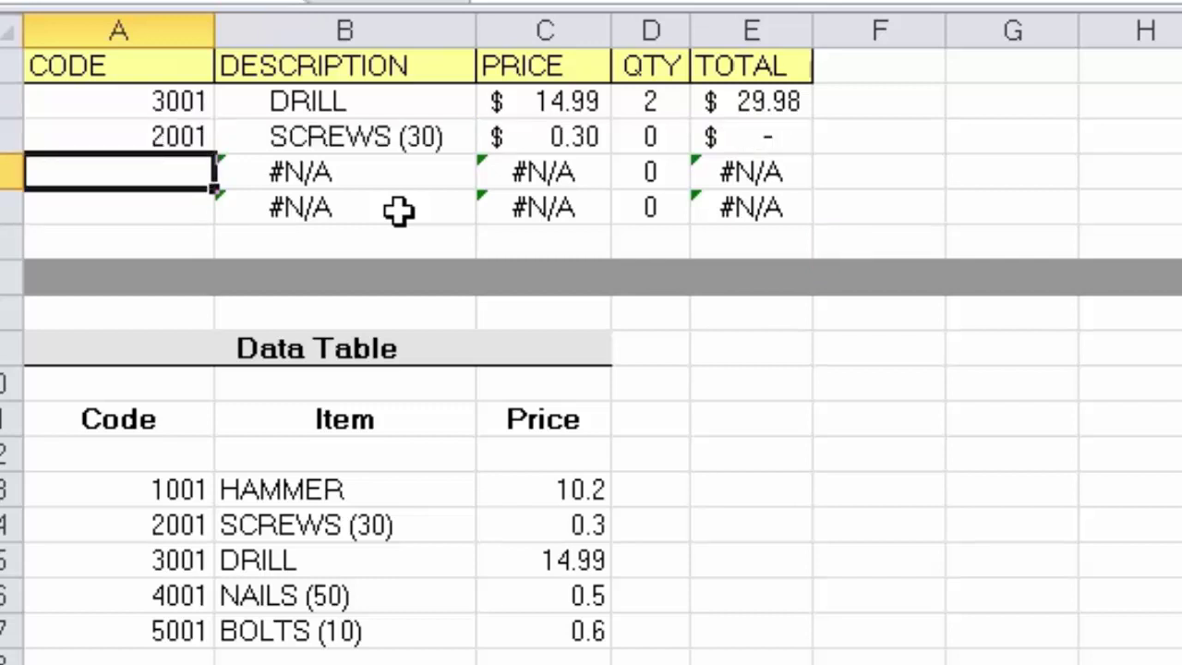
type("5001")
key("Return")
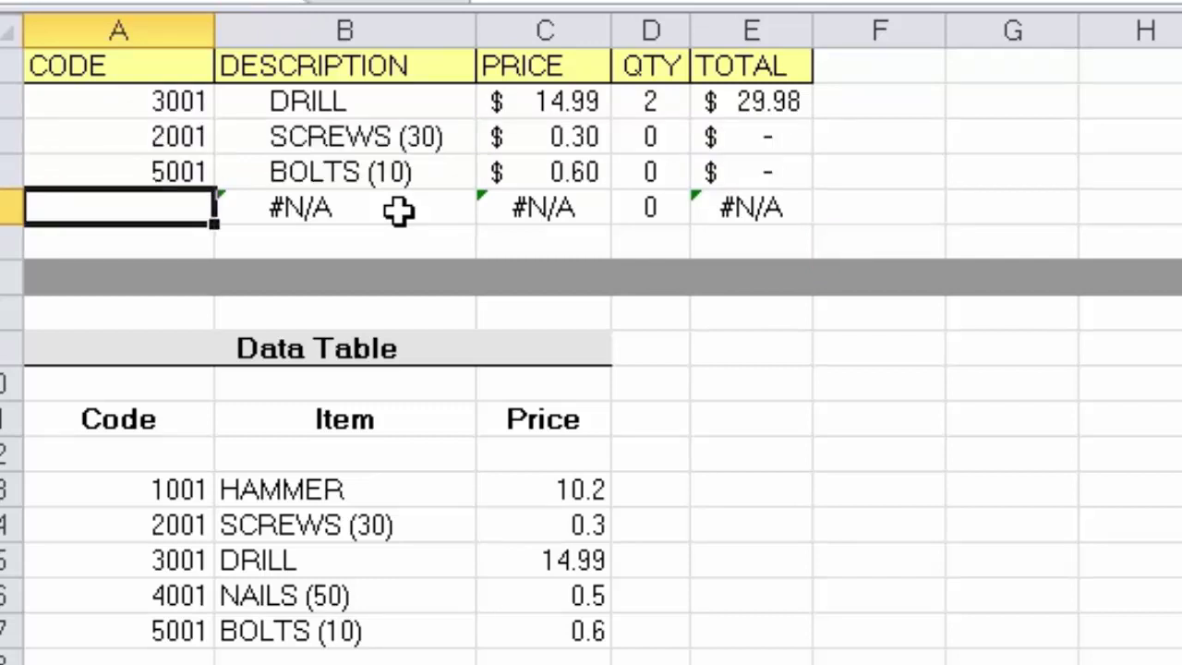
type("4001")
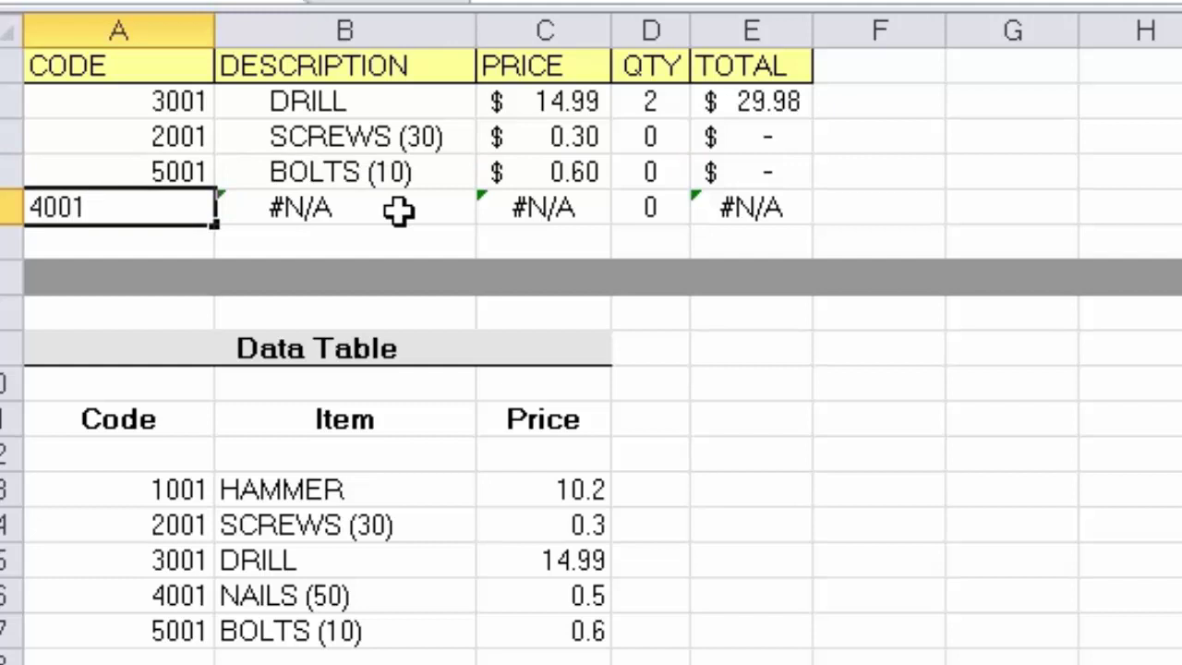
key("Return")
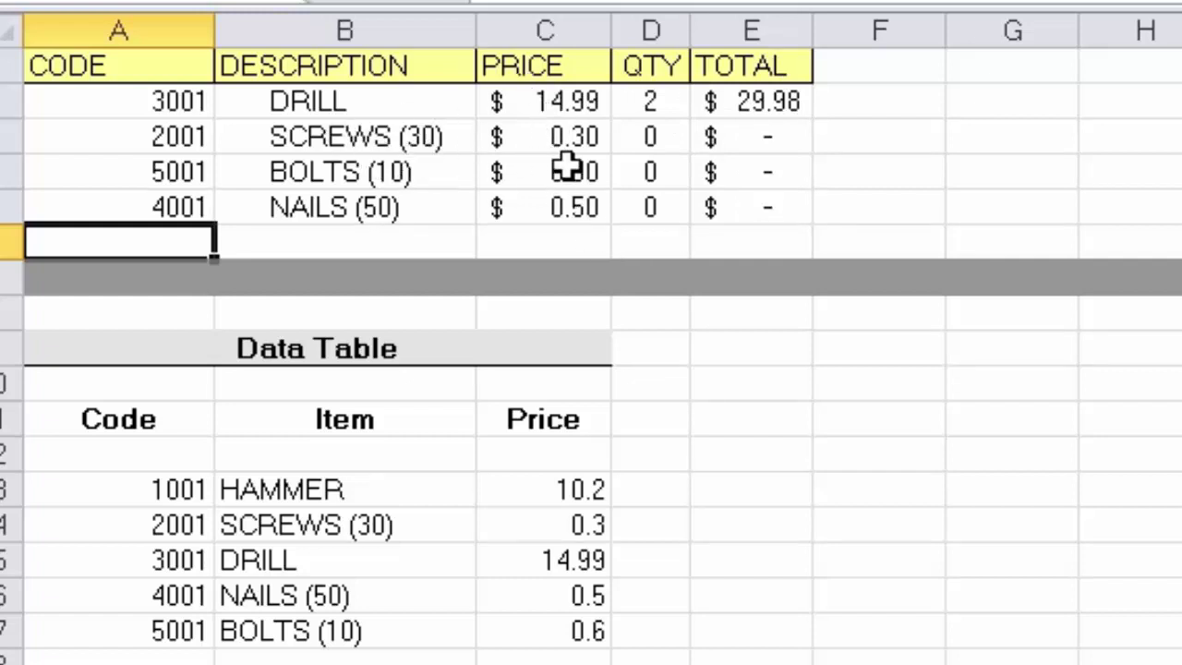
Enter the quantities 10, 5 and 25 in cells D3, D4 and D5.
left_click(652, 138)
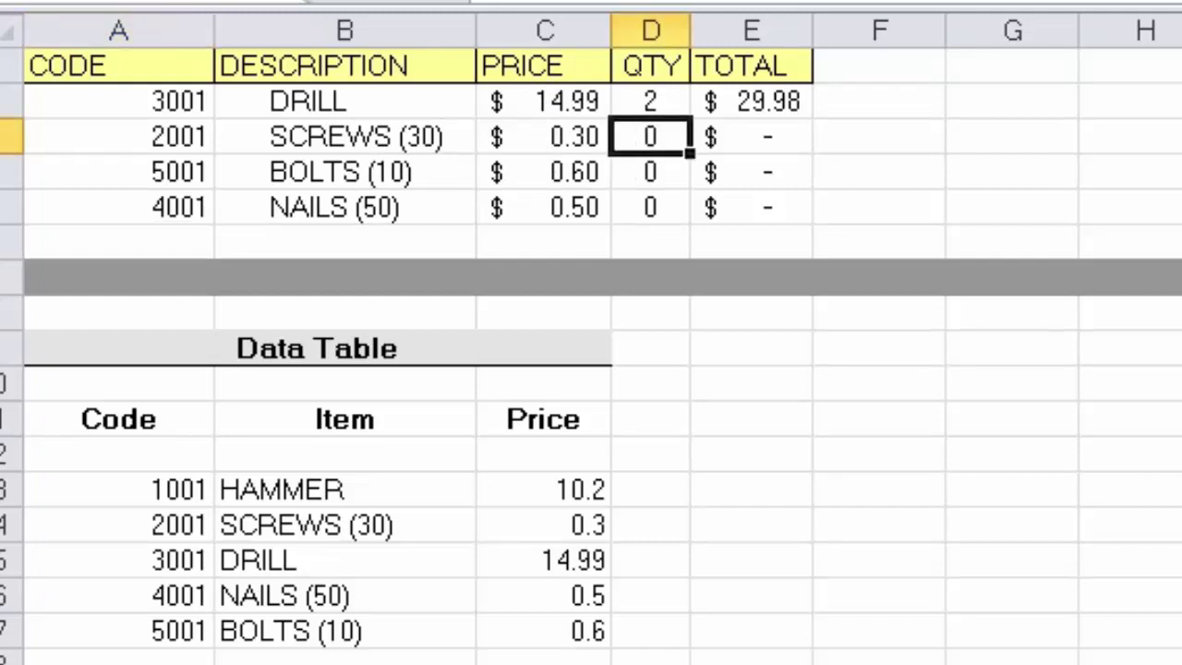
type("10")
key("Return")
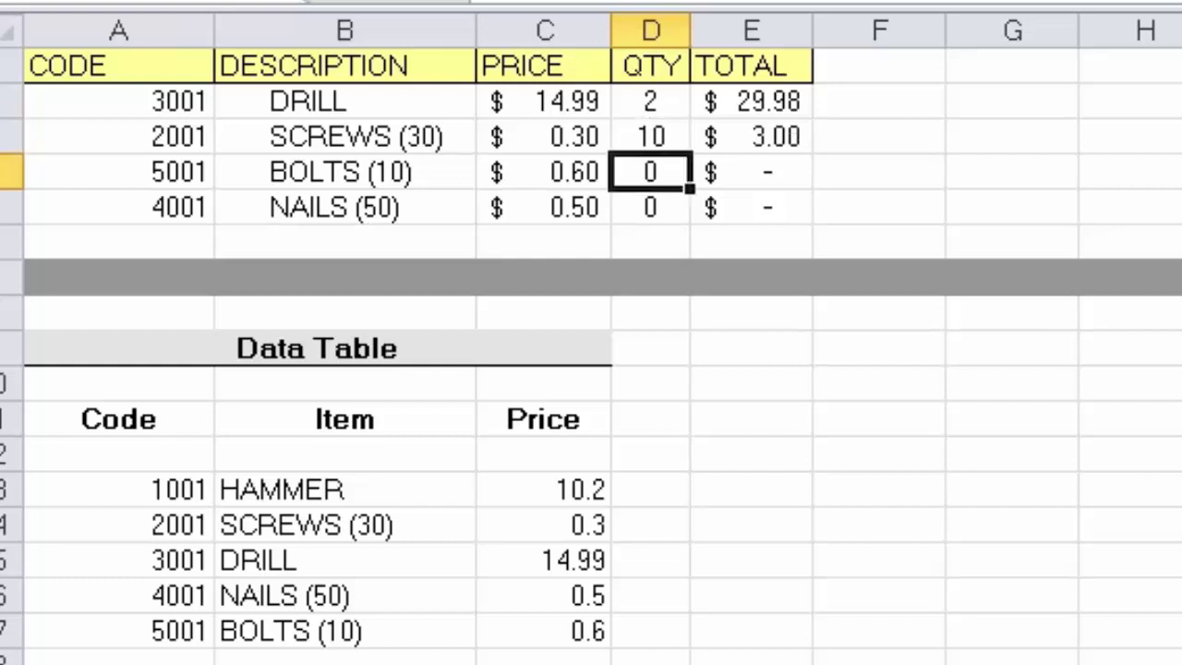
type("5")
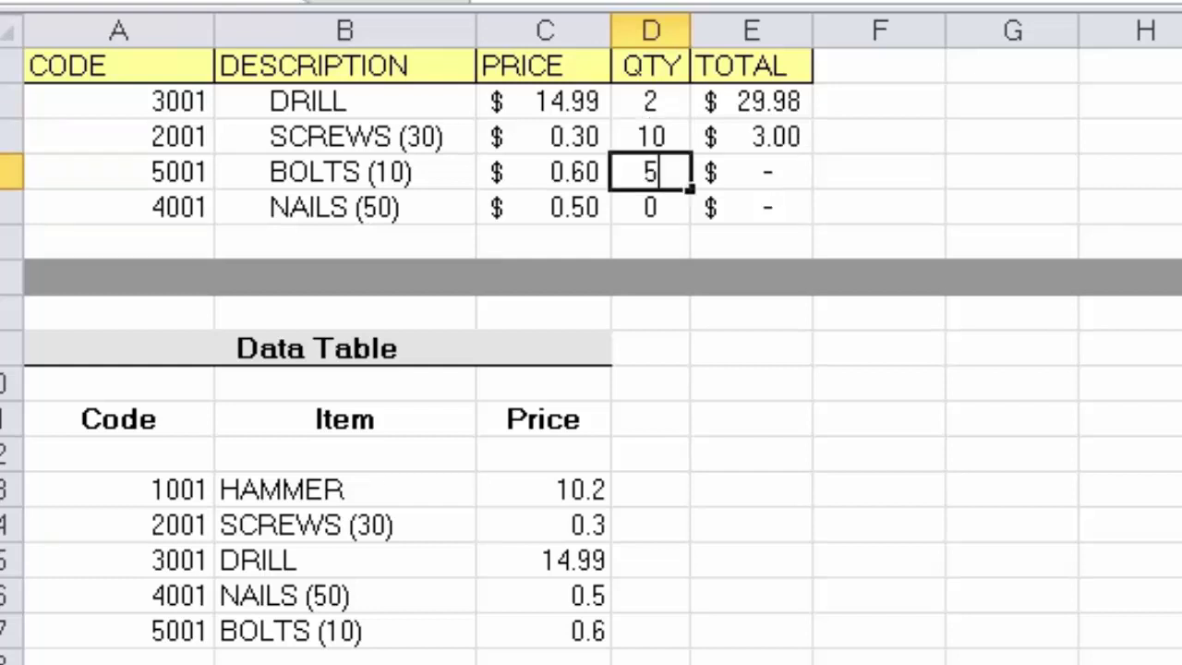
key("Return")
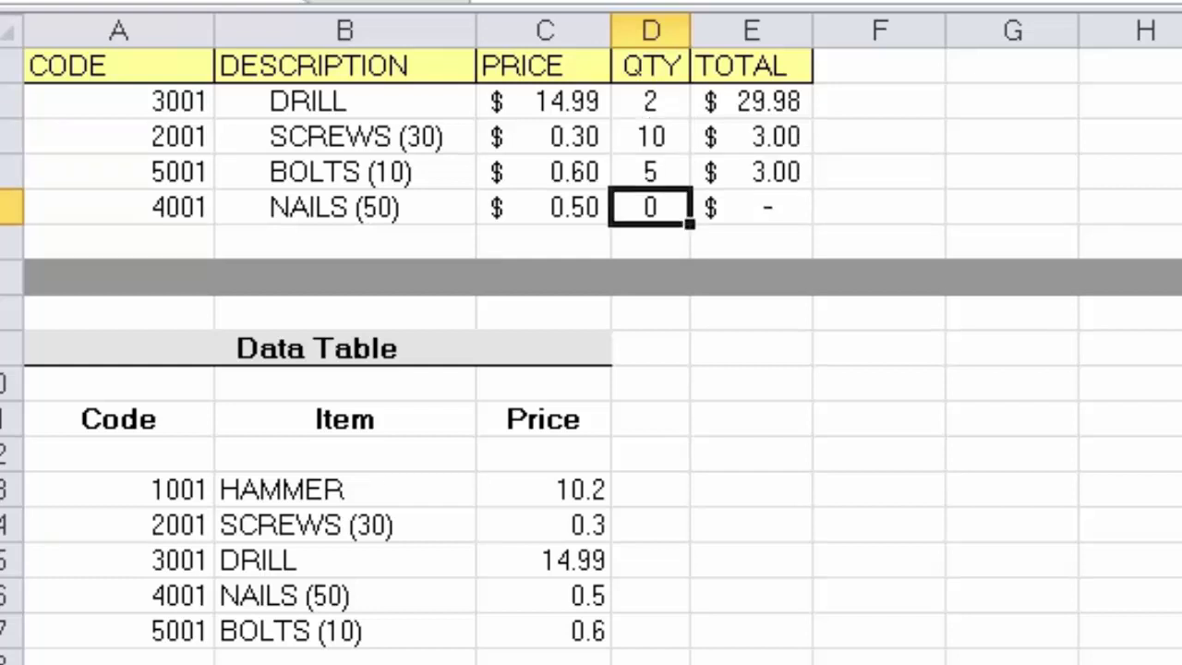
type("25")
key("Return")
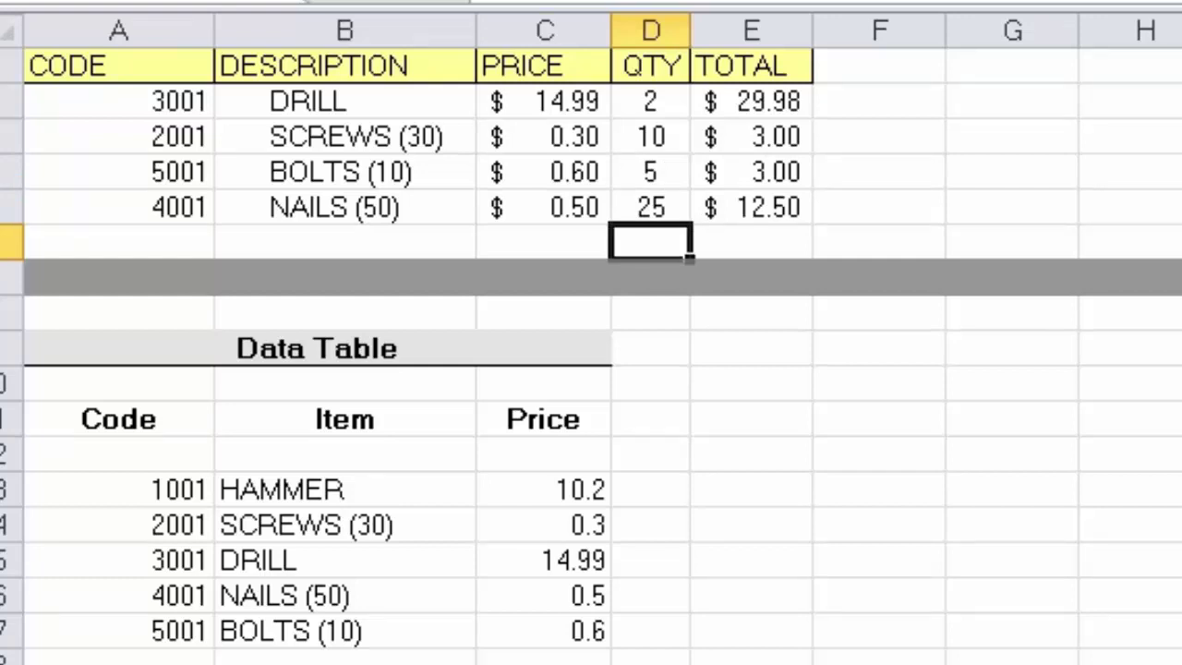
Change the item code in cell A4 to 3001.
key("Up")
key("Up")
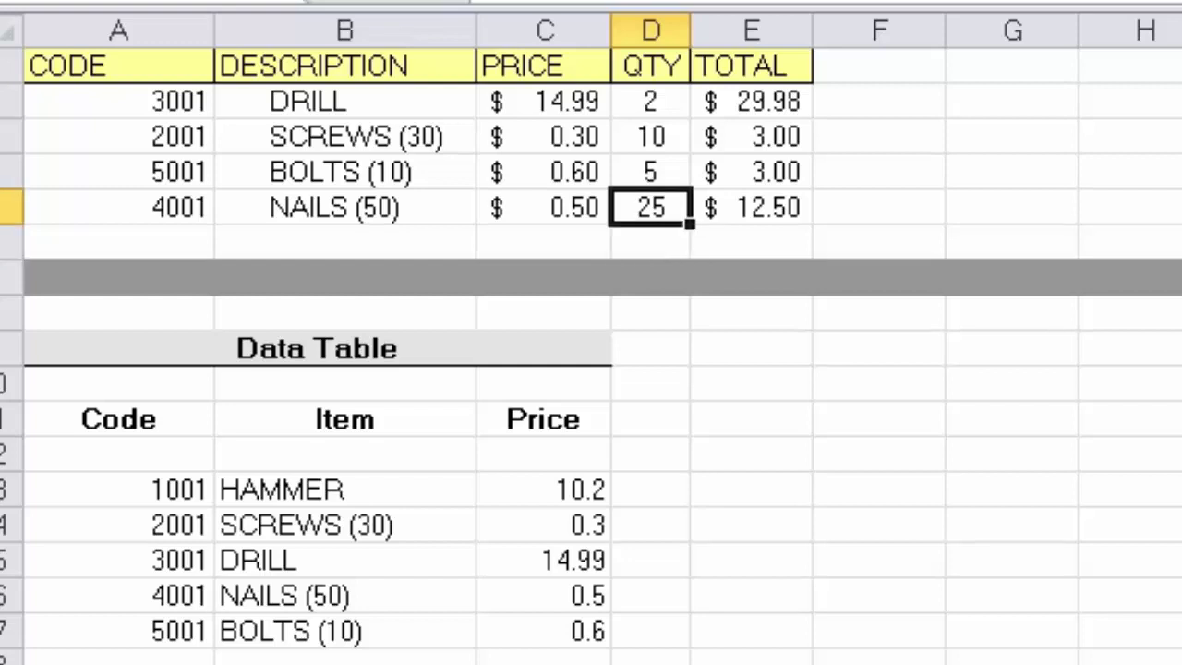
key("Left")
key("Left")
key("Left")
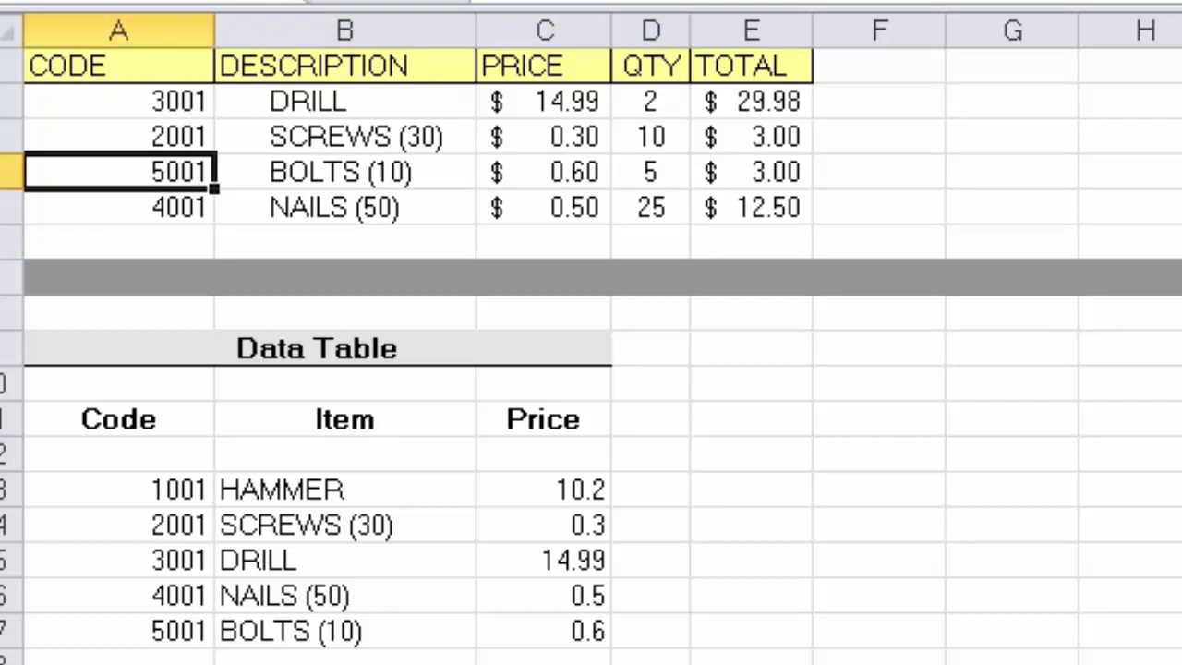
type("3001")
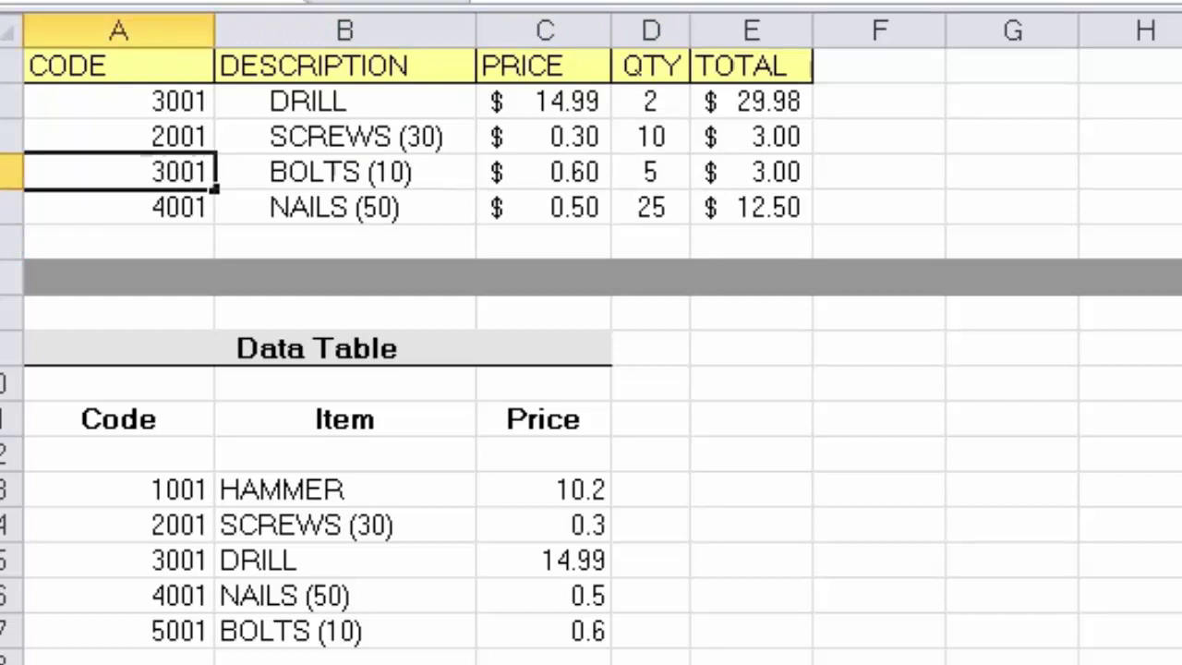
key("Return")
Change the quantity in cell D4 to 3.
key("Up")
key("Right")
key("Right")
key("Right")
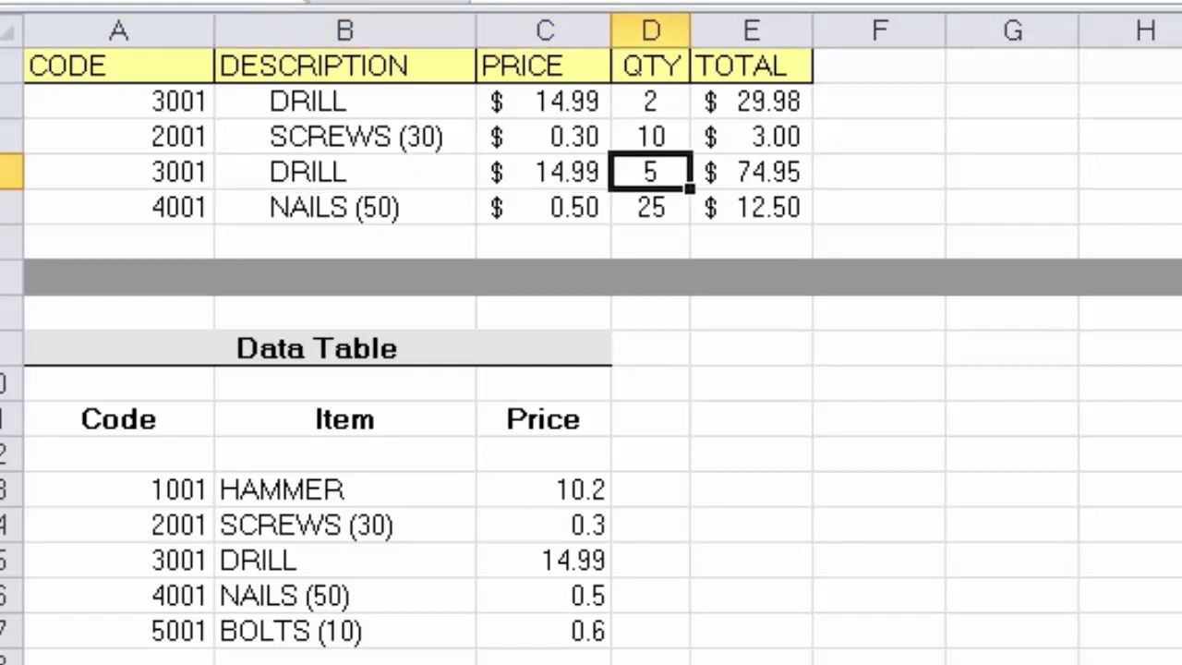
type("3")
key("Return")
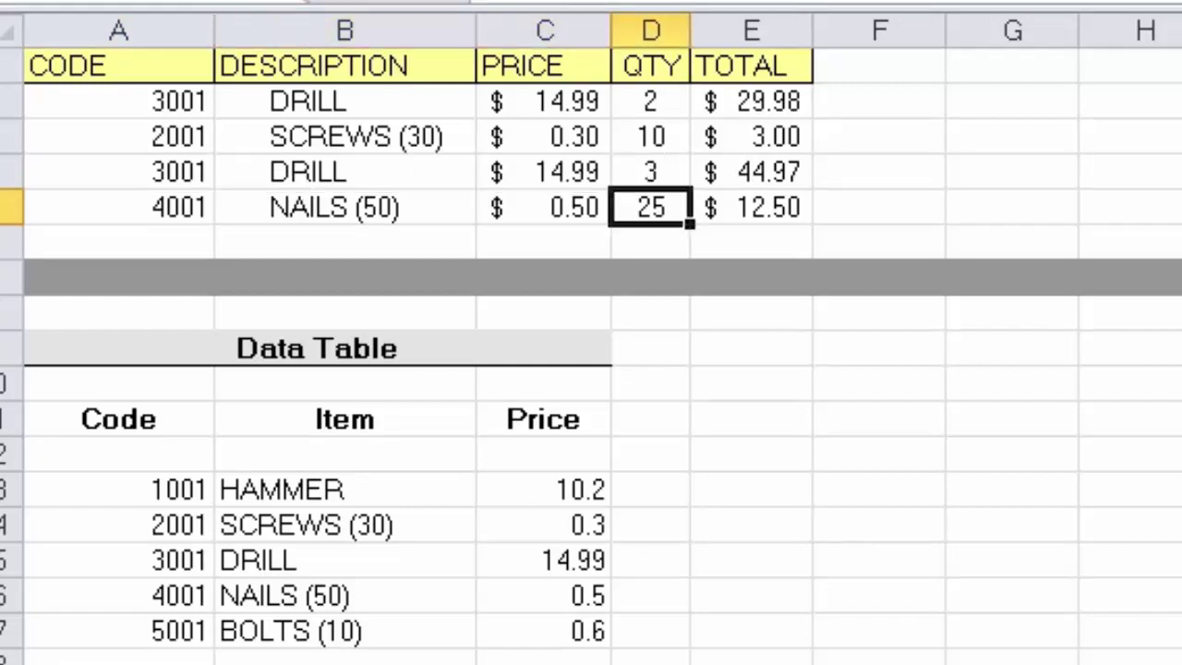
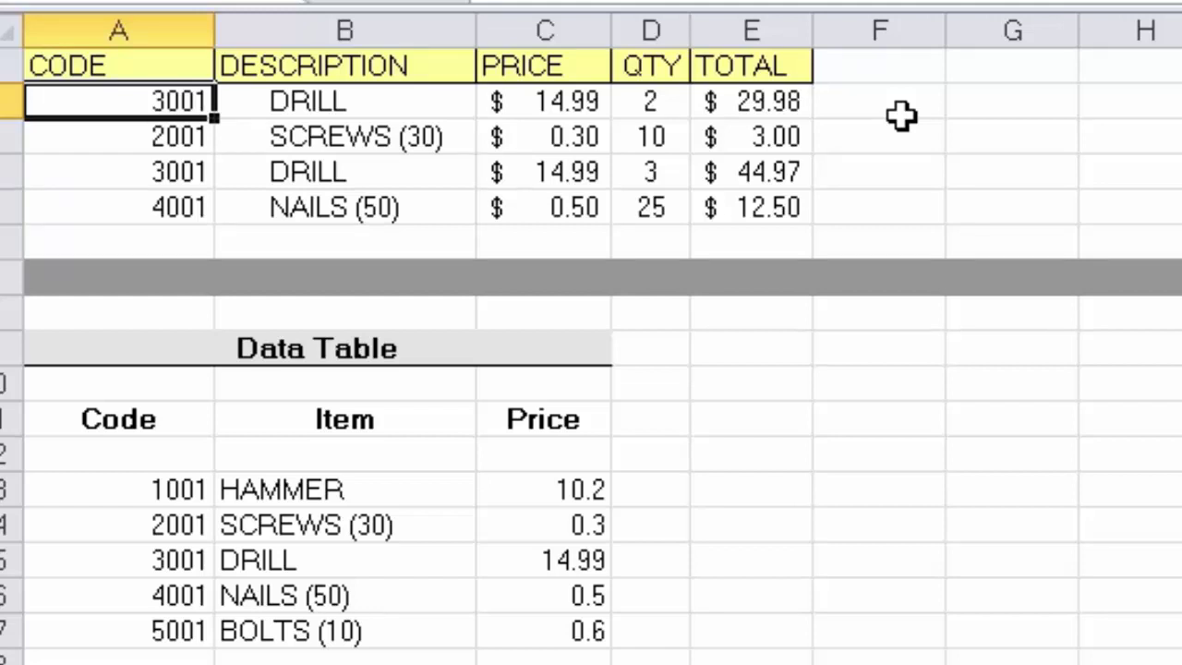
Test the lookups in row 2 with codes missing from the data table, entering 3005 and 4010 in cell A2.
type("3005")
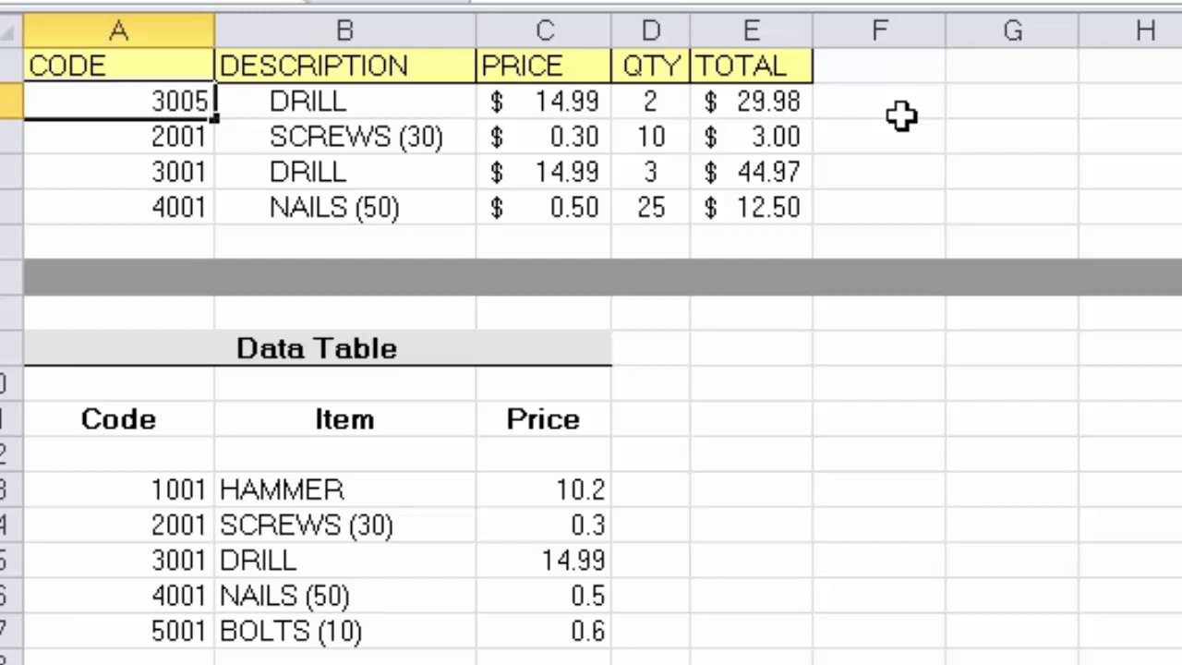
key("Return")
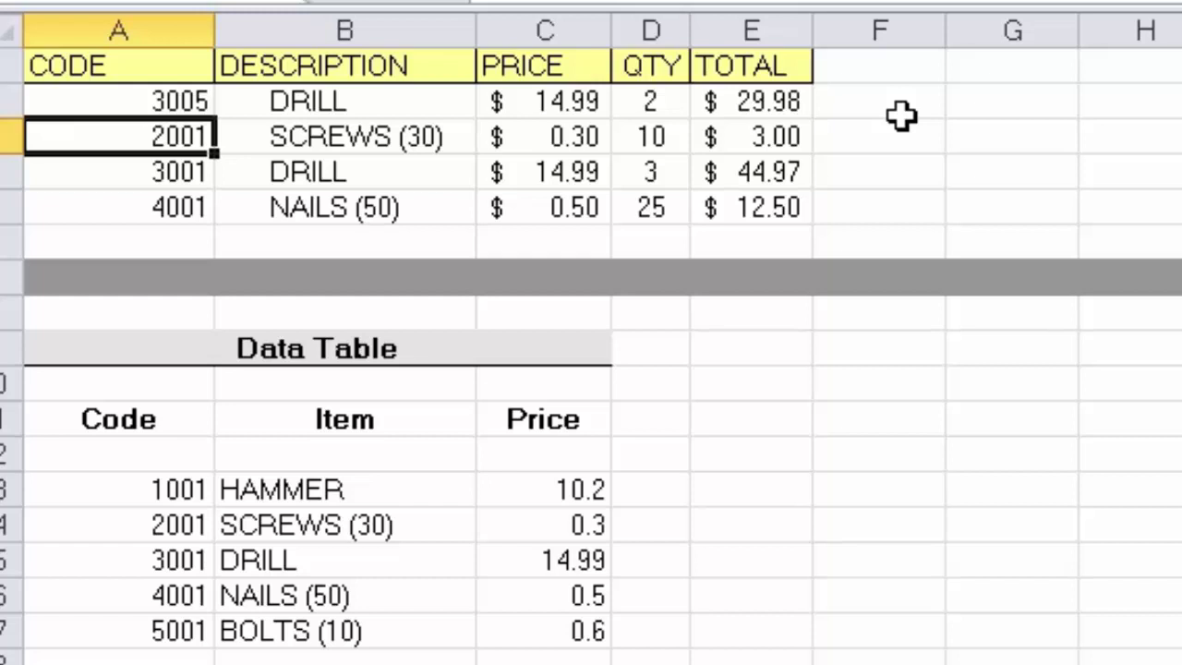
key("Up")
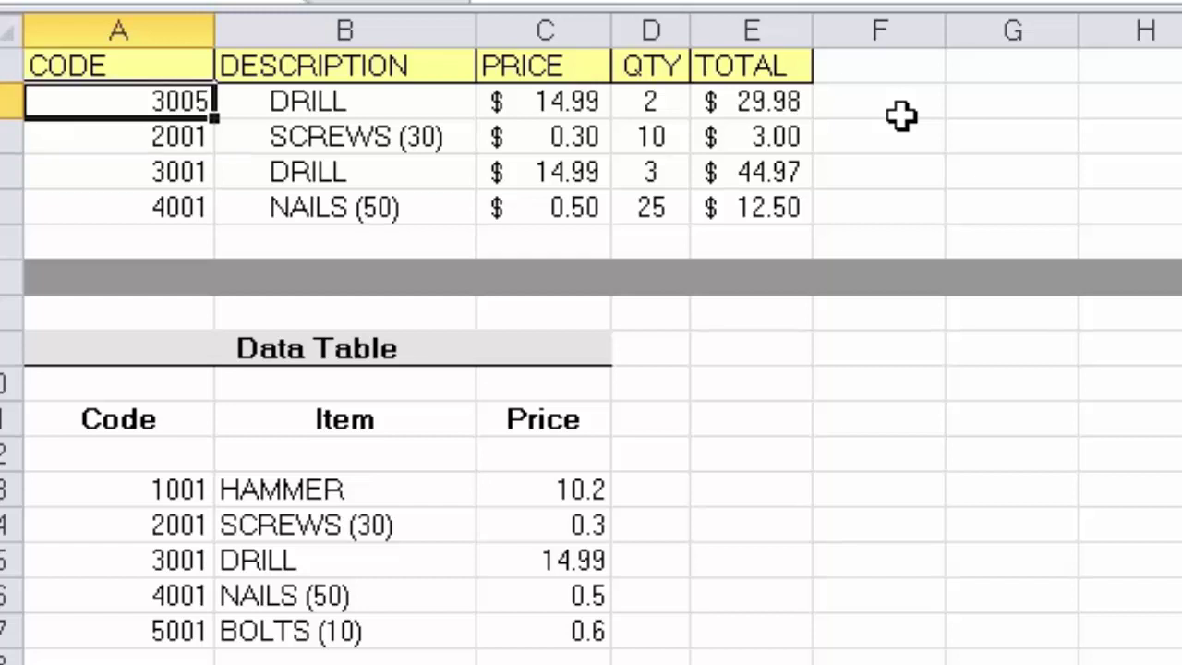
type("4010")
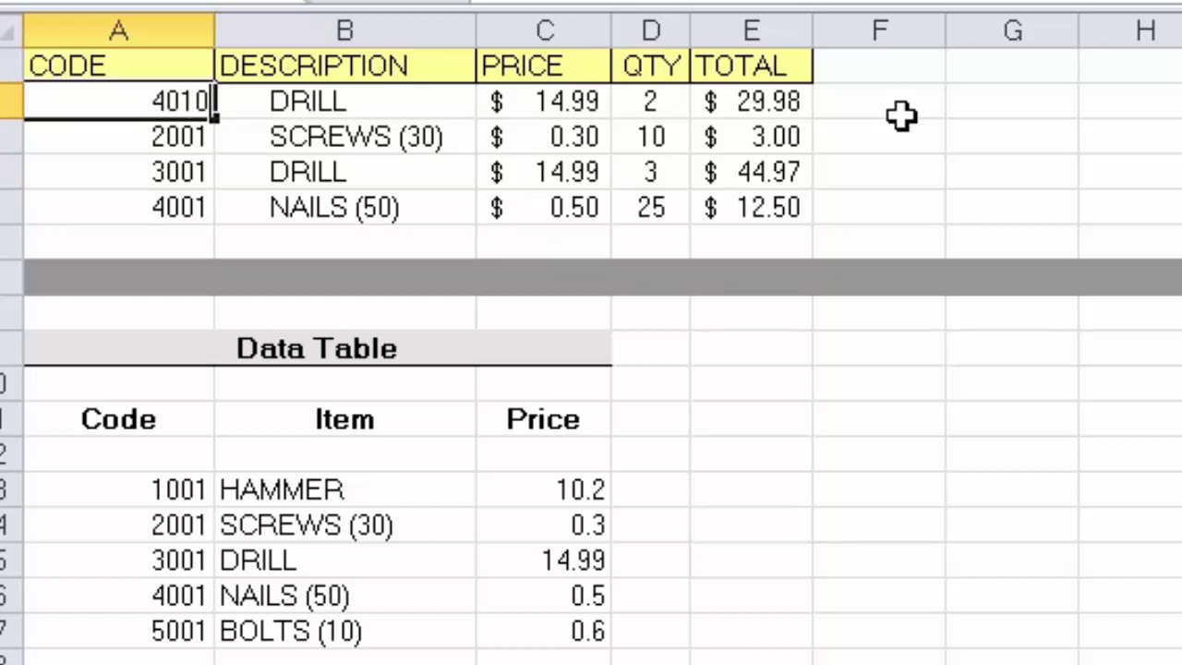
key("Return")
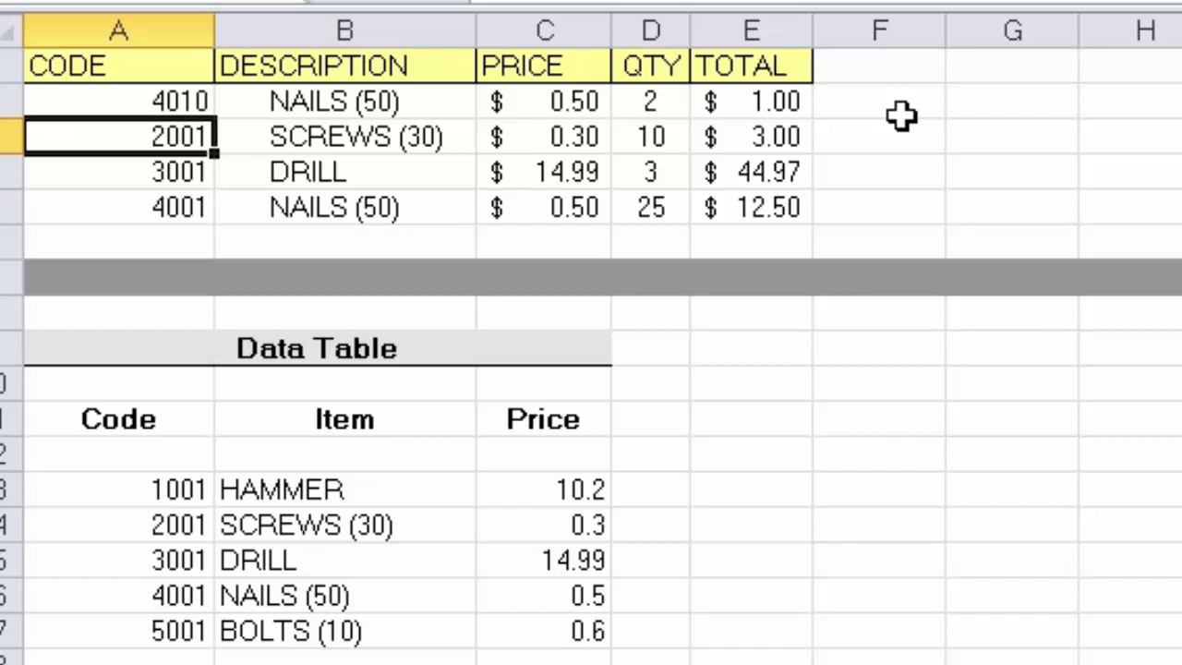
Test the approximate-match lookups in row 2 with more codes missing from the data table, entering 4099 and 5005 in cell A2.
left_click(130, 108)
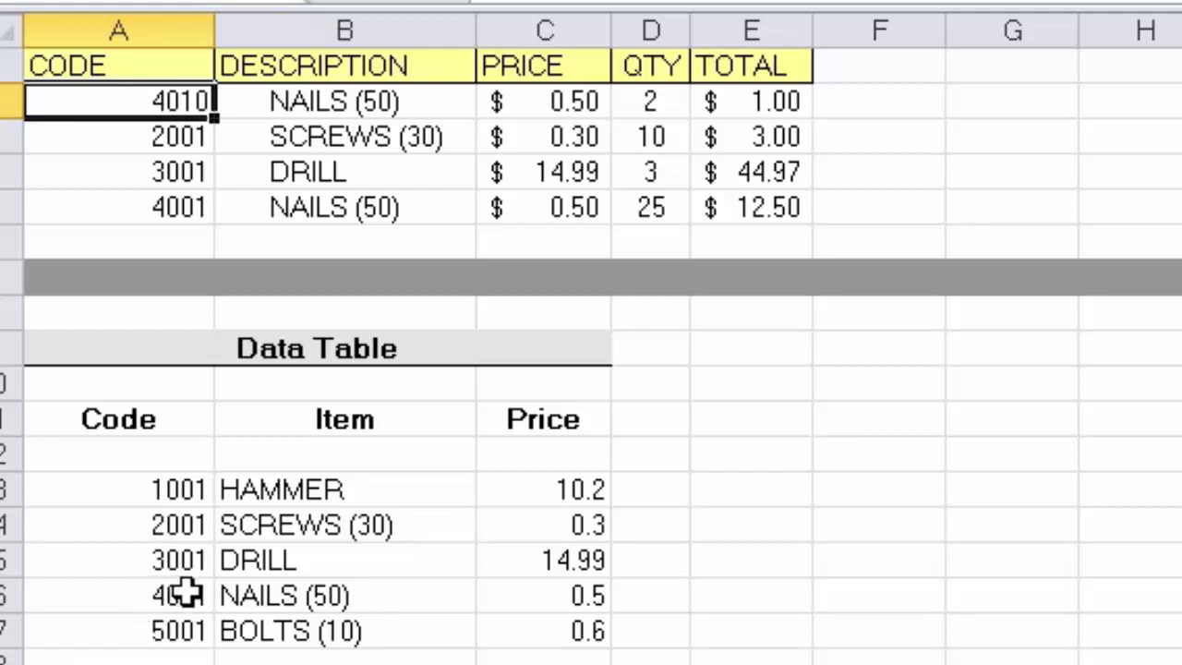
left_click(145, 596)
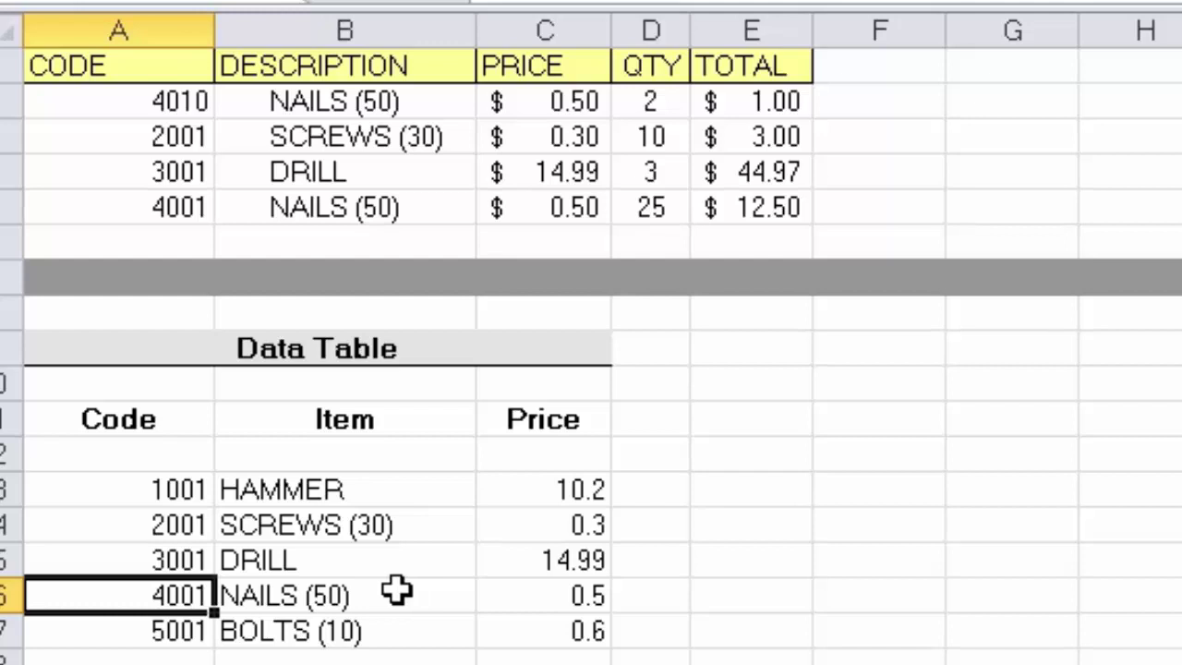
key("ctrl+Home")
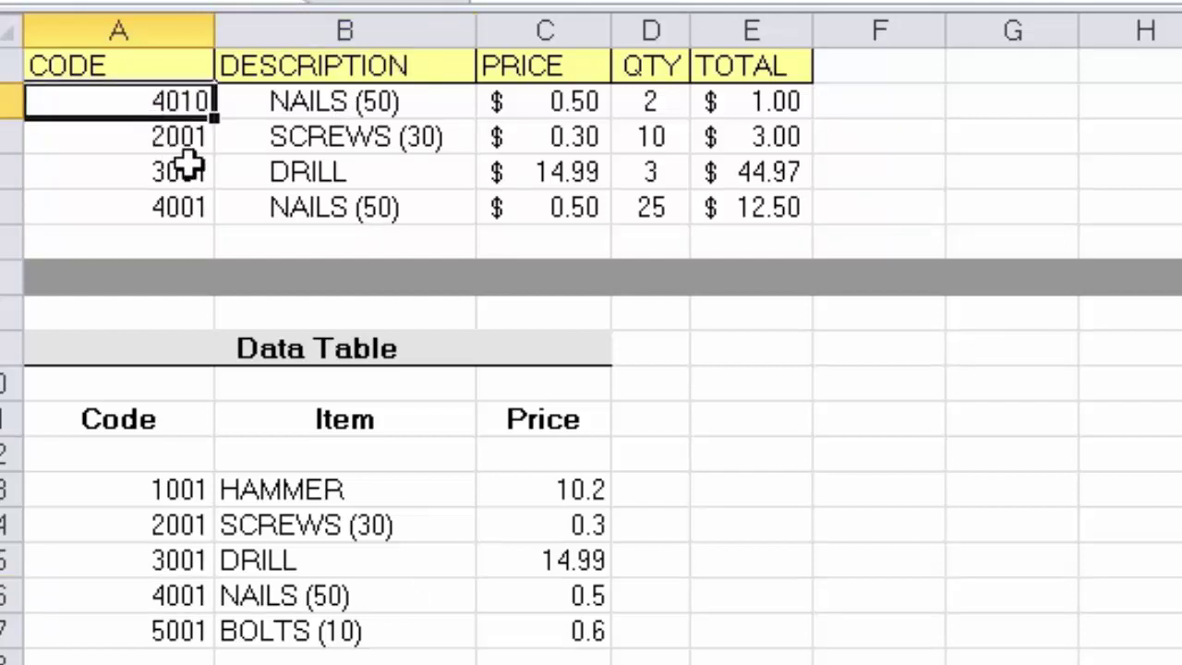
type("4099")
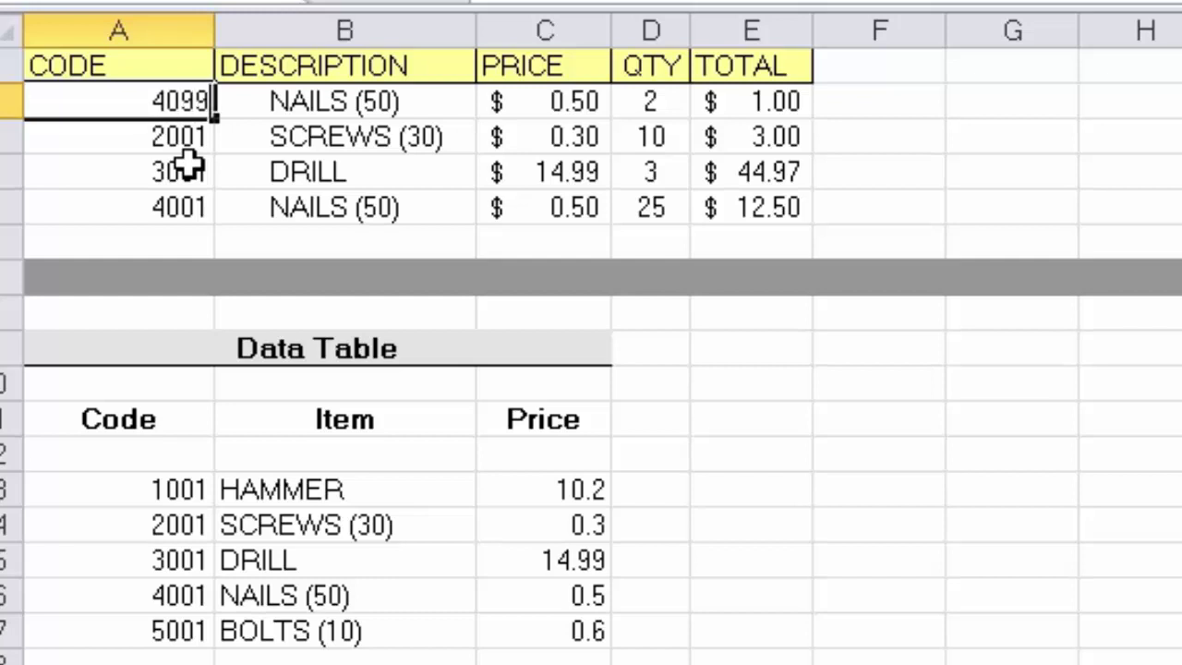
key("Return")
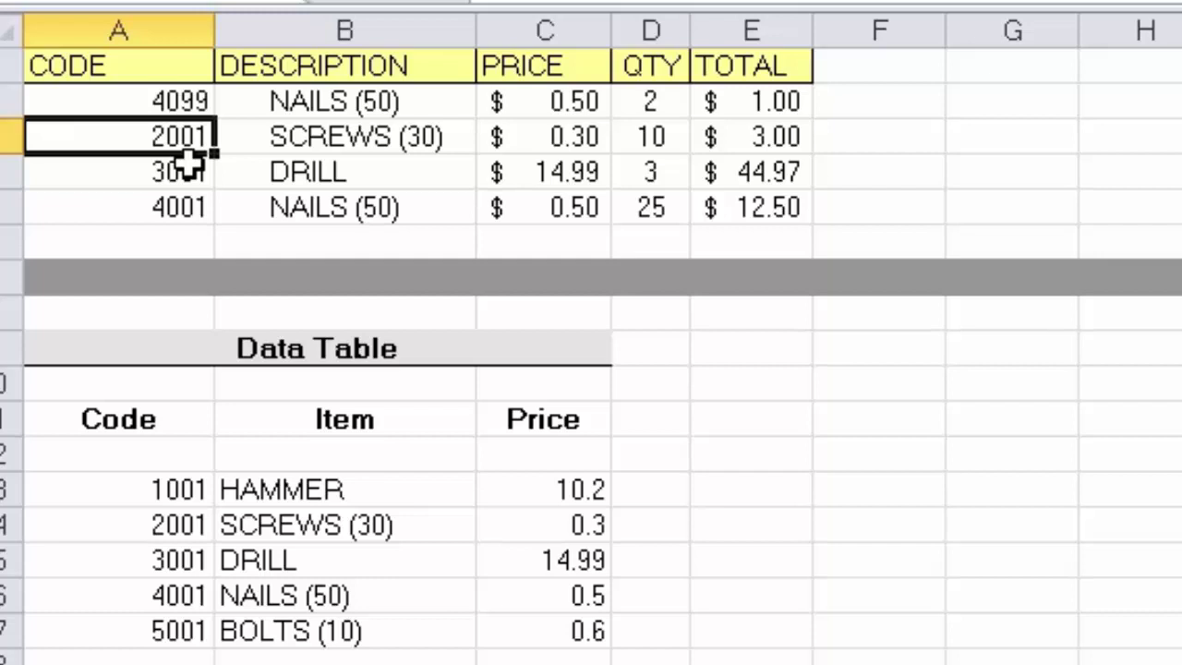
key("Up")
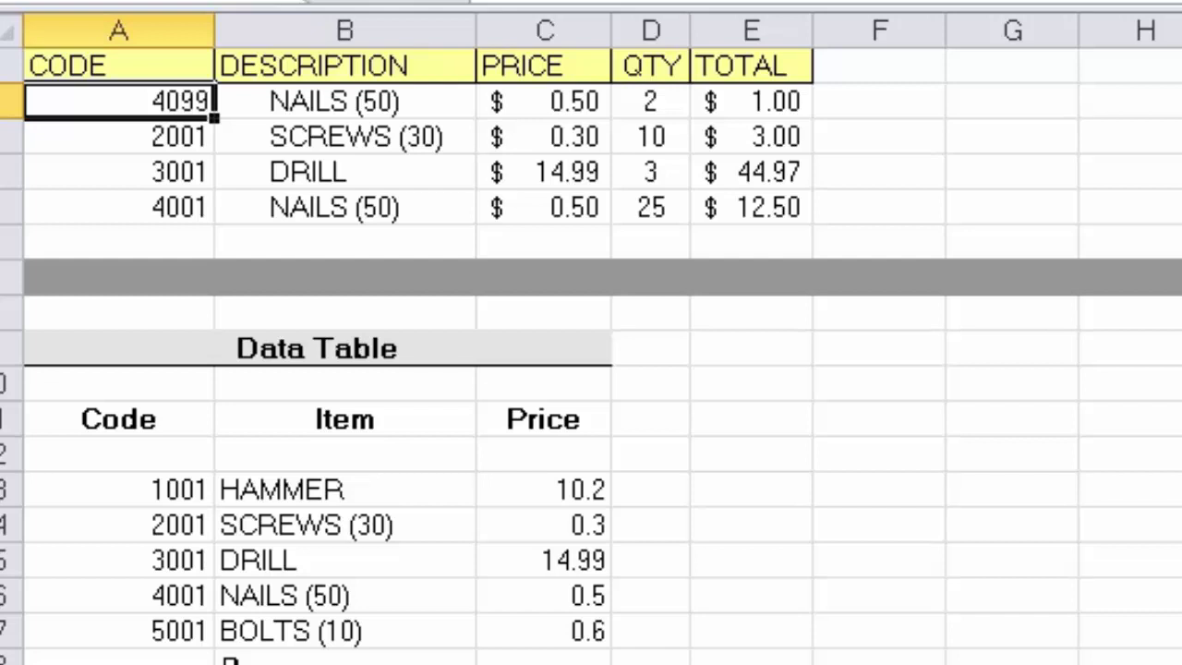
type("5")
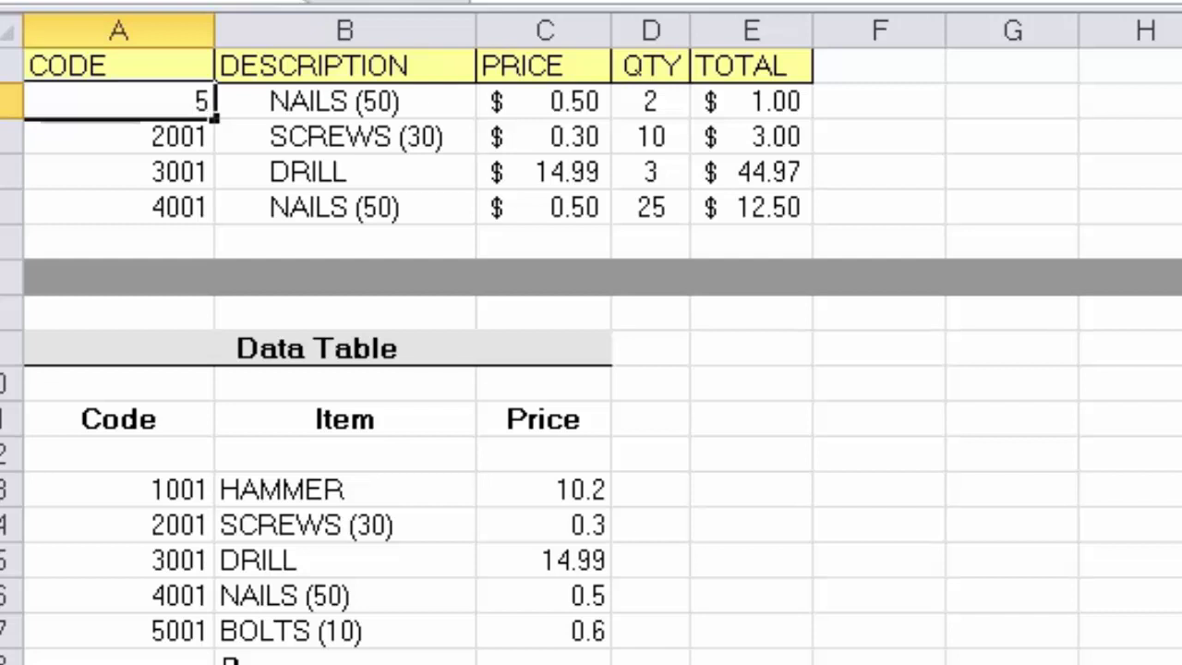
type("005")
key("Return")
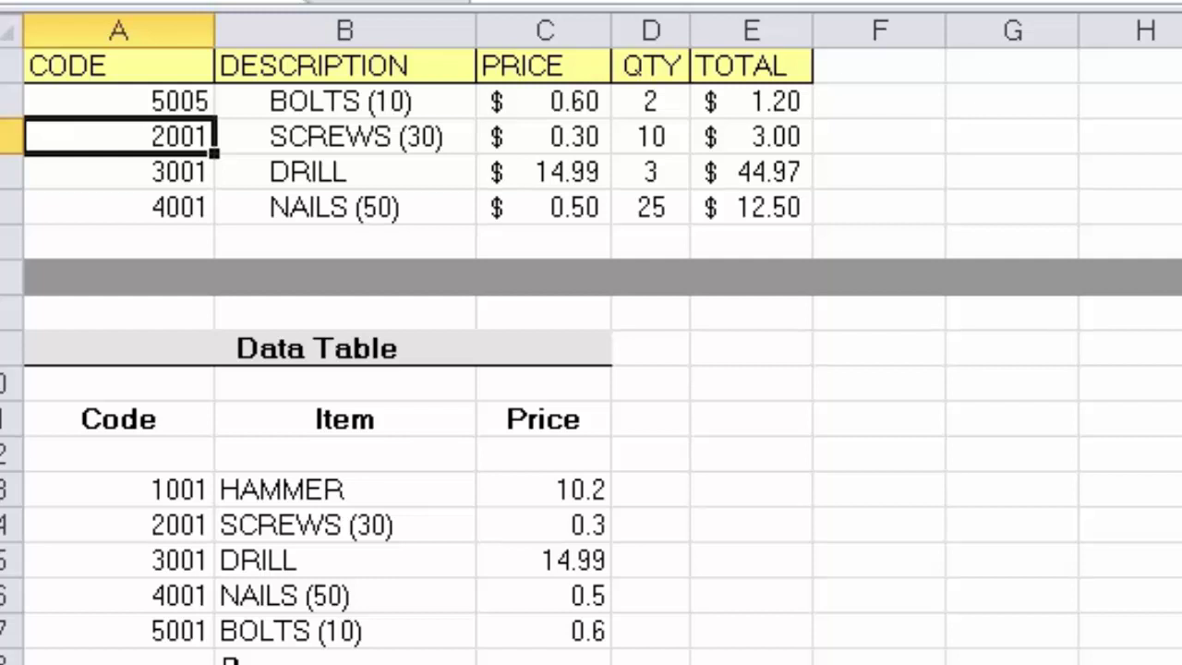
Clear the descriptions and prices in cells B2:C5 and the item codes in cells A2:A5.
left_click_drag(264, 104, 549, 216)
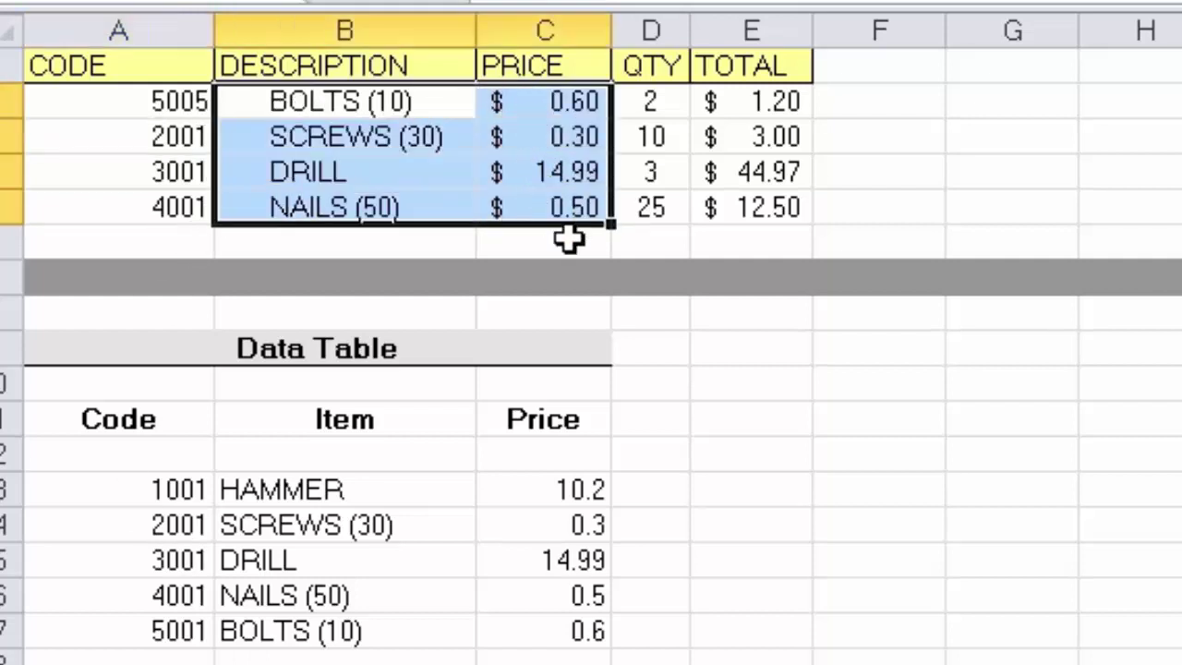
key("Delete")
left_click(143, 102)
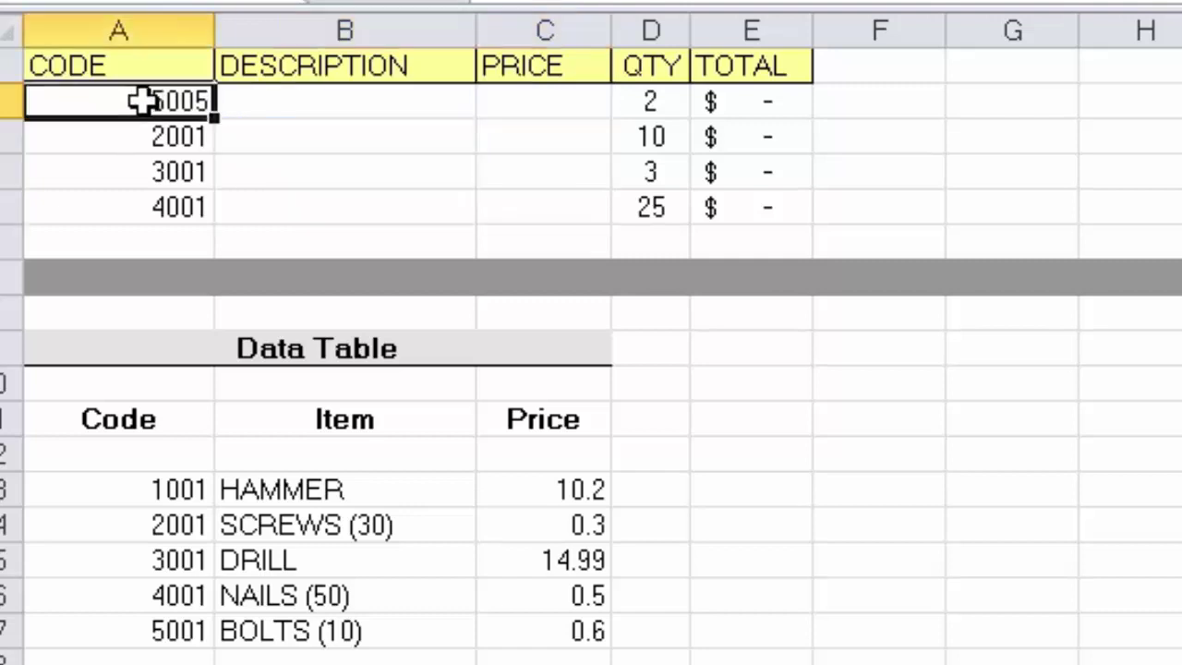
left_click_drag(143, 102, 138, 206)
key("Delete")
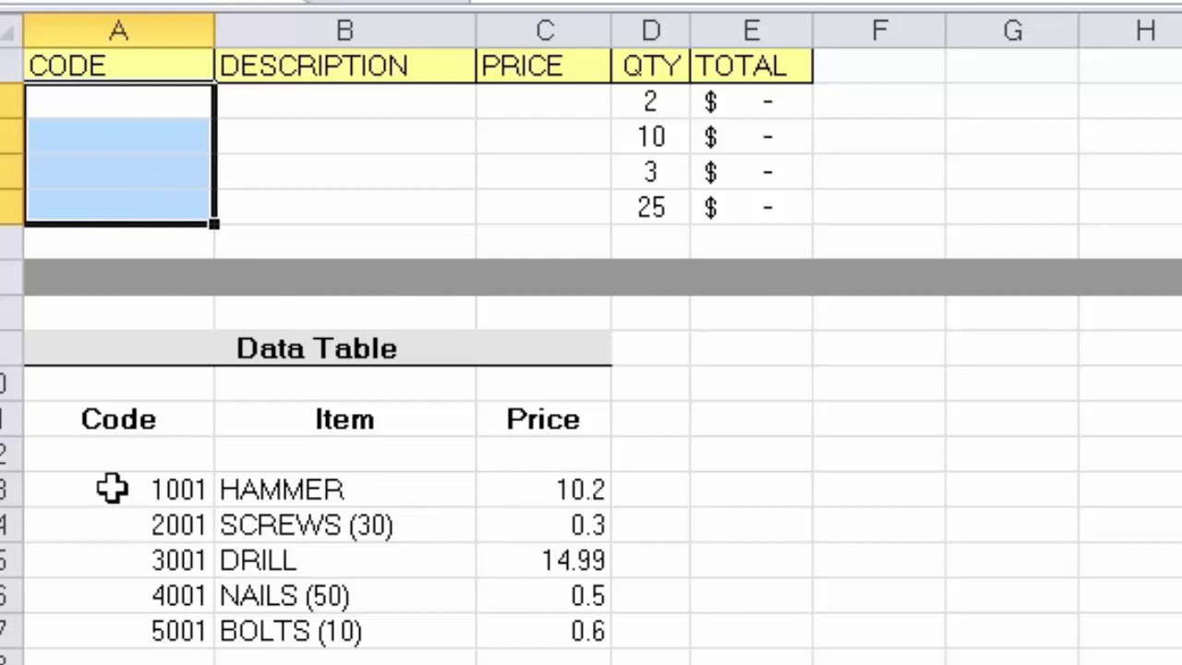
Define the named range Hardware for the data table's code, item and price entries, starting at cell A13.
left_click_drag(111, 489, 502, 628)
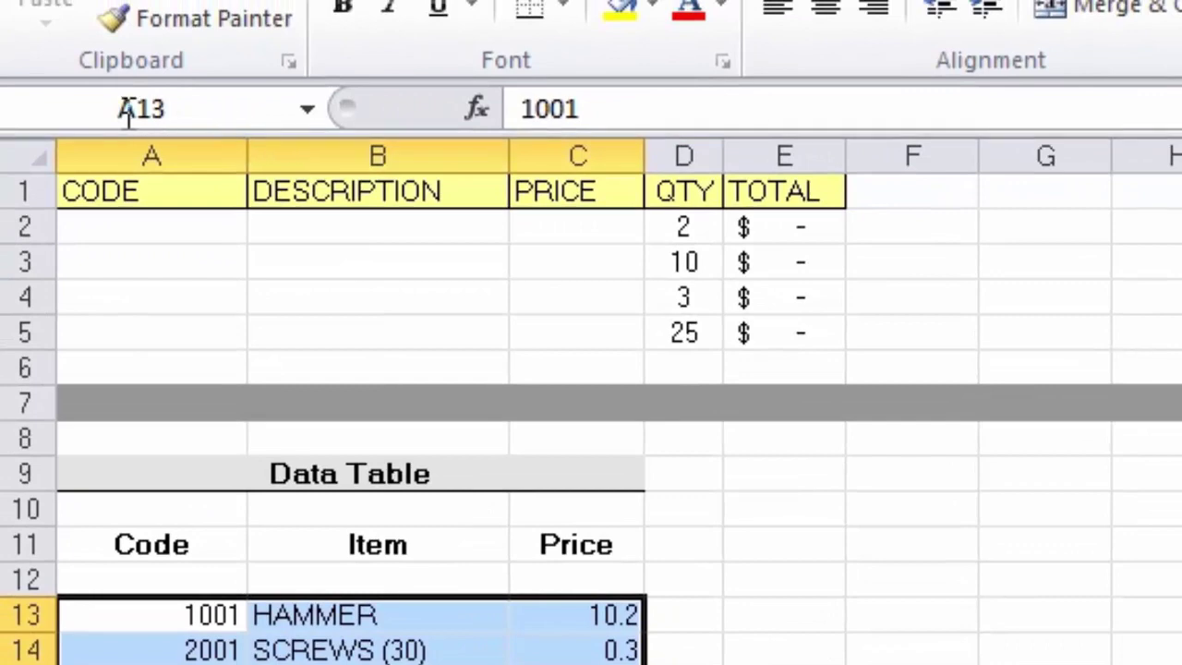
left_click(188, 105)
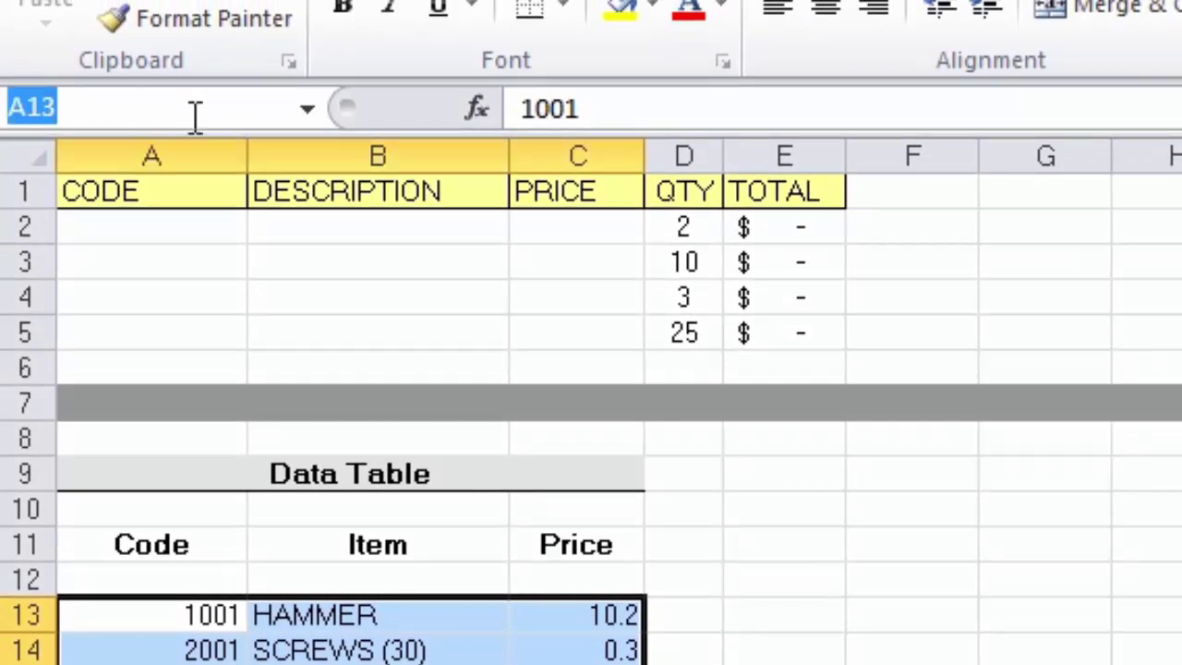
type("Hardware")
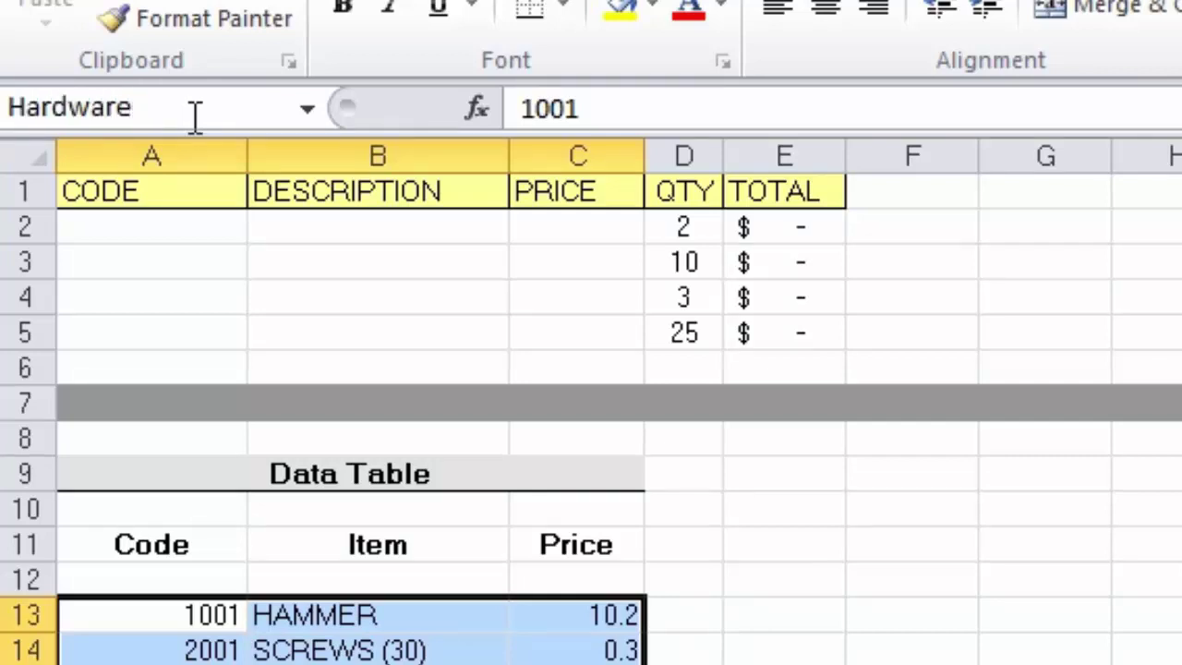
key("Return")
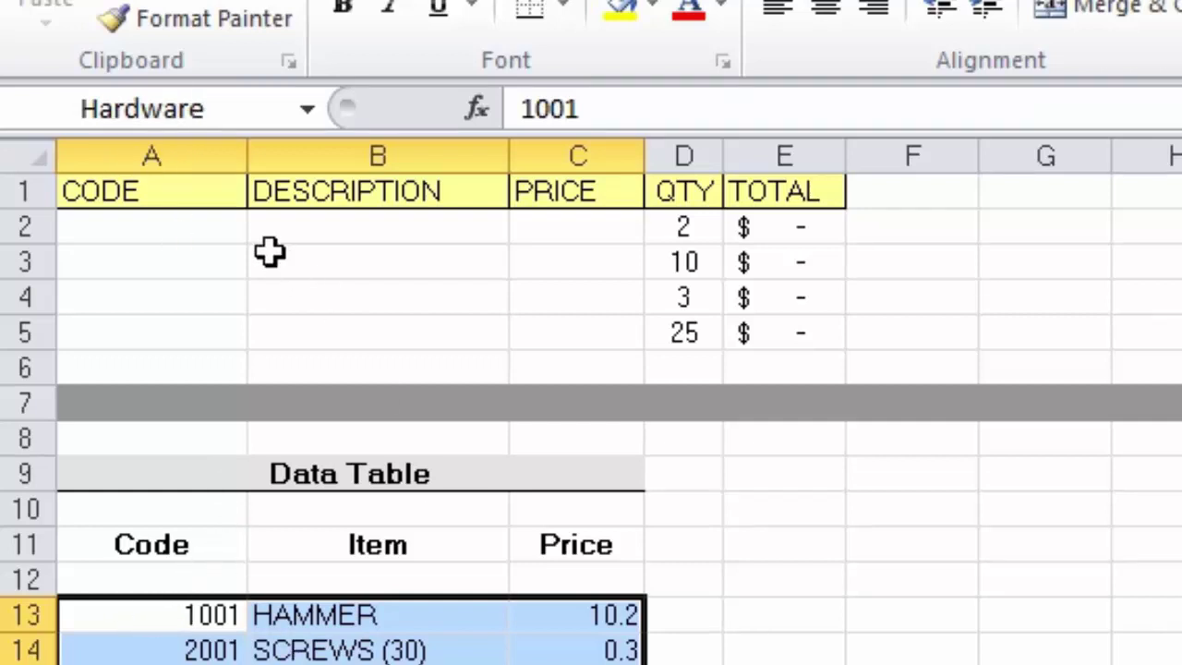
key("shift+Return")
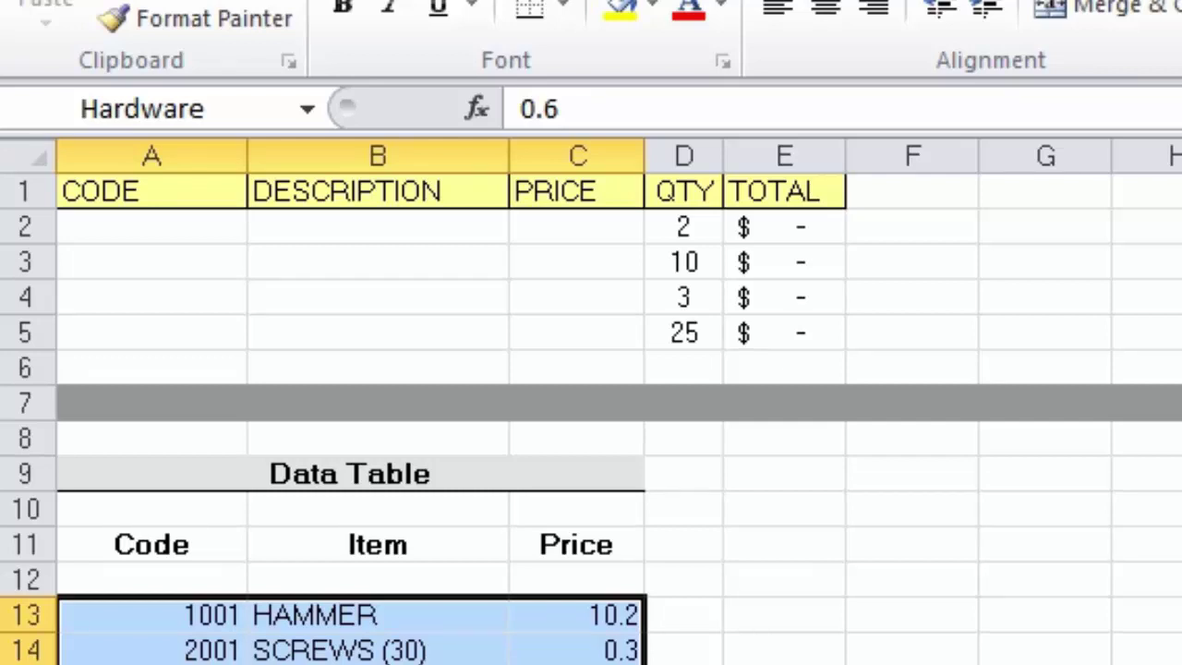
Enter the exact-match description lookup =VLOOKUP(A2,Hardware,2,FALSE) in cell B2.
left_click(298, 229)
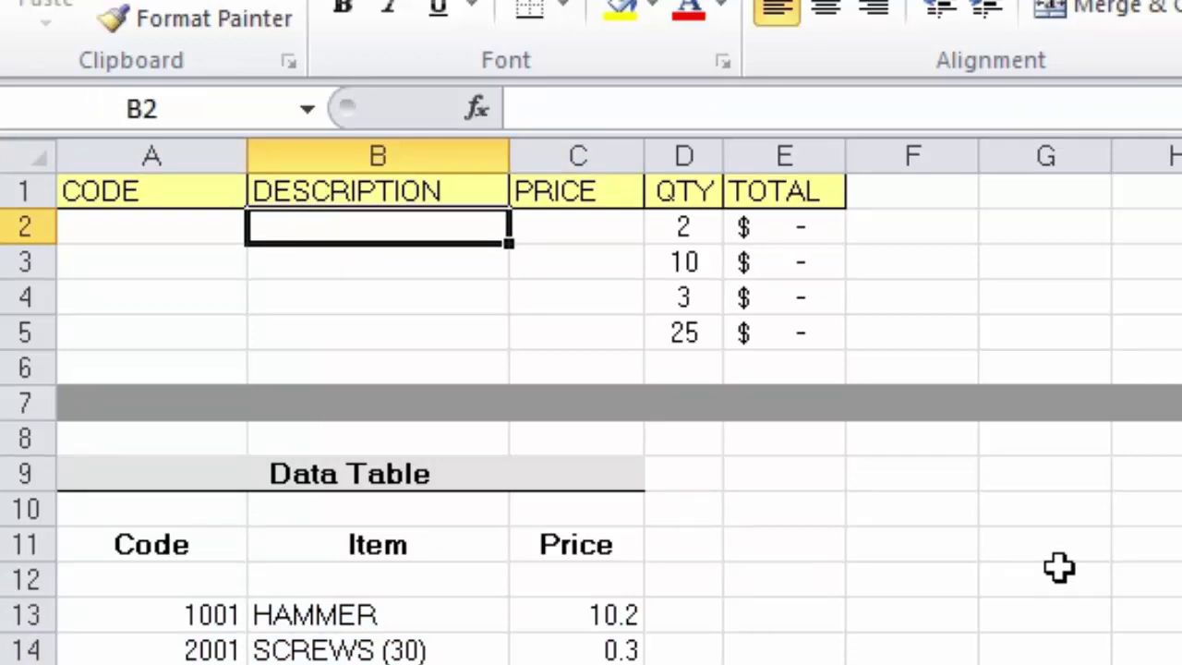
type("=vloo")
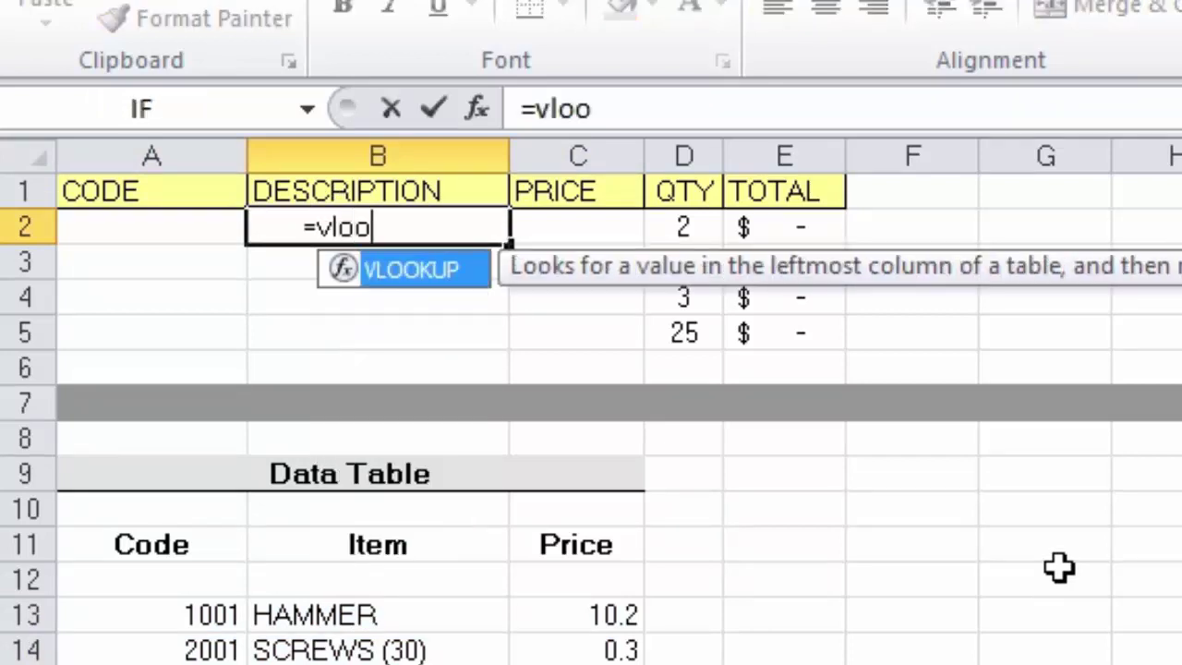
type("kup(")
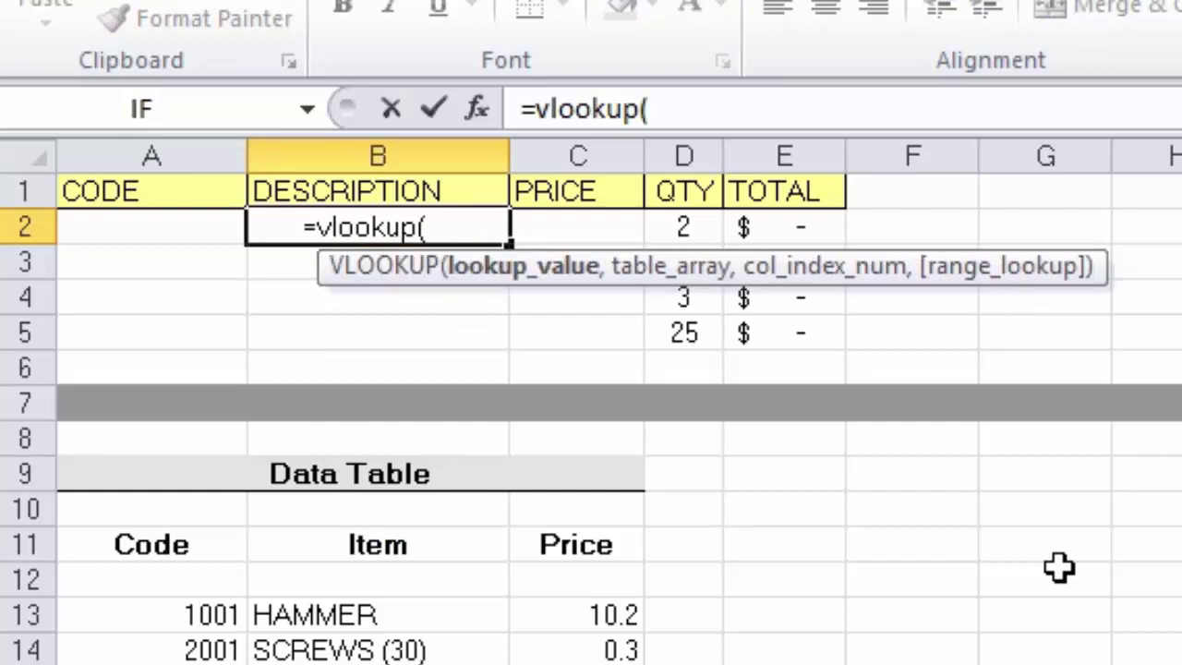
left_click(141, 234)
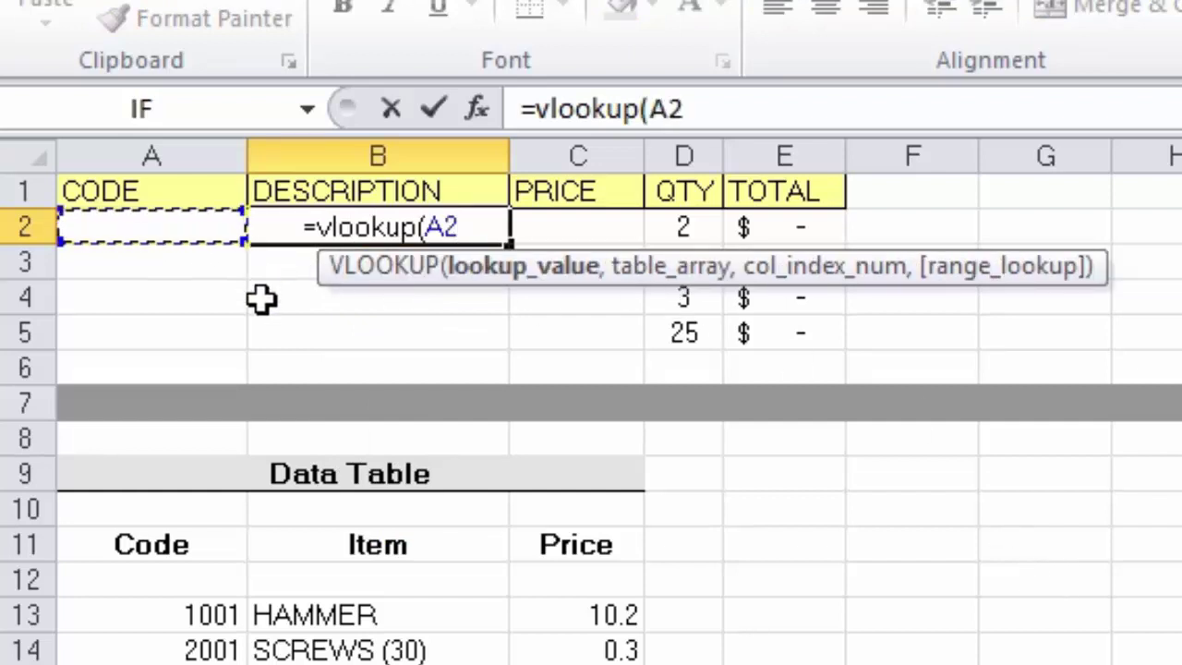
type(",")
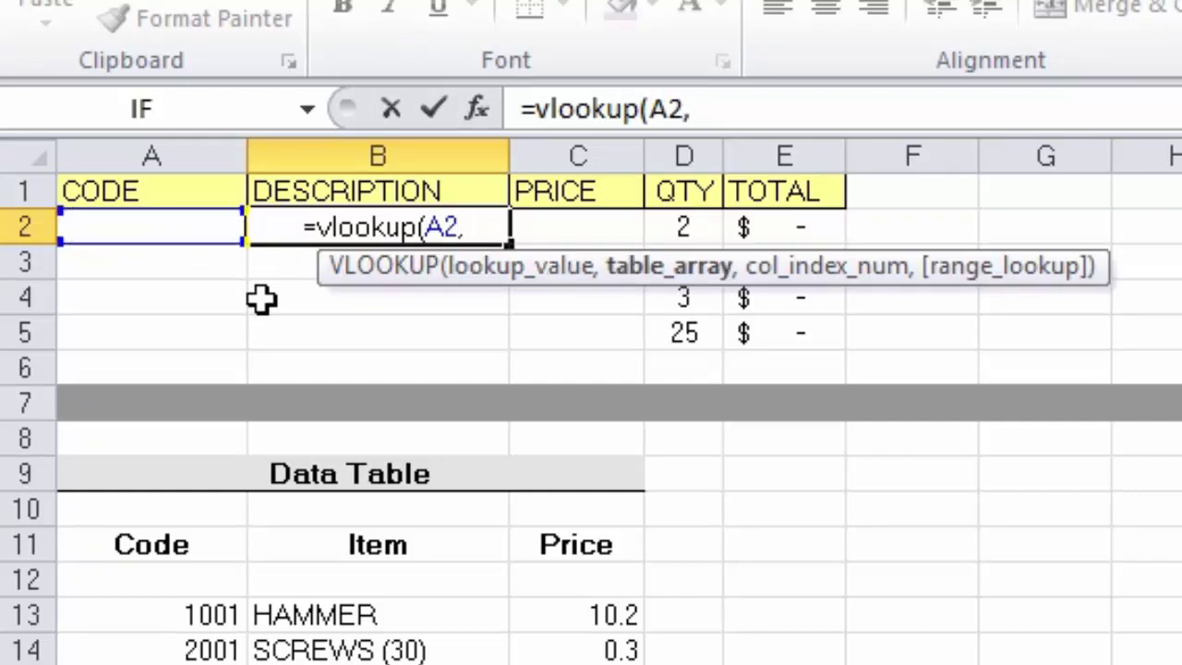
type("Hardware")
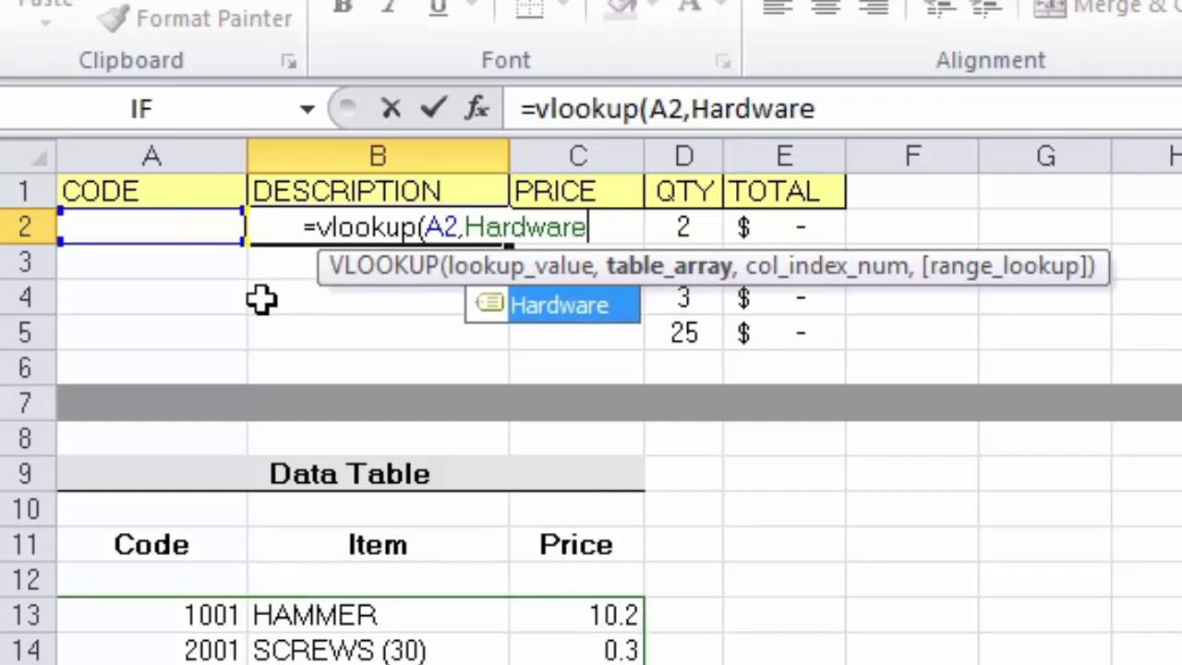
type(",")
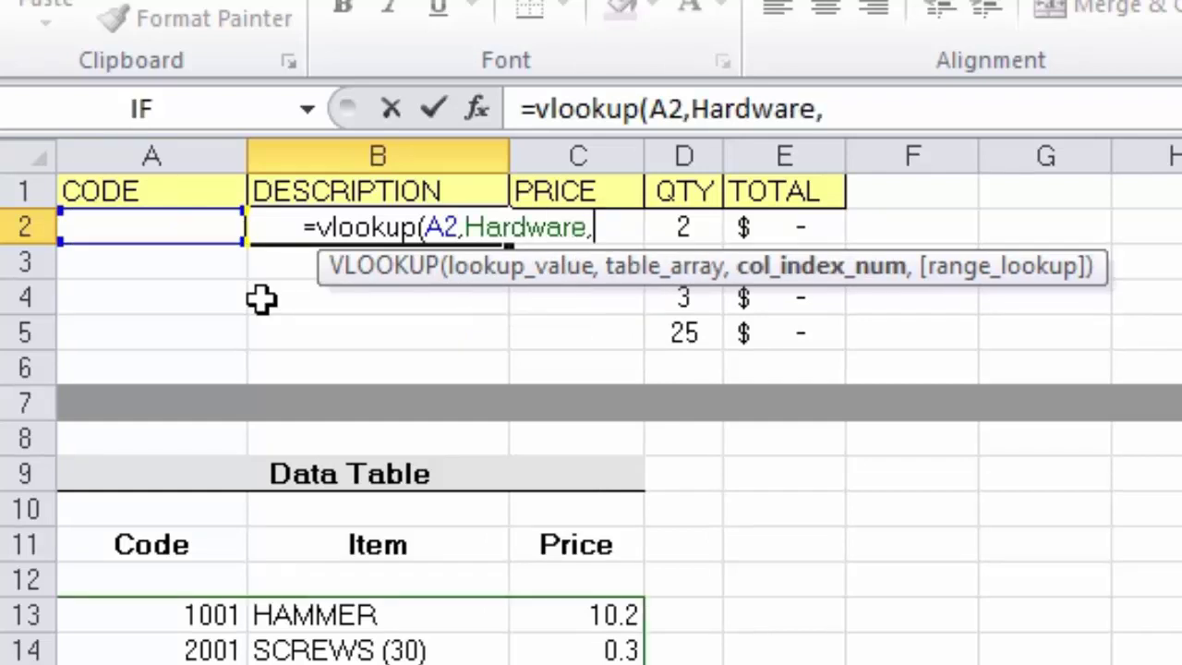
type("2,")
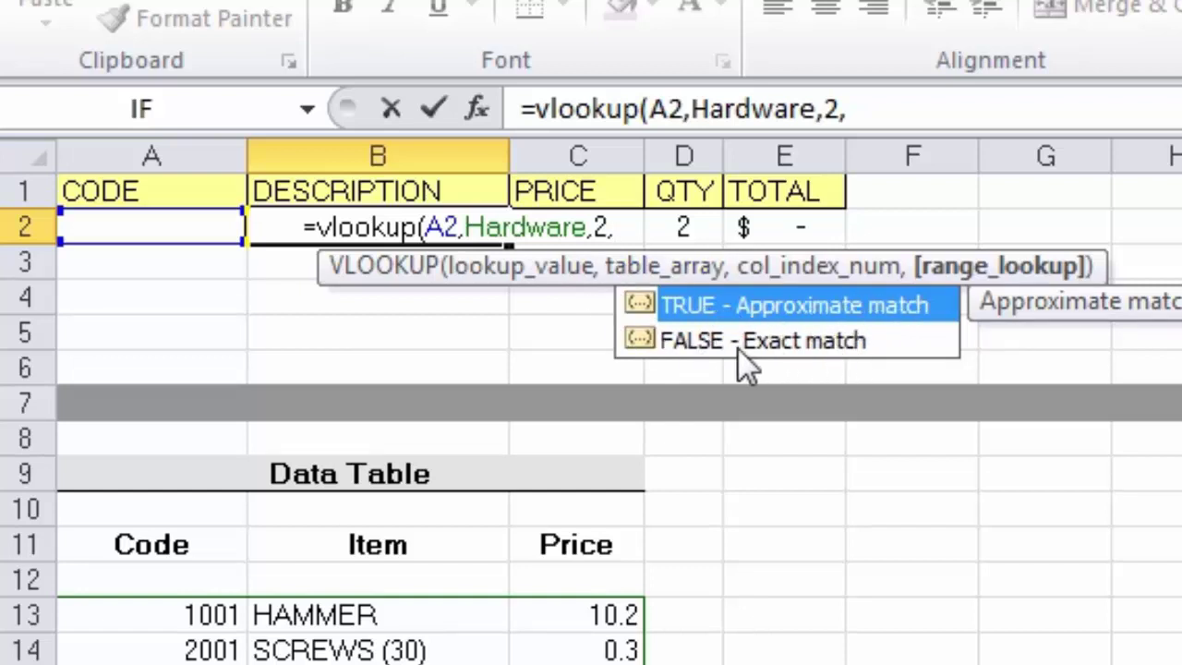
type("false")
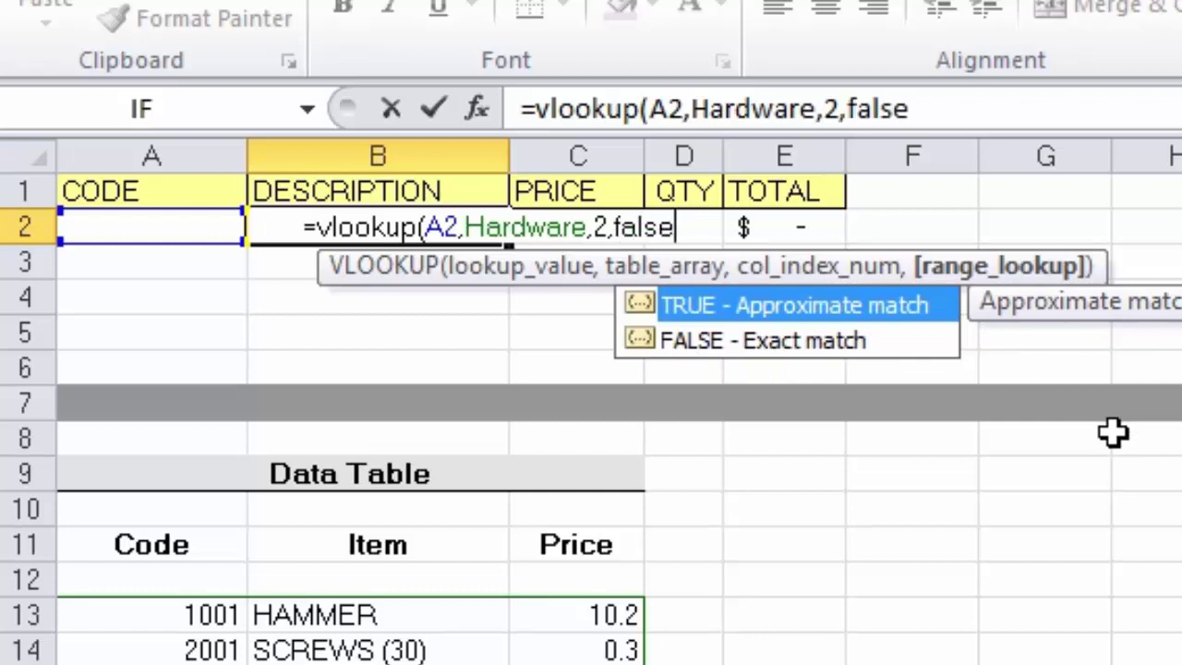
type(")")
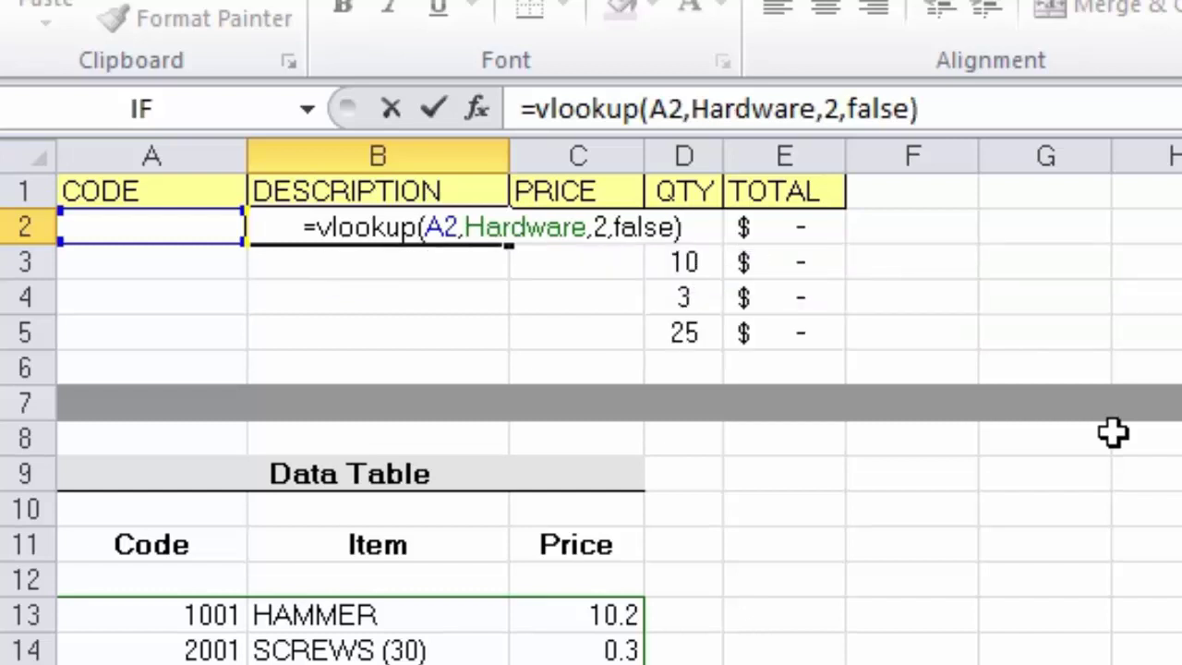
key("Return")
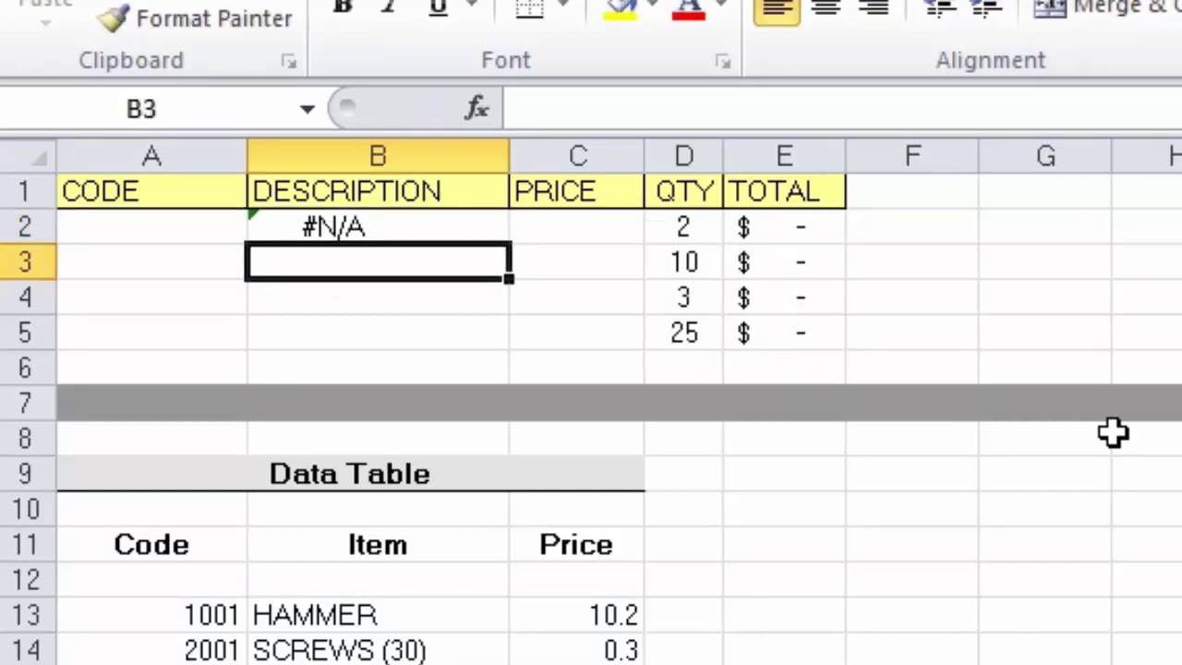
Test the exact-match lookup with codes 1002 and 1001 in cell A2, leaving 1001 entered, and select cell B2 to review its formula.
key("Up")
key("Left")
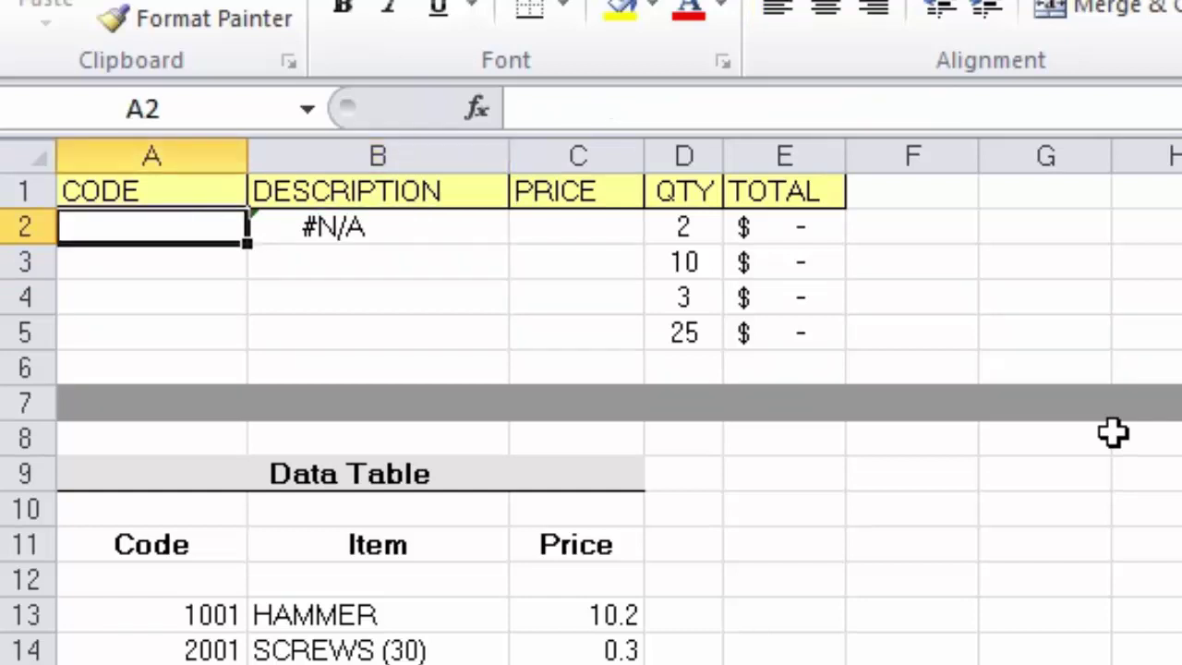
type("1002")
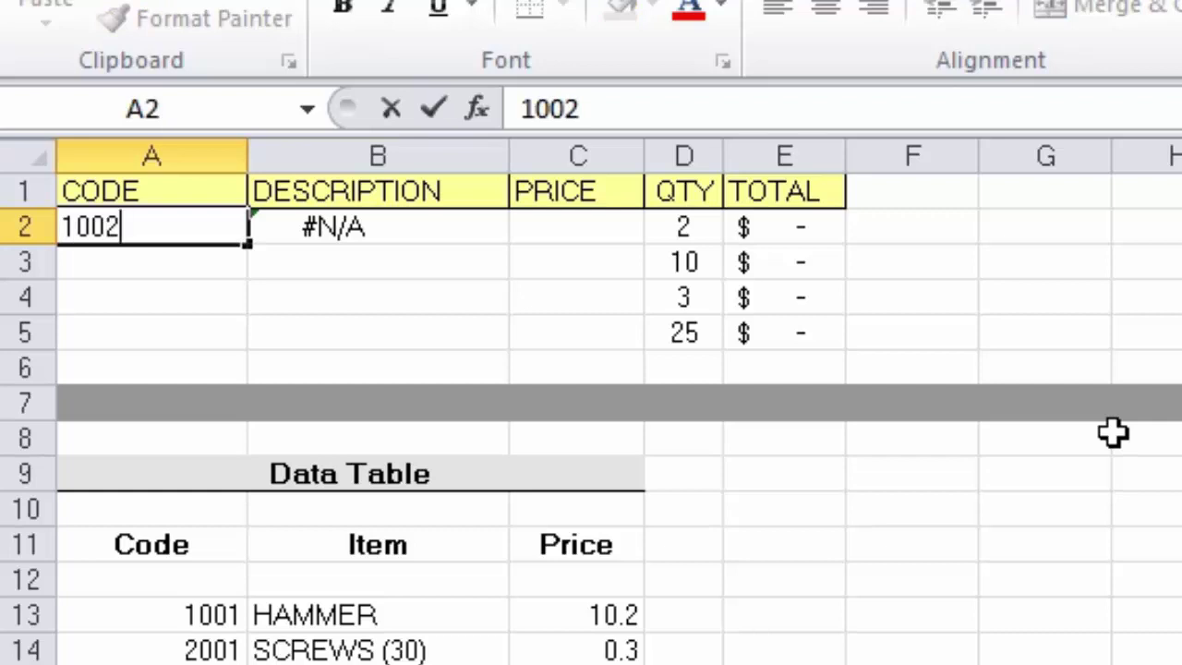
key("Return")
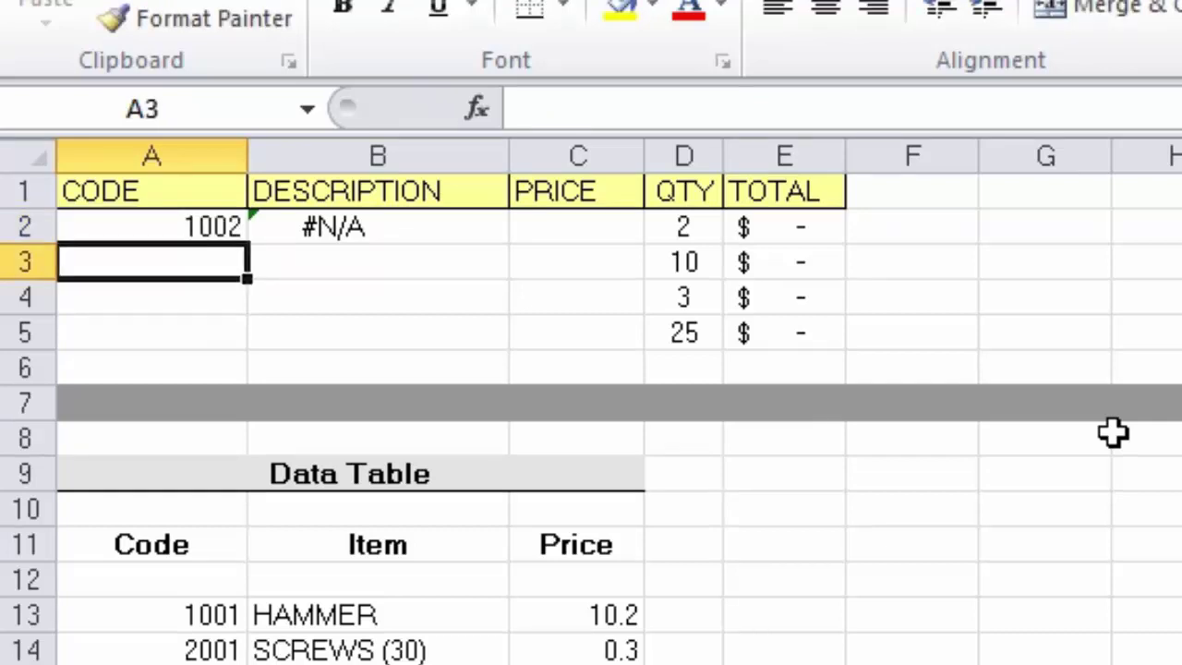
key("Up")
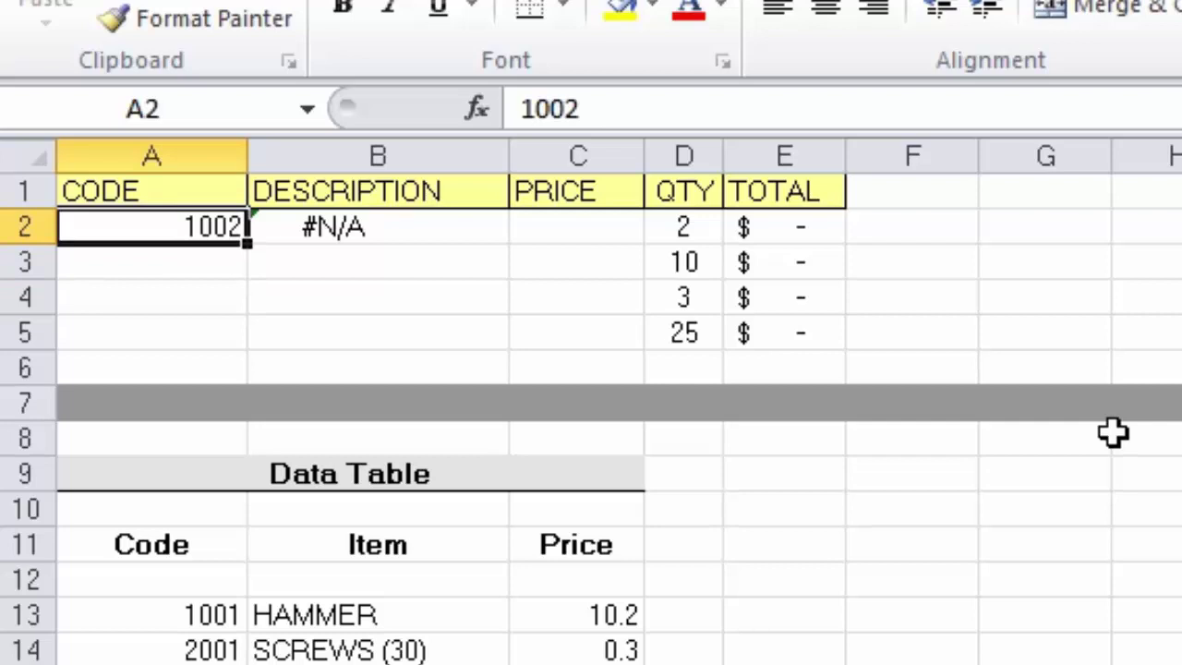
type("1001")
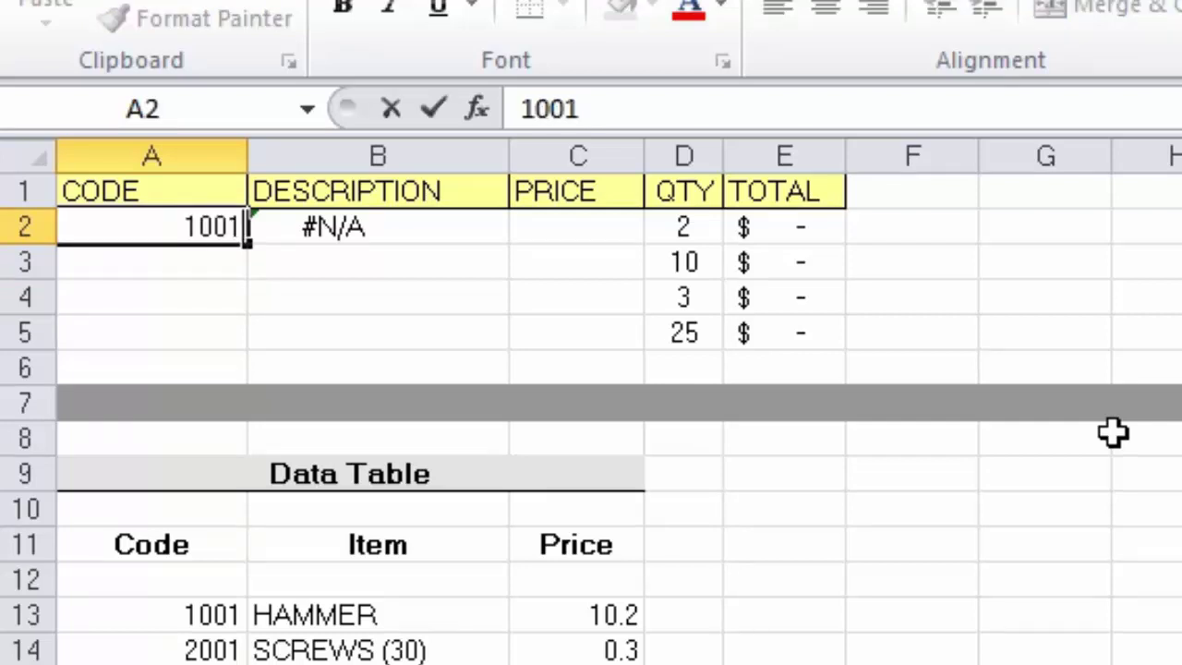
key("Return")
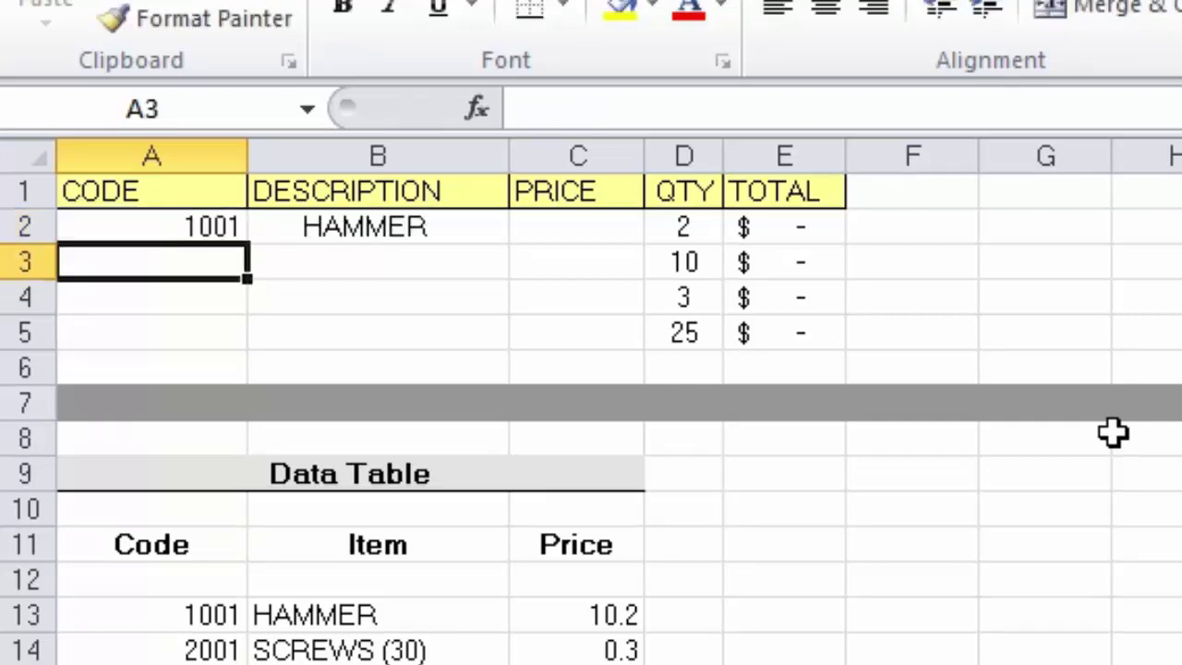
key("Right")
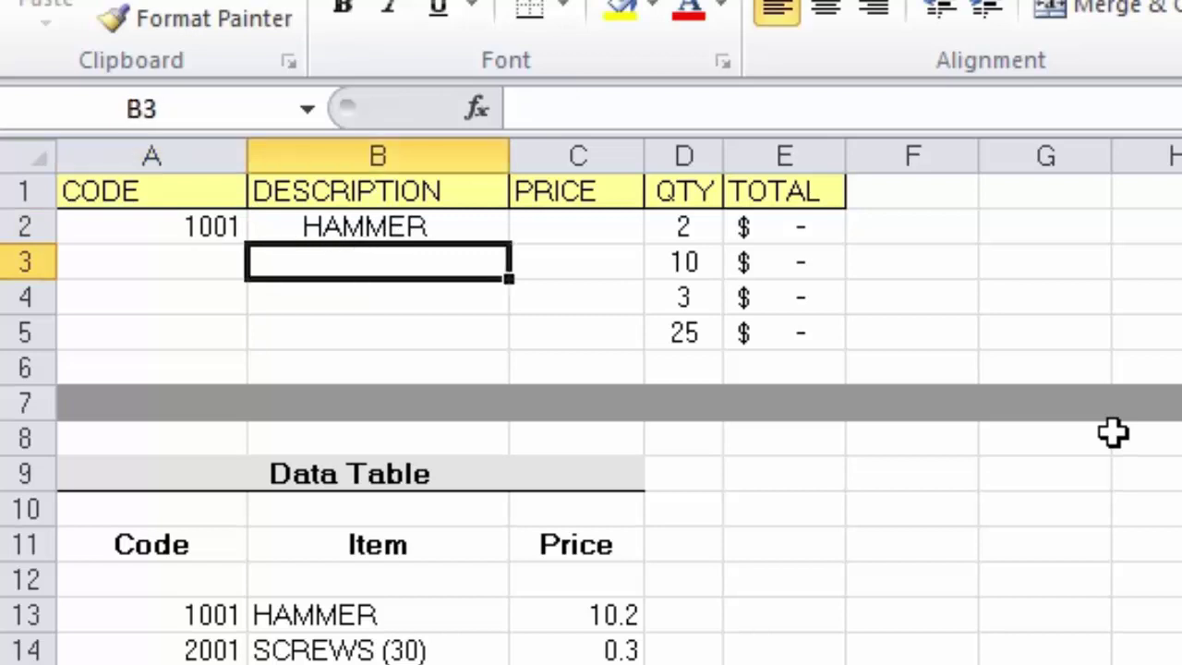
key("Up")
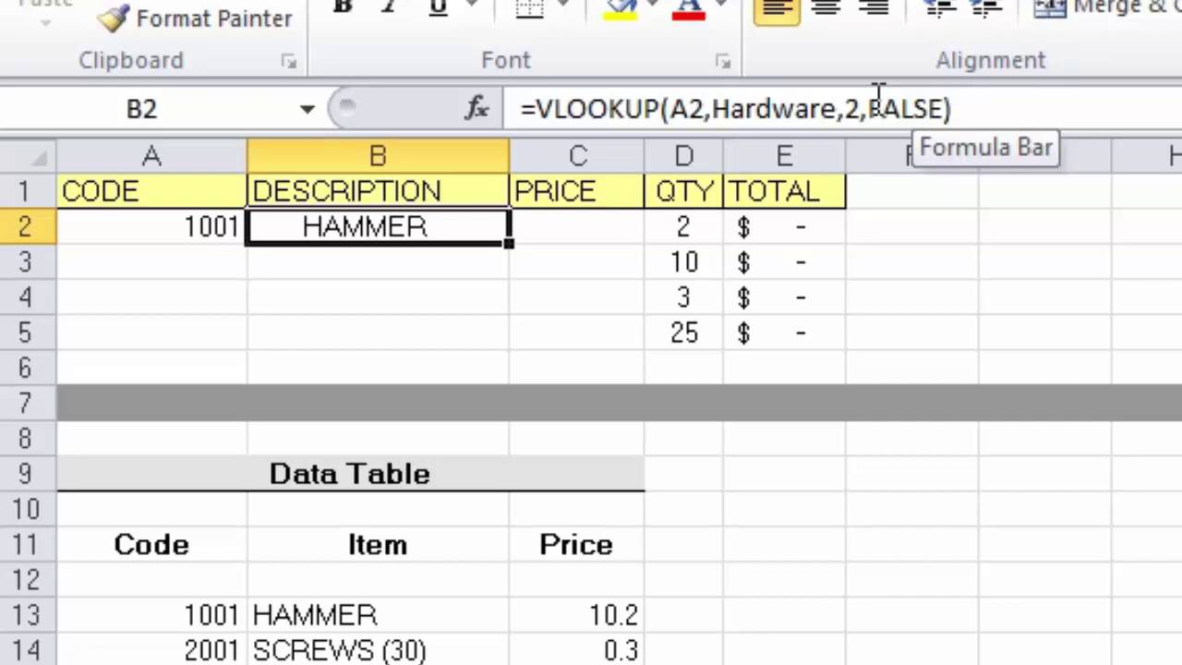
Start a VLOOKUP function in cell C2 with A2 as the lookup value and the named range Hardware as the table array.
key("Right")
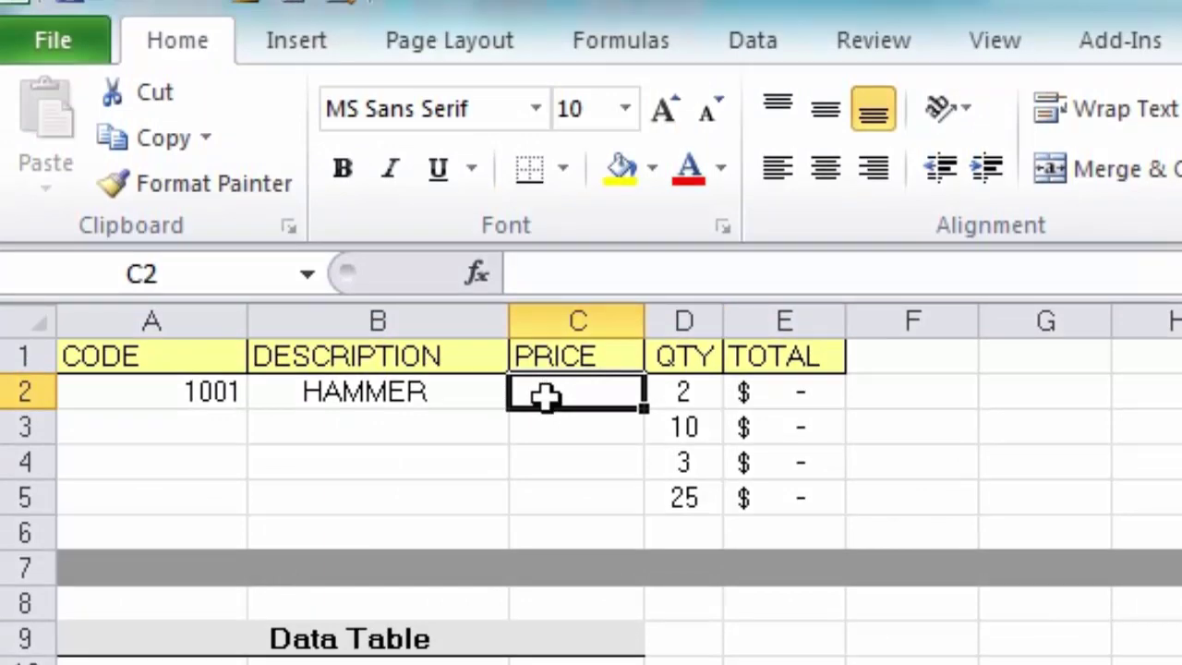
left_click(644, 41)
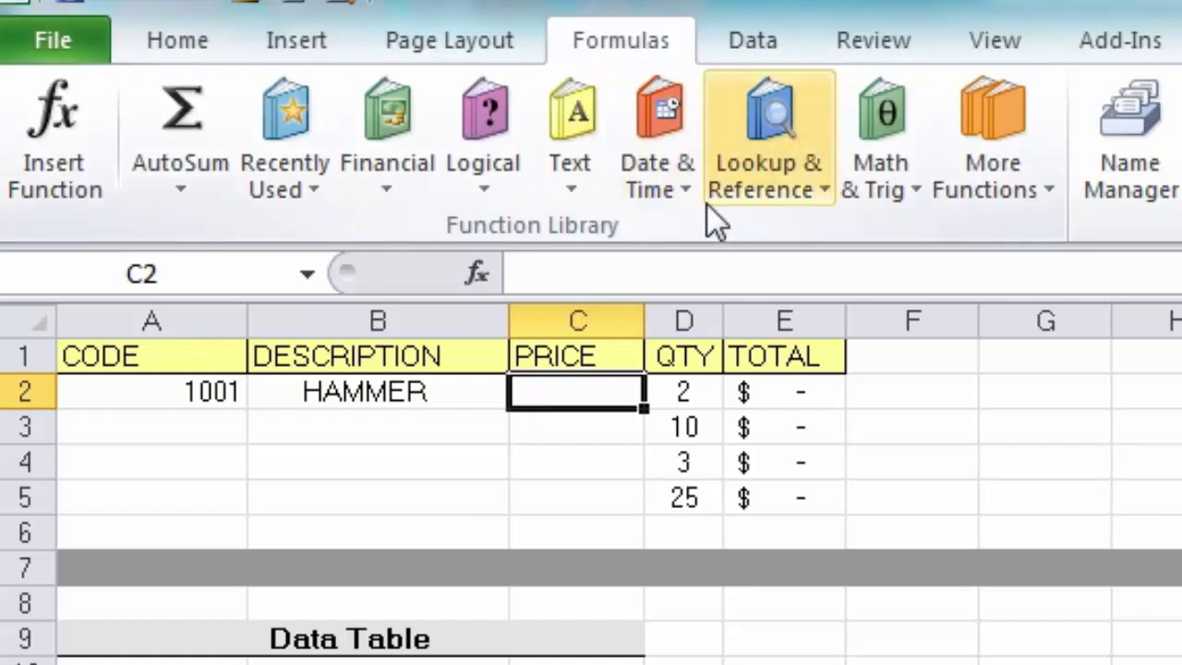
left_click(784, 193)
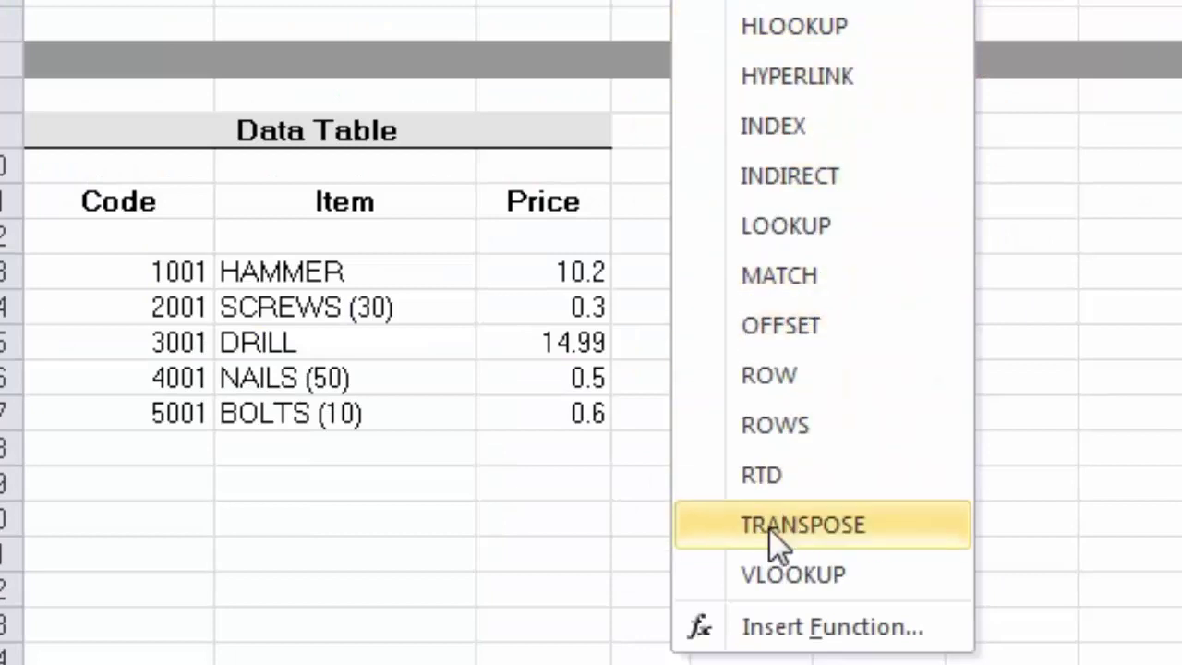
left_click(834, 573)
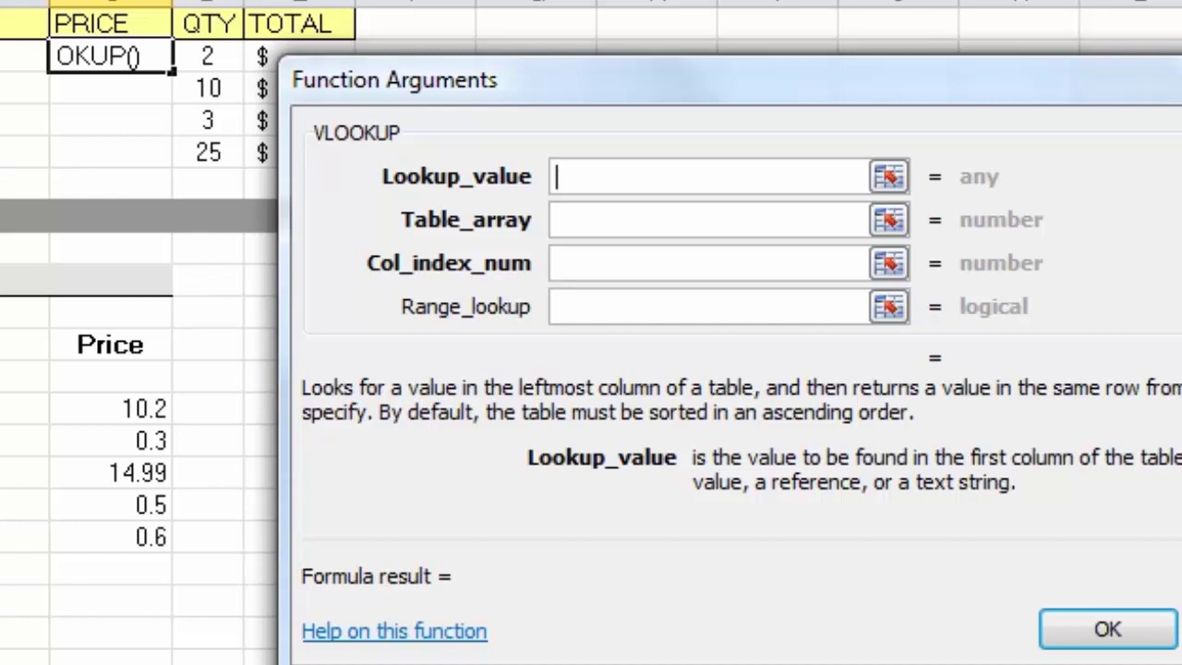
type("A2")
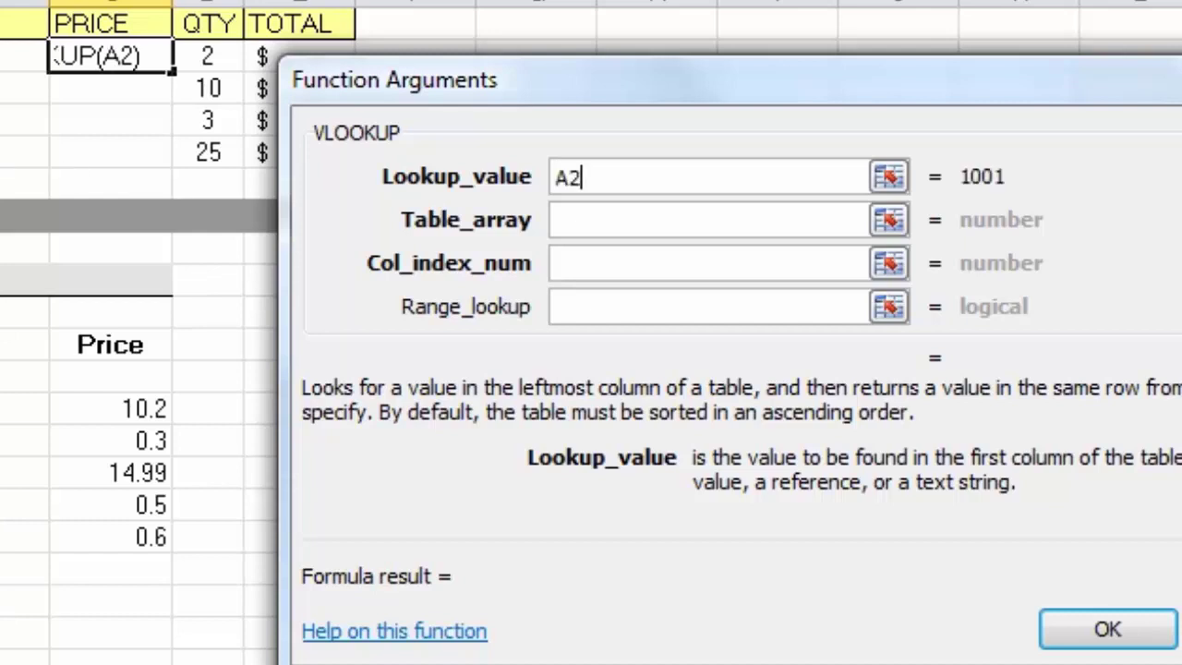
left_click(582, 220)
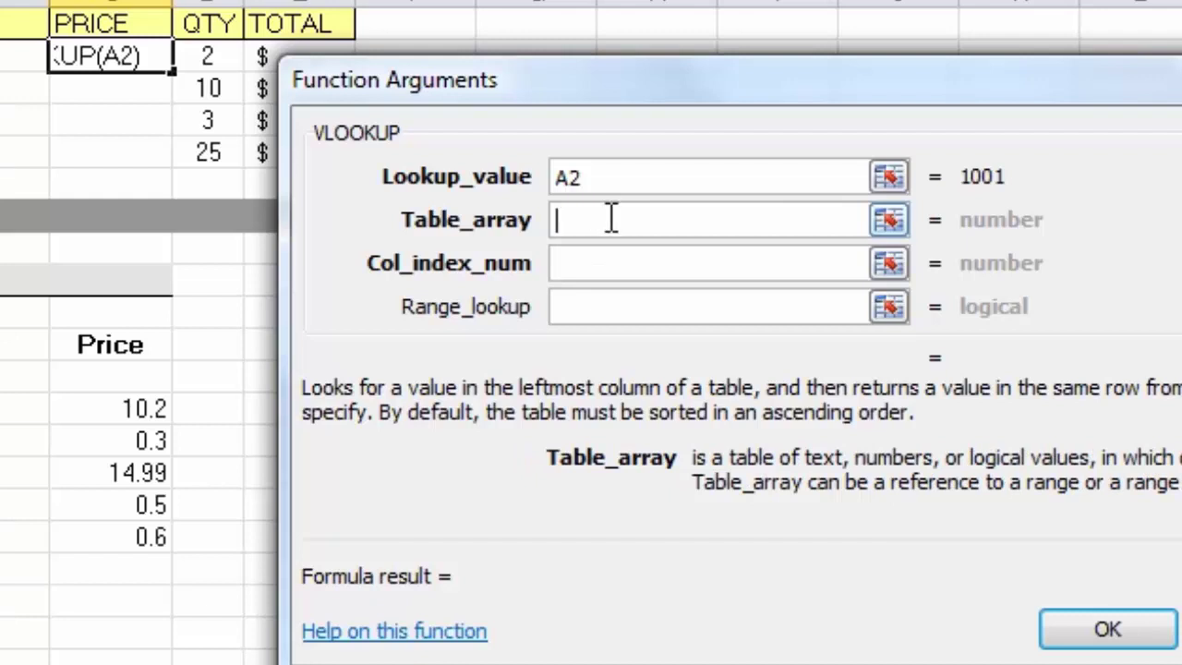
key("F3")
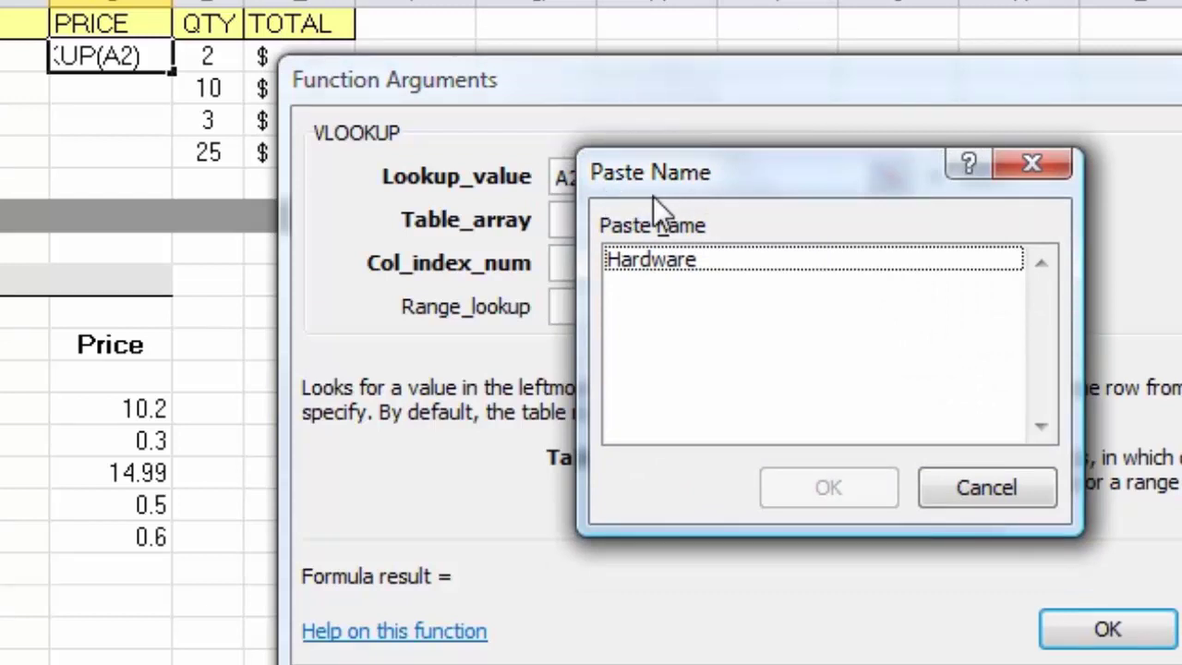
left_click(648, 258)
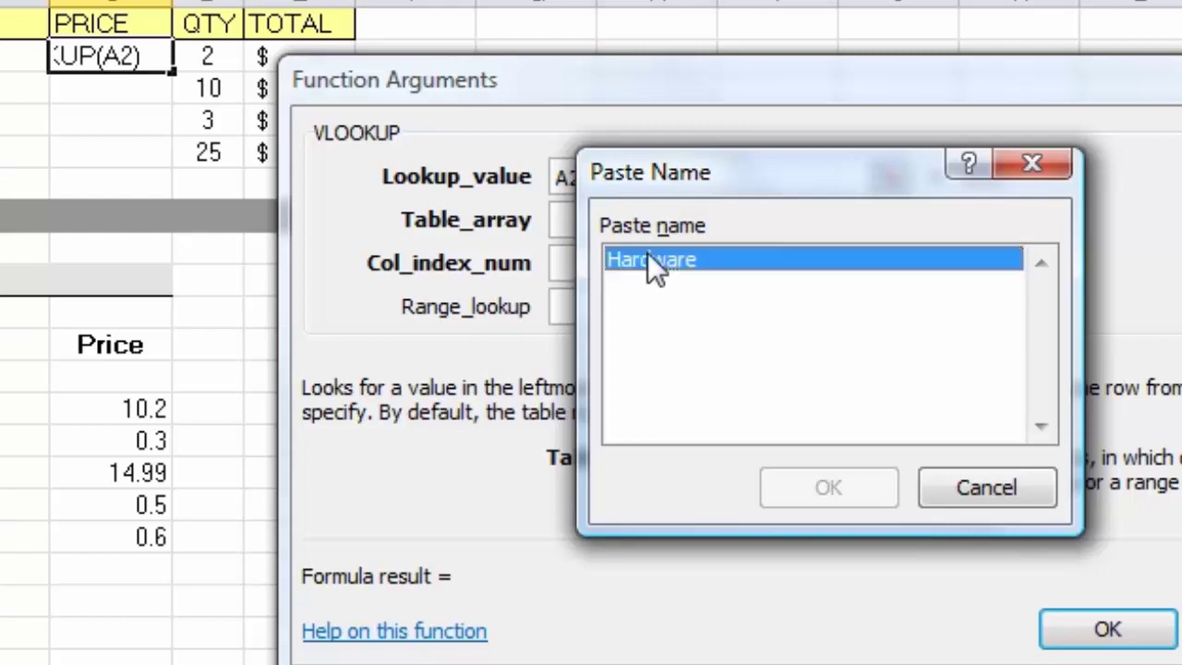
left_click(827, 488)
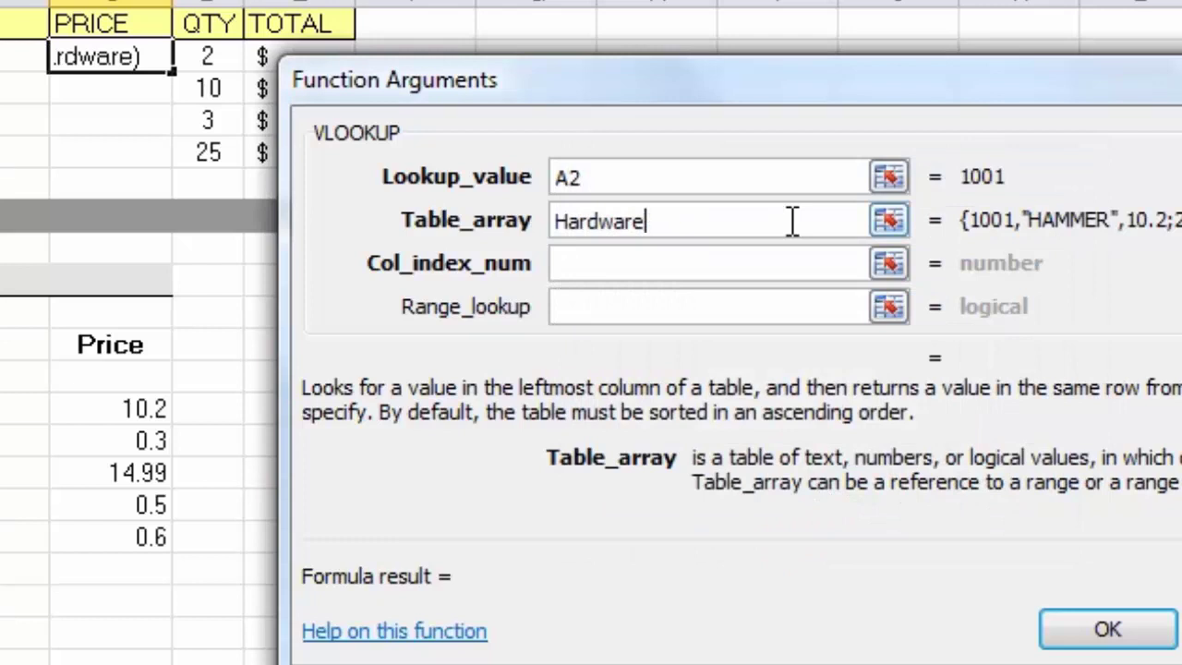
Complete the price lookup in cell C2 with column index 3 and range lookup false.
left_click(653, 256)
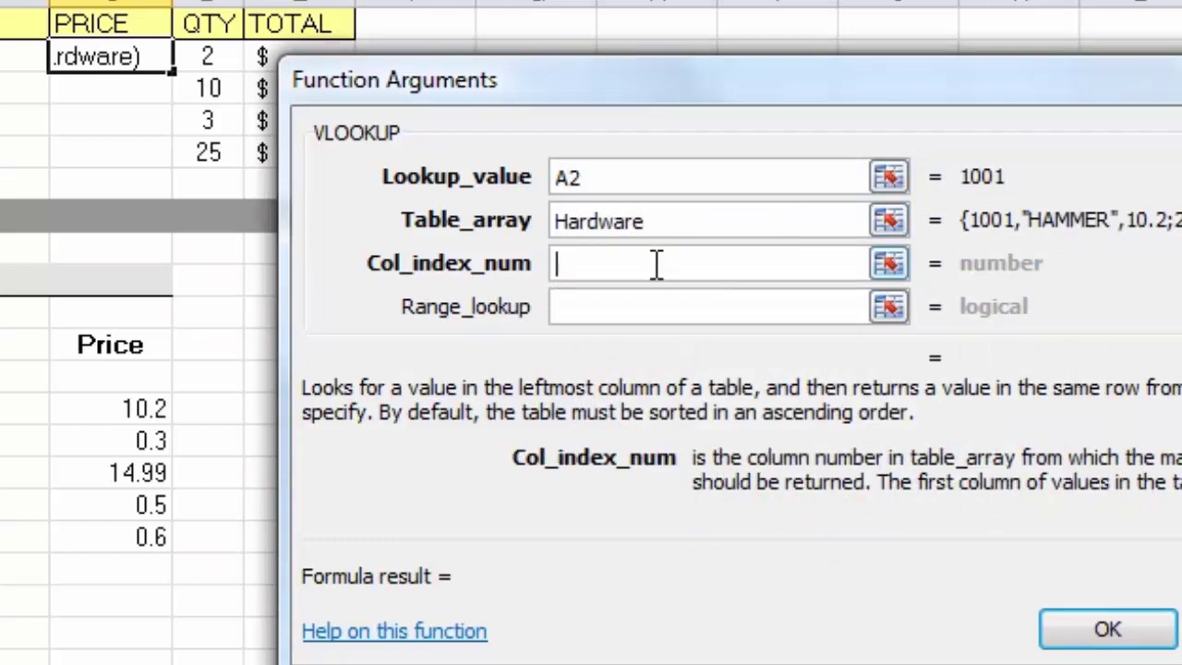
type("3")
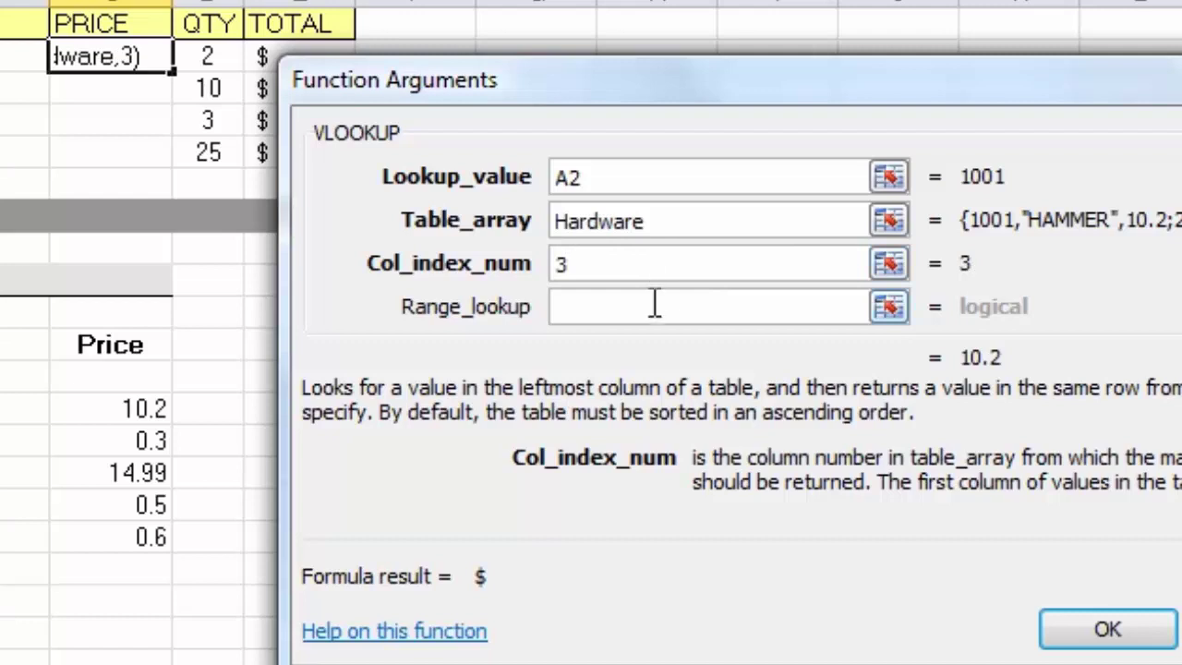
left_click(653, 305)
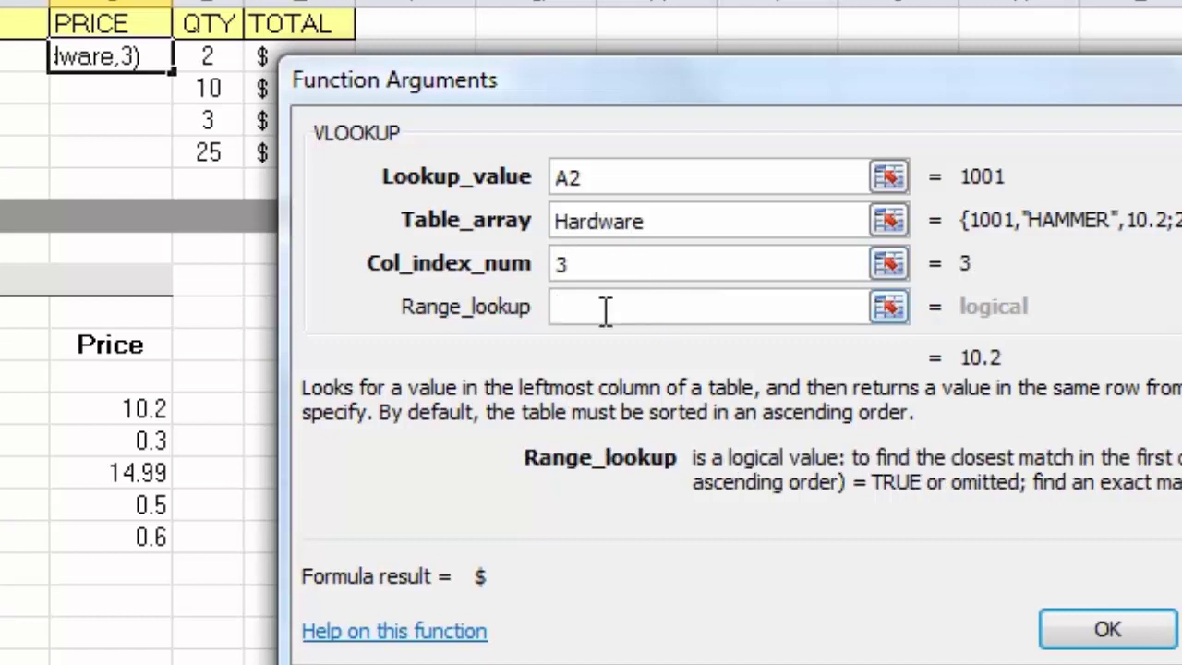
type("false")
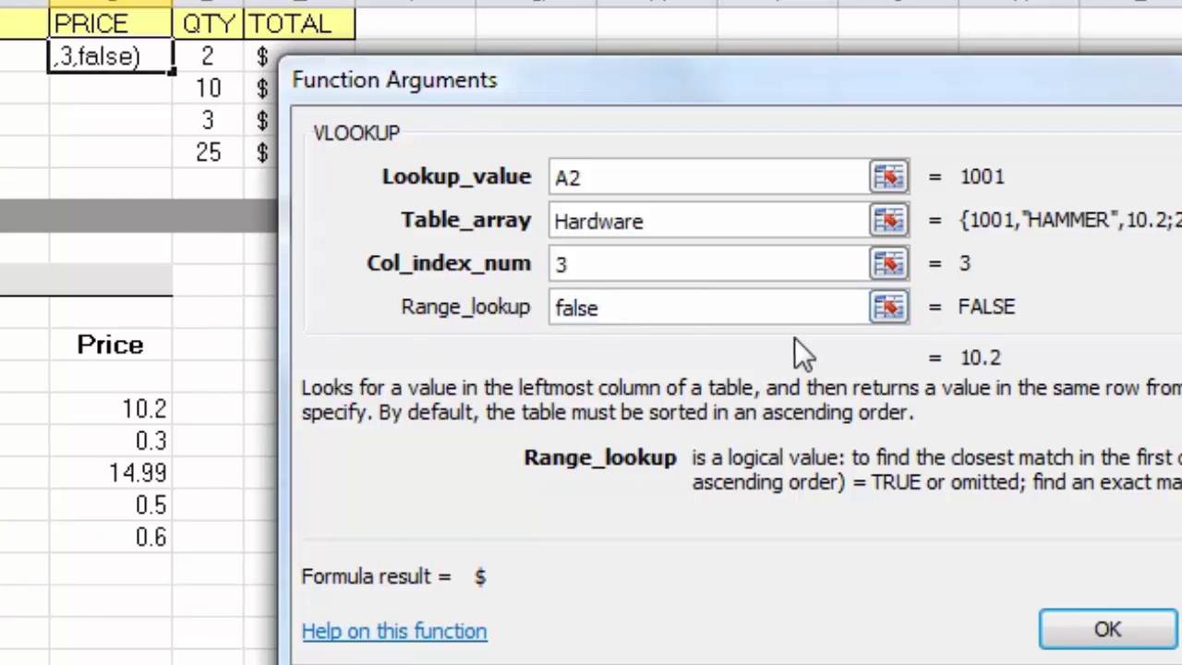
left_click(1081, 628)
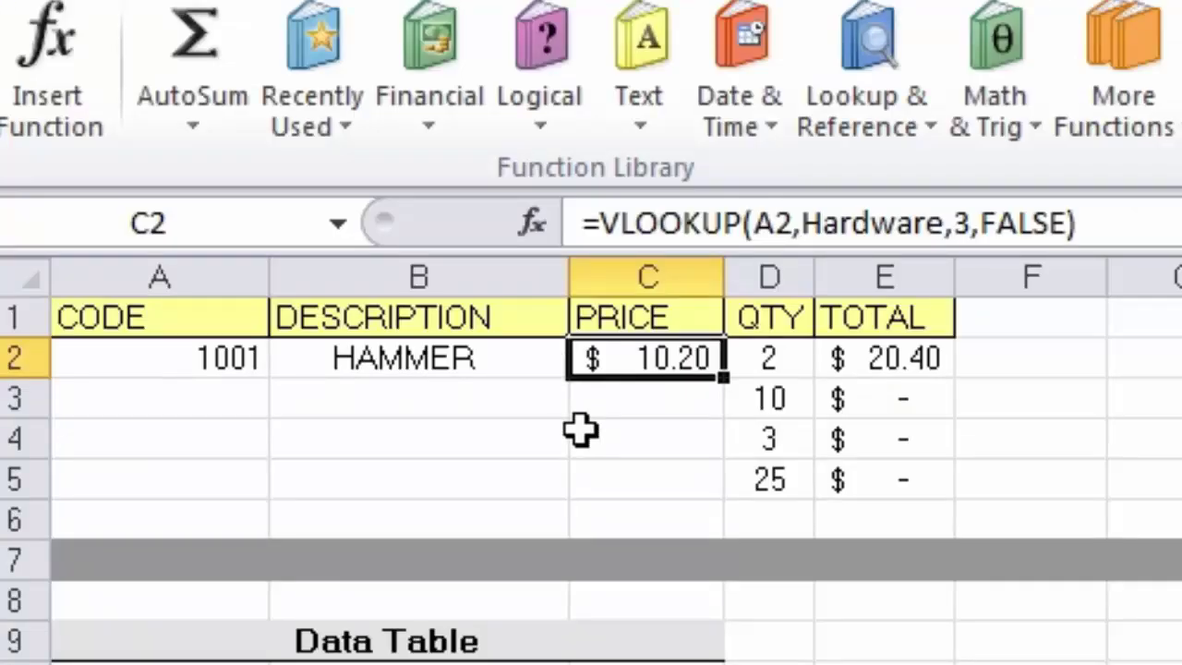
Fill the lookups in B2:C2 down to row 5 and enter the codes 2001, 3005 and 5001 in cells A3:A5.
left_click_drag(417, 352, 565, 358)
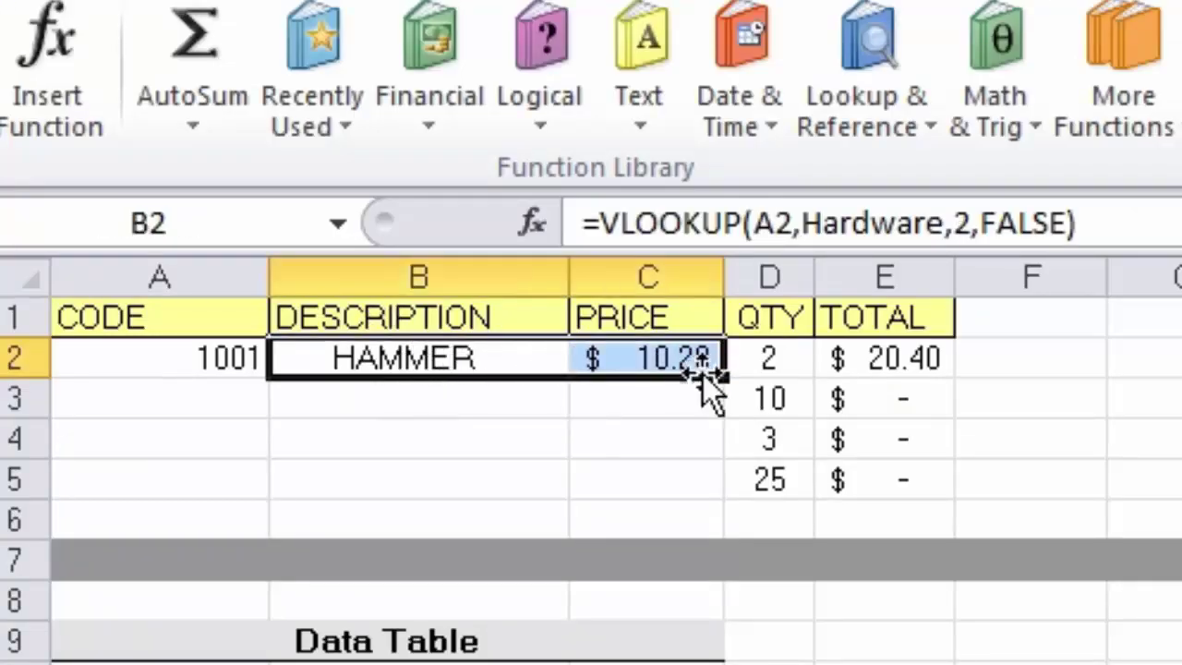
left_click_drag(722, 379, 719, 486)
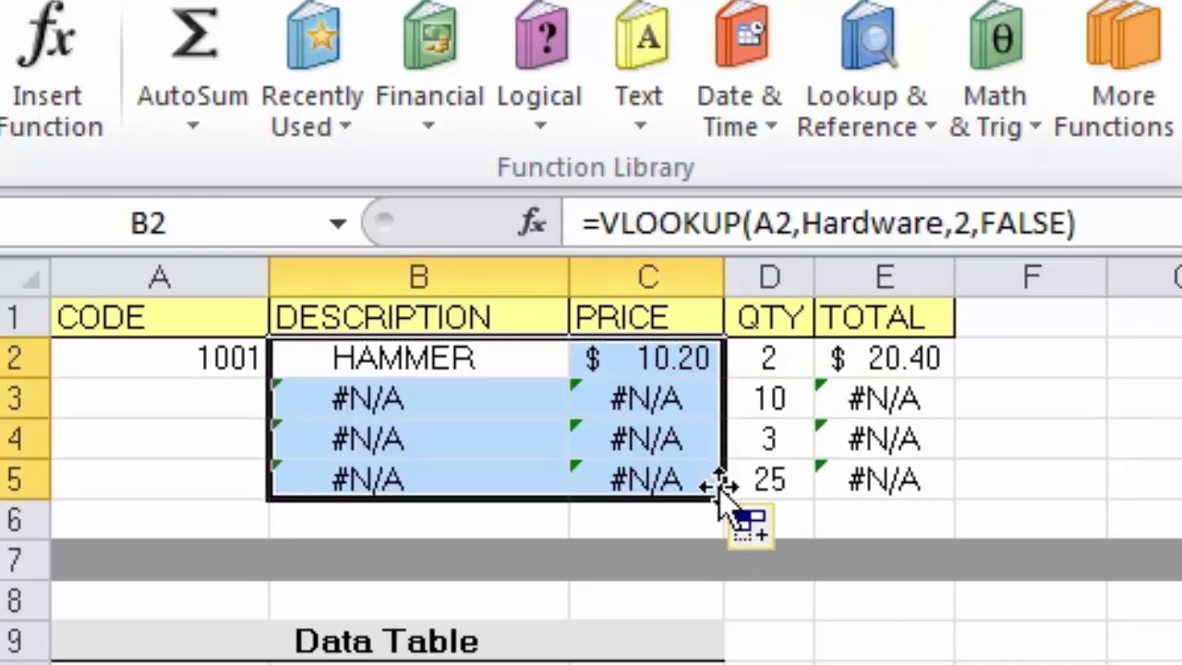
left_click(159, 398)
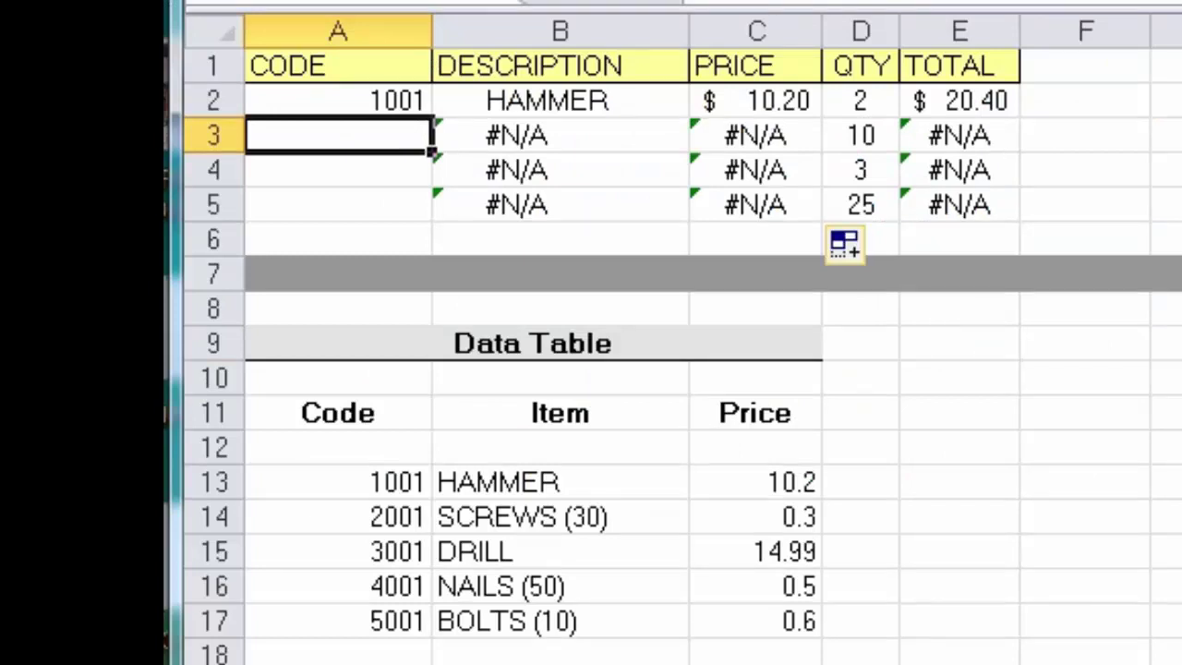
type("2001")
key("Return")
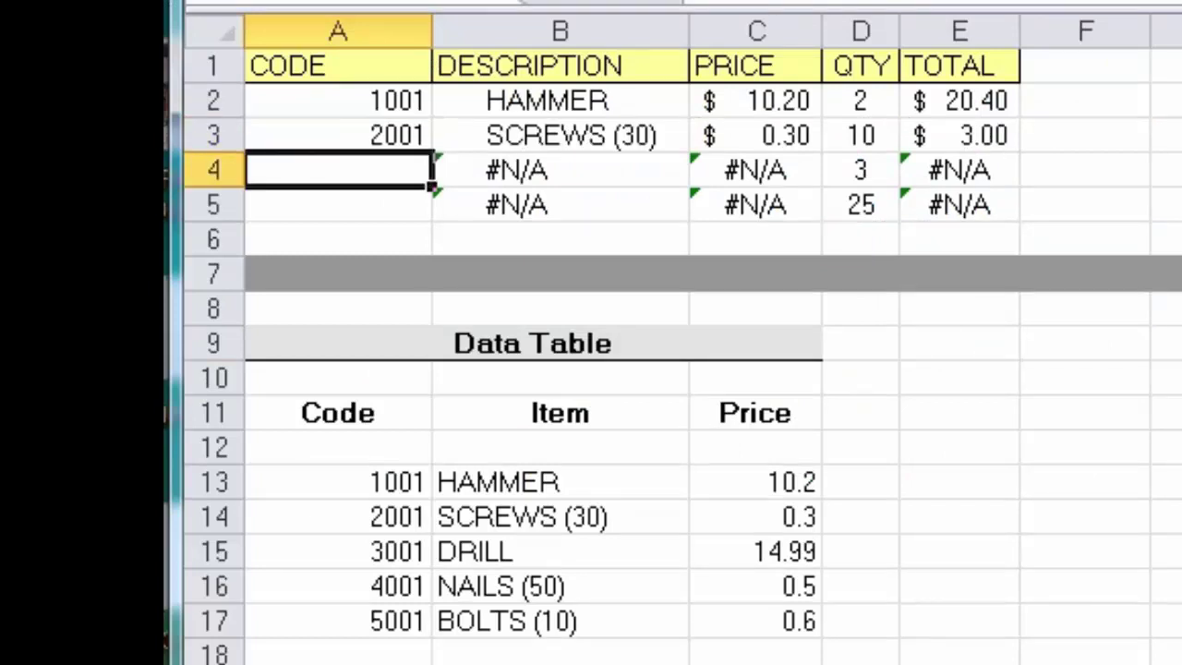
type("3005")
key("Return")
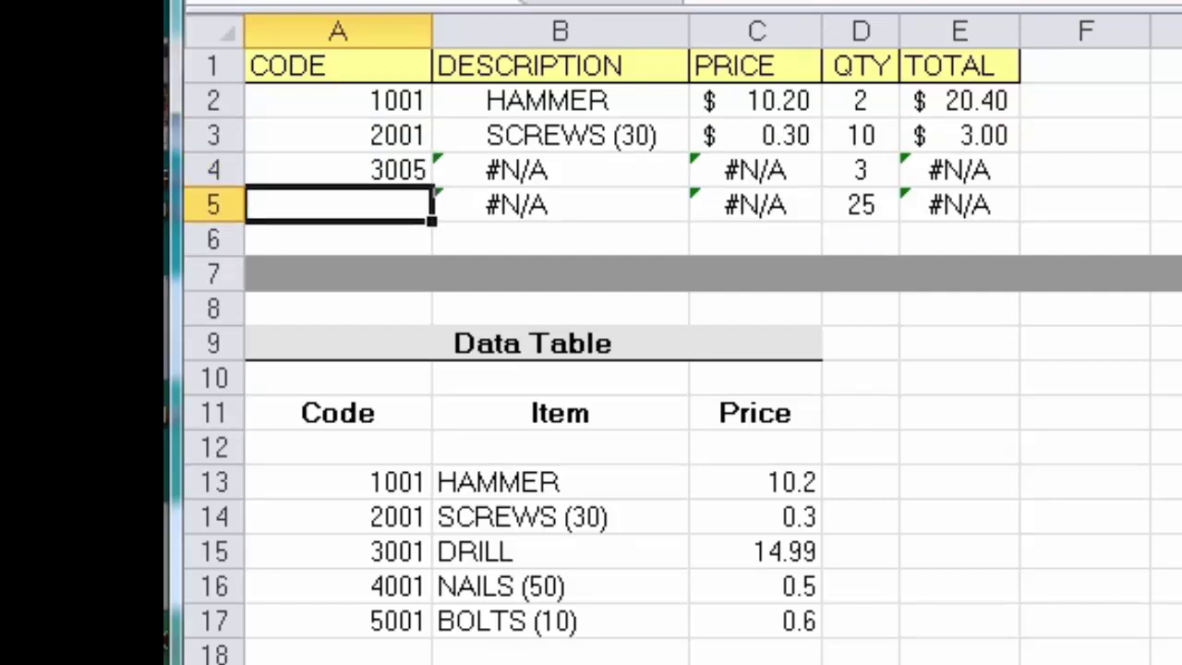
type("5001")
key("Return")
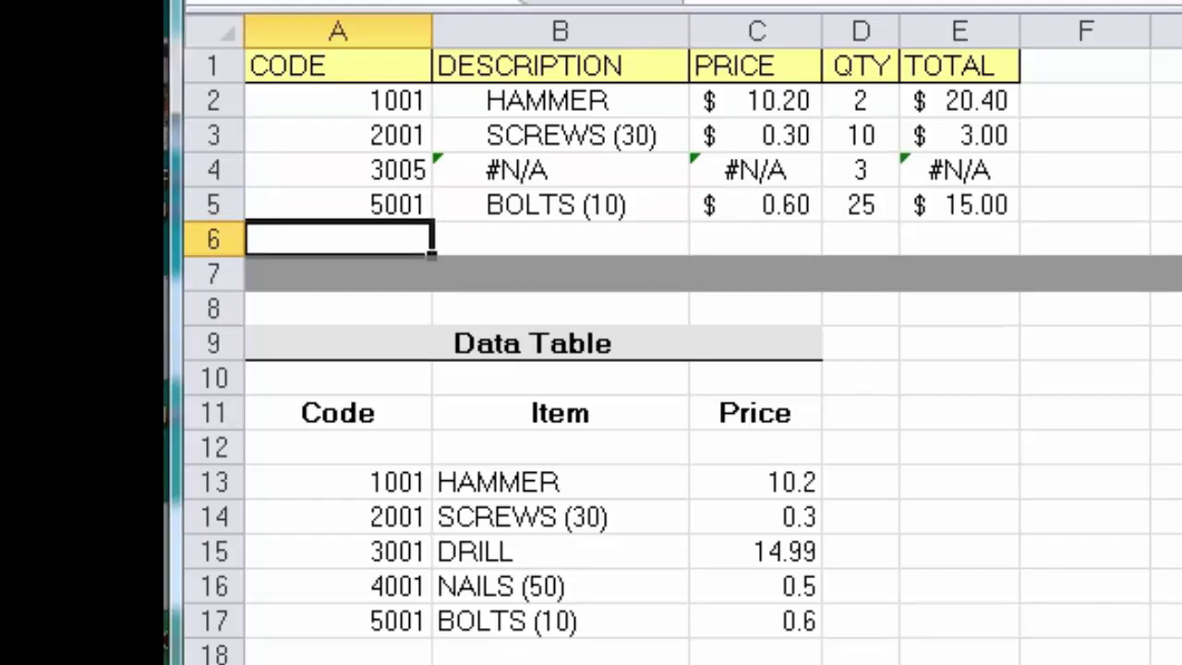
Replace the invalid item code in cell A4 with 3001.
left_click(337, 204)
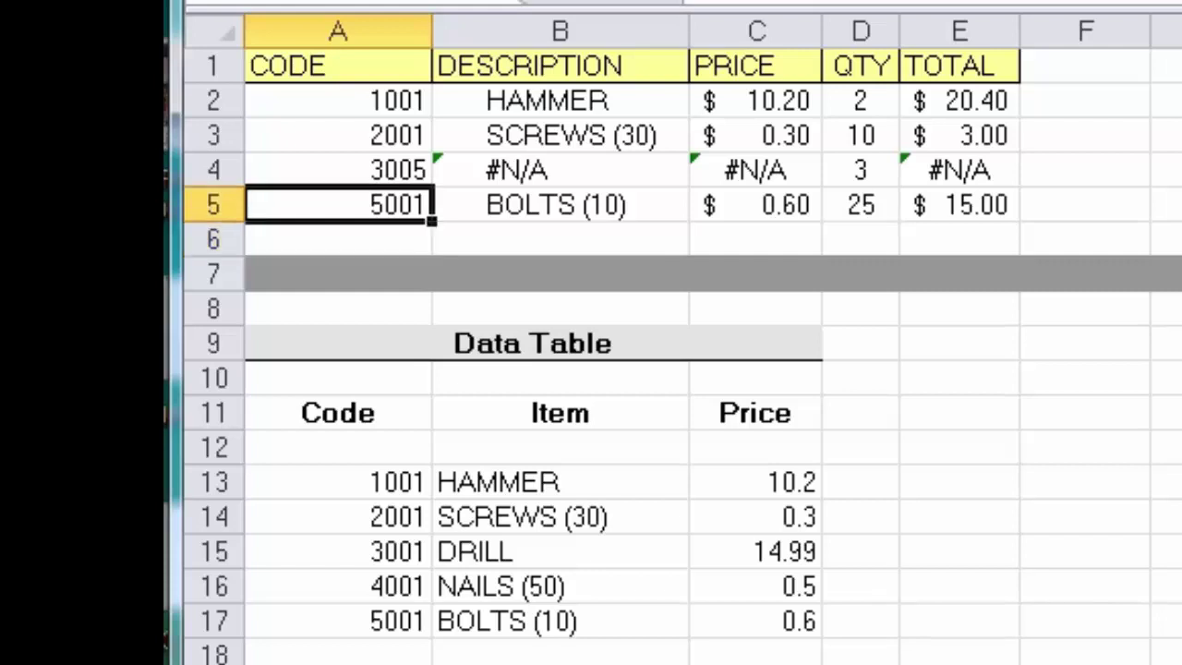
left_click(337, 170)
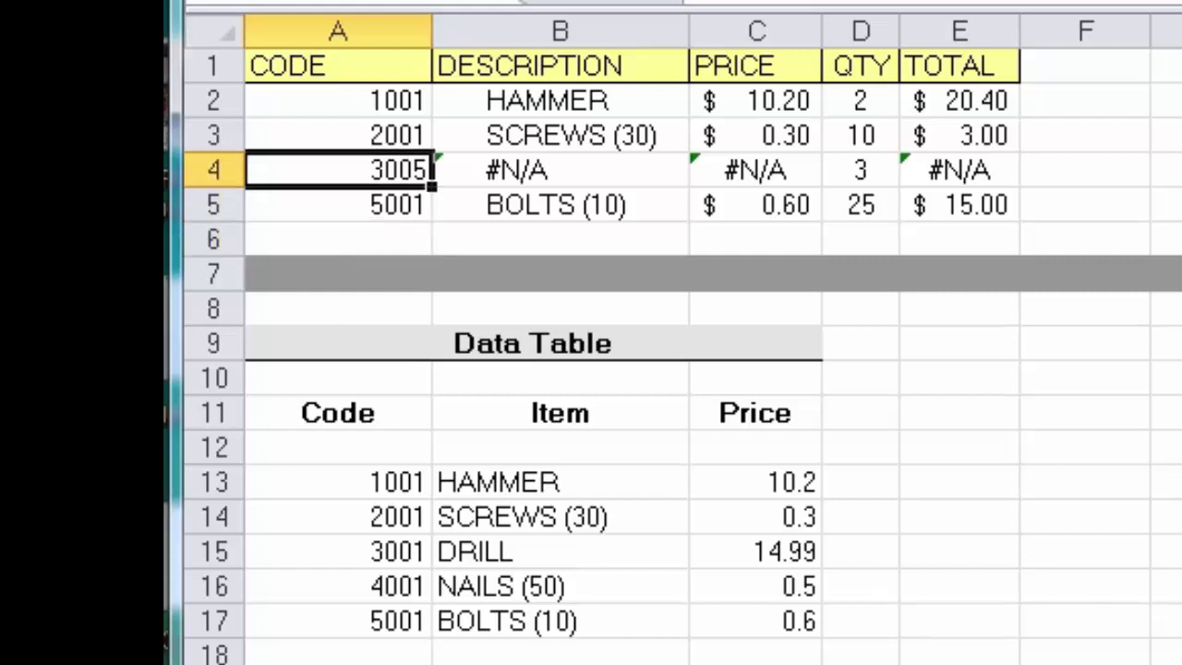
type("3001")
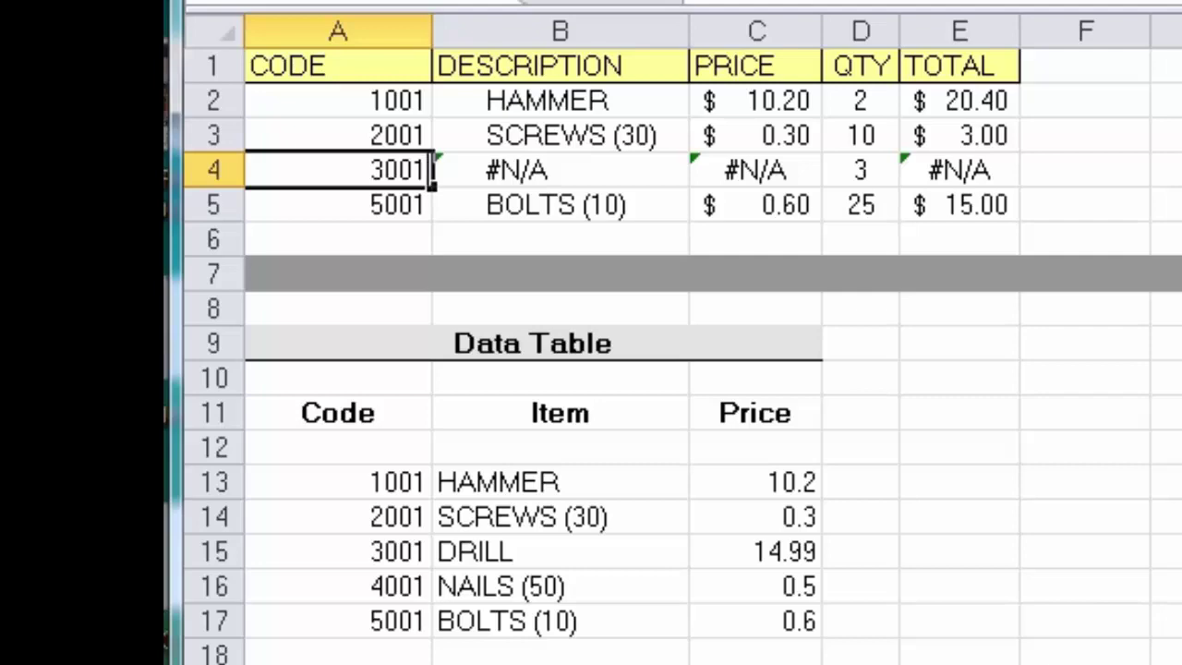
key("Return")
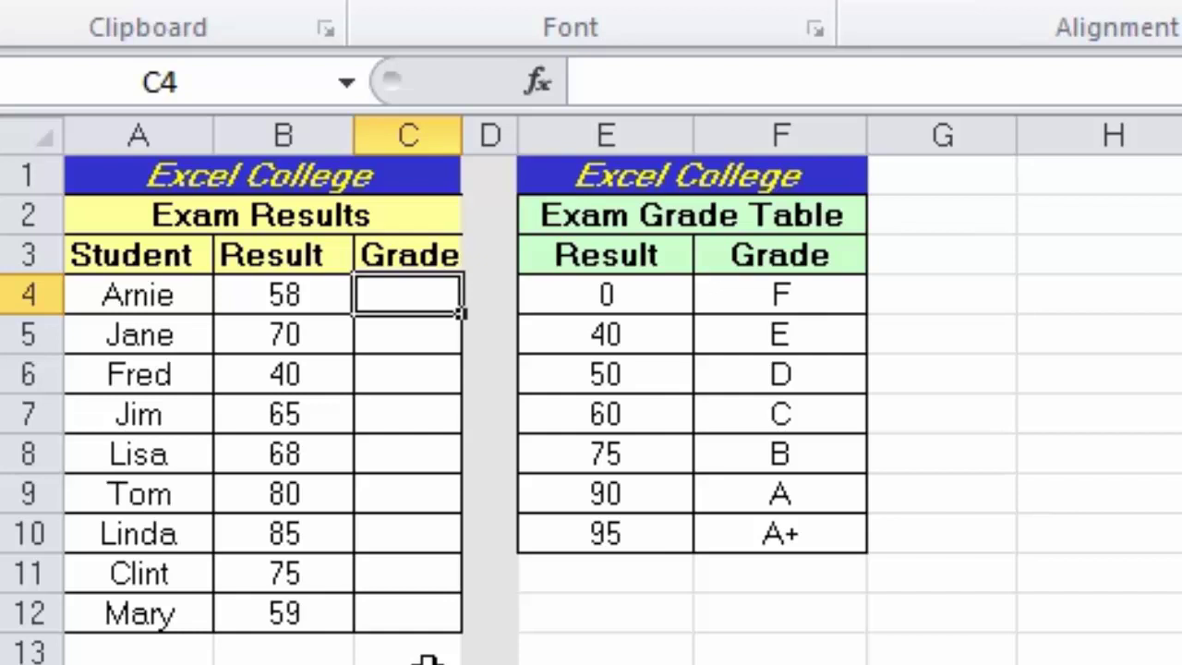
Define the workbook-scoped name Grades for the exam grade table's entries in E4:F10, and select the first student's grade cell C4.
left_click(780, 374)
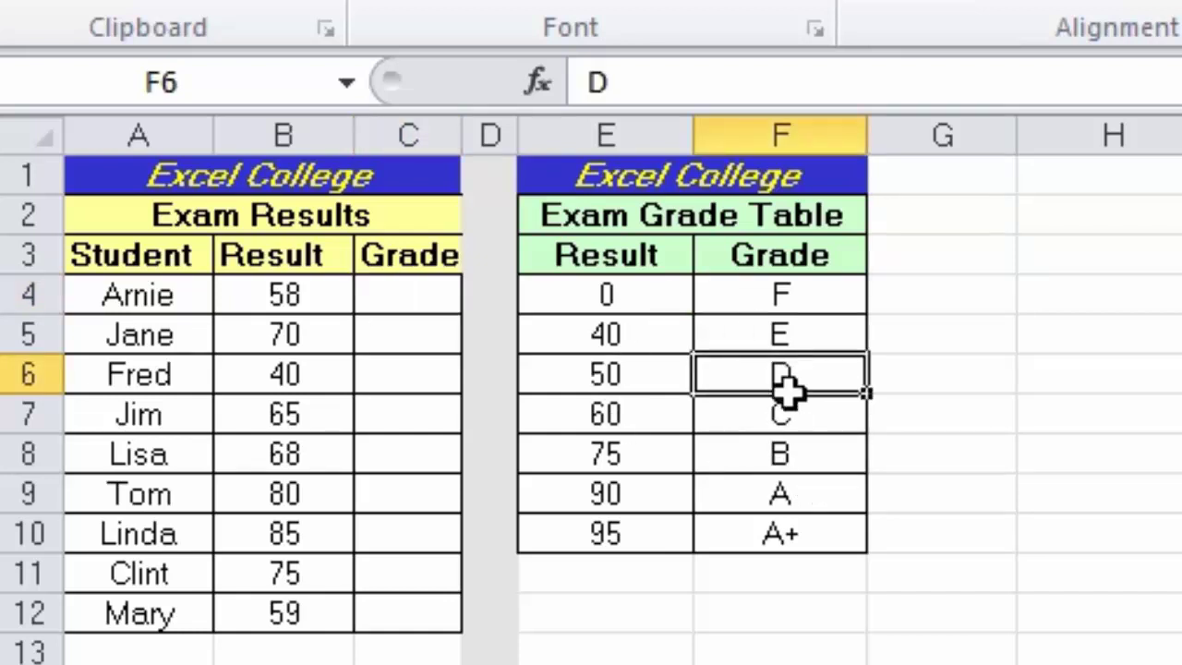
left_click_drag(585, 294, 761, 537)
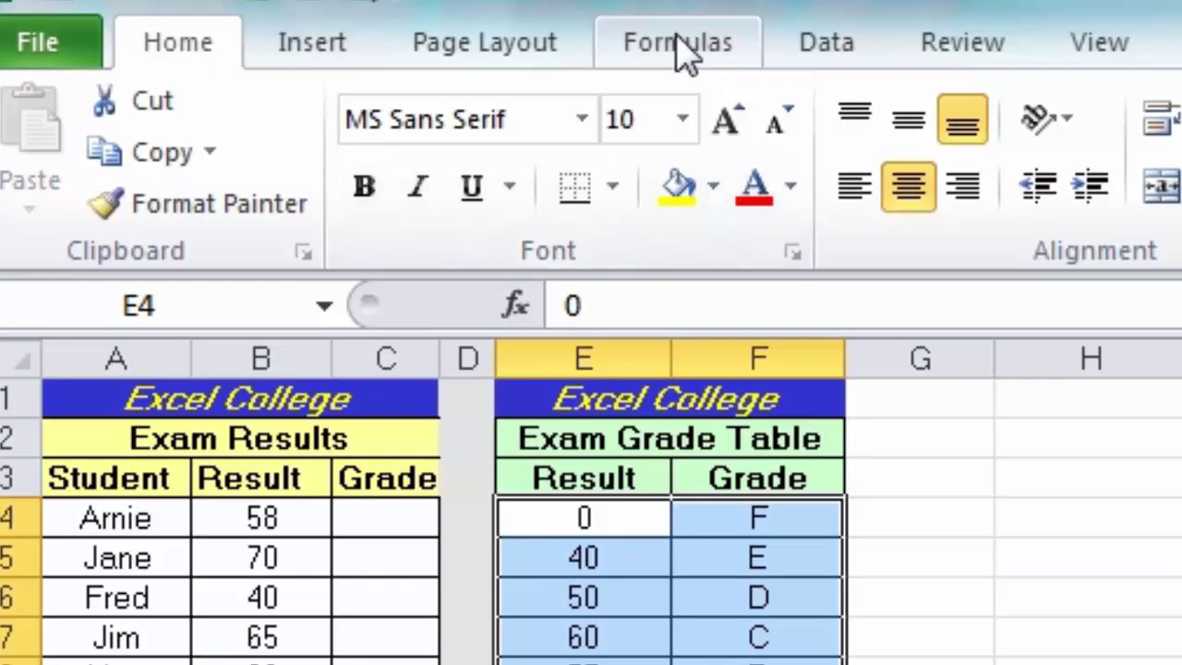
left_click(682, 46)
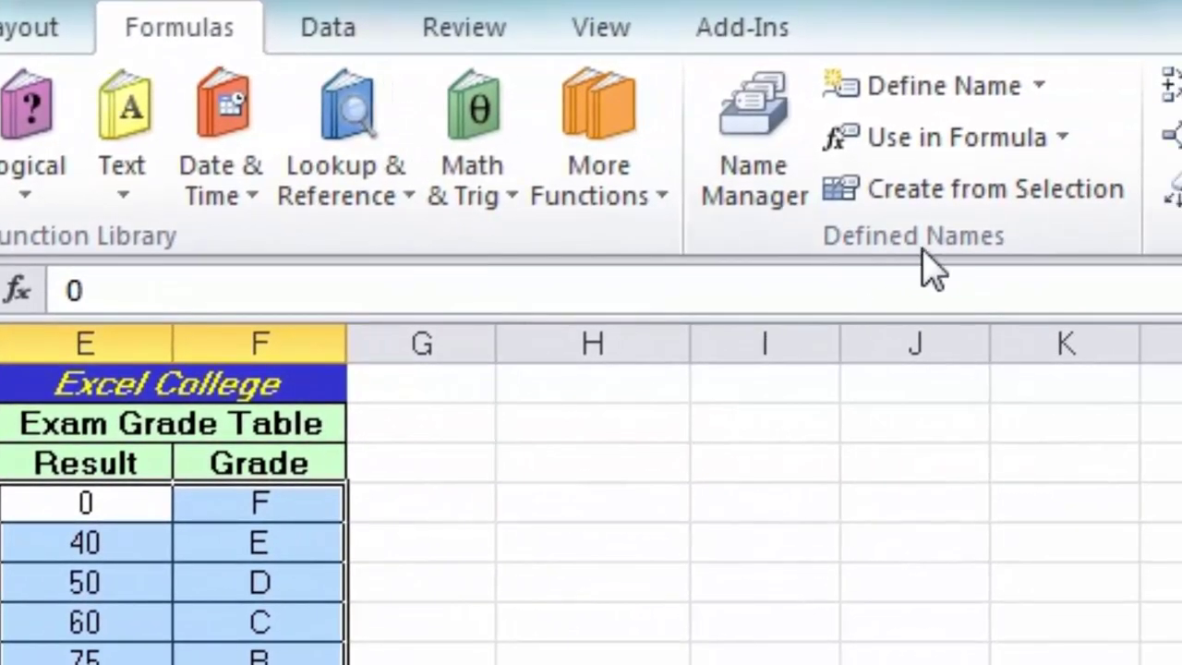
left_click(1040, 86)
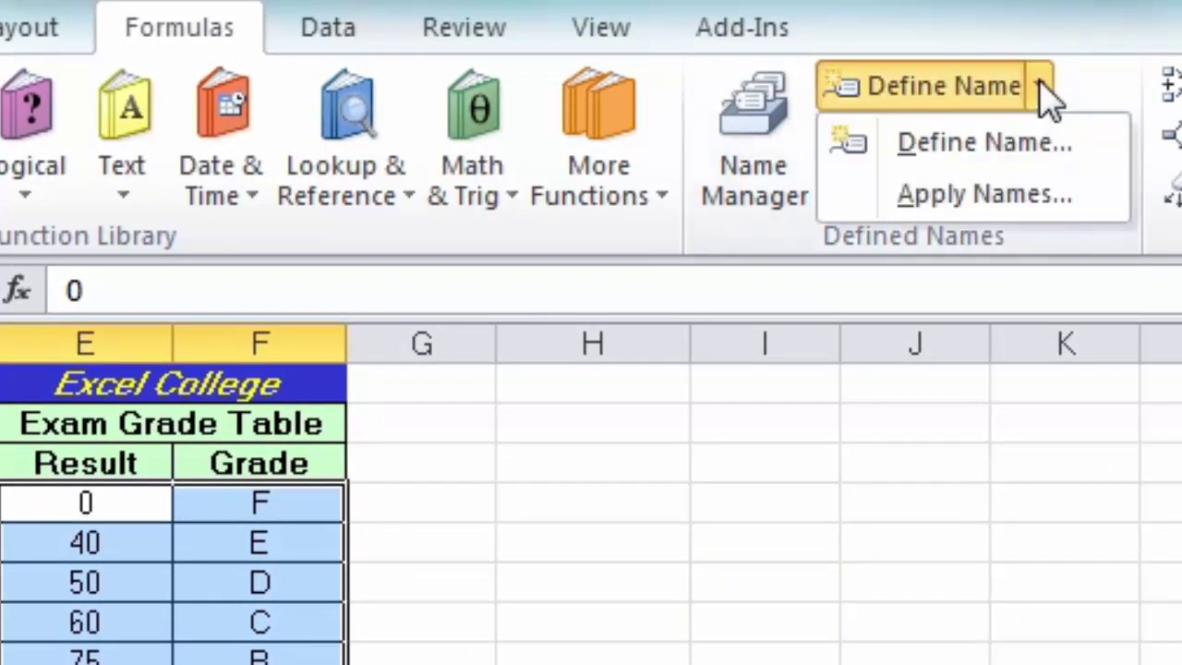
left_click(971, 146)
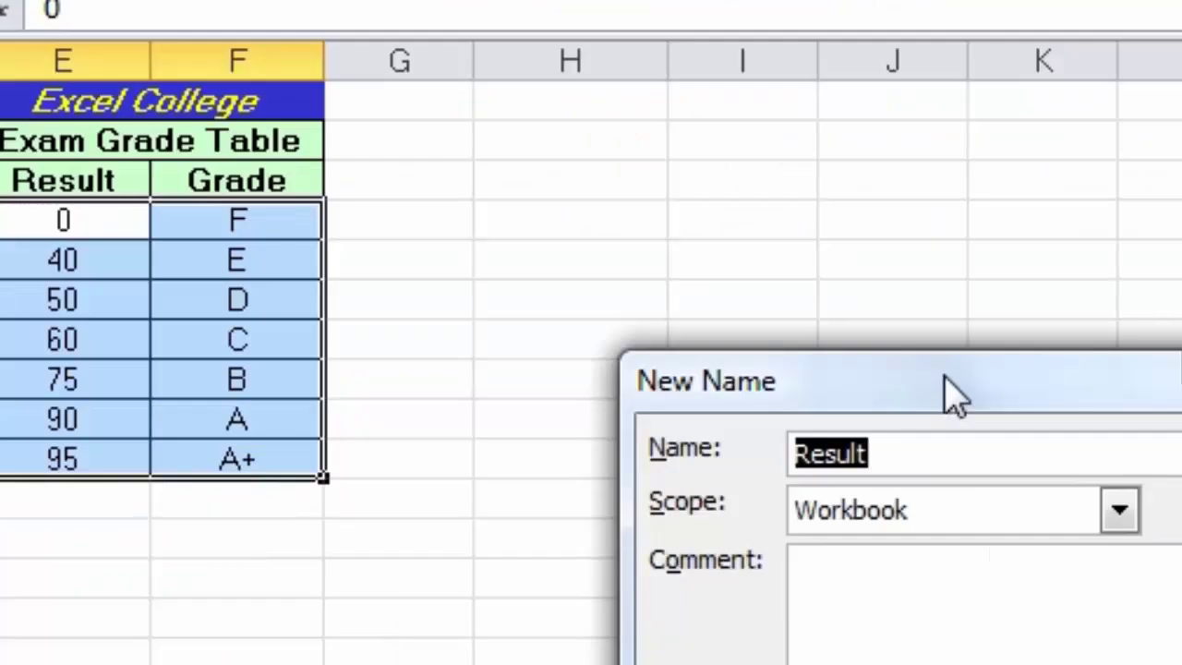
left_click_drag(972, 663, 792, 436)
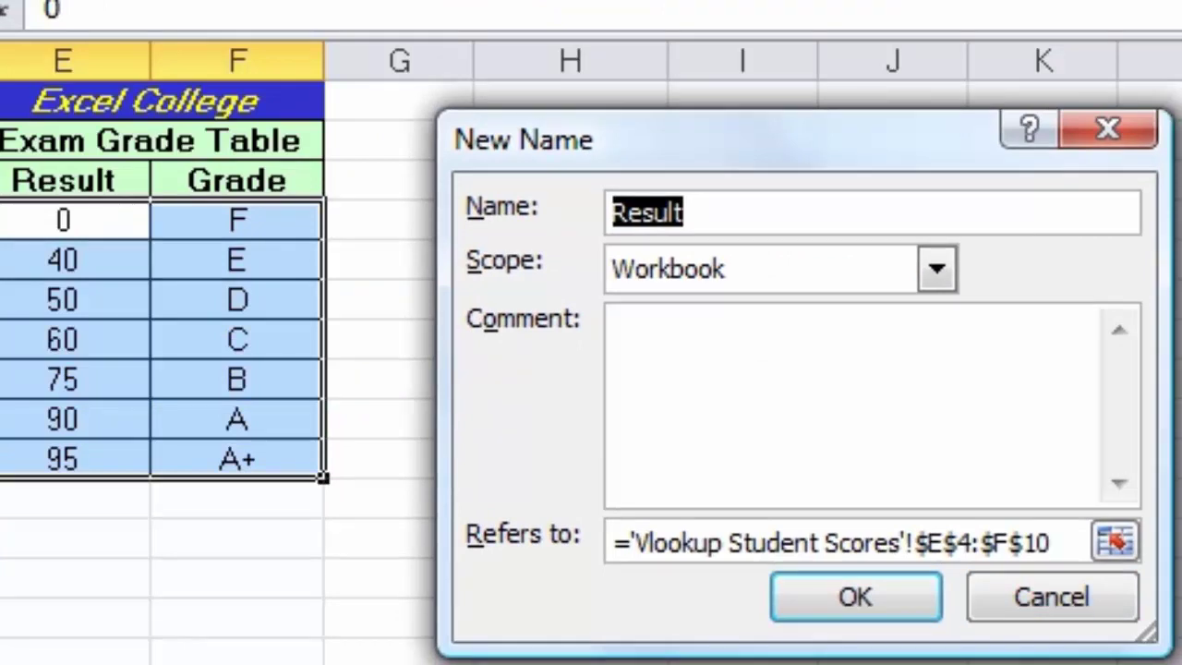
type("Grades")
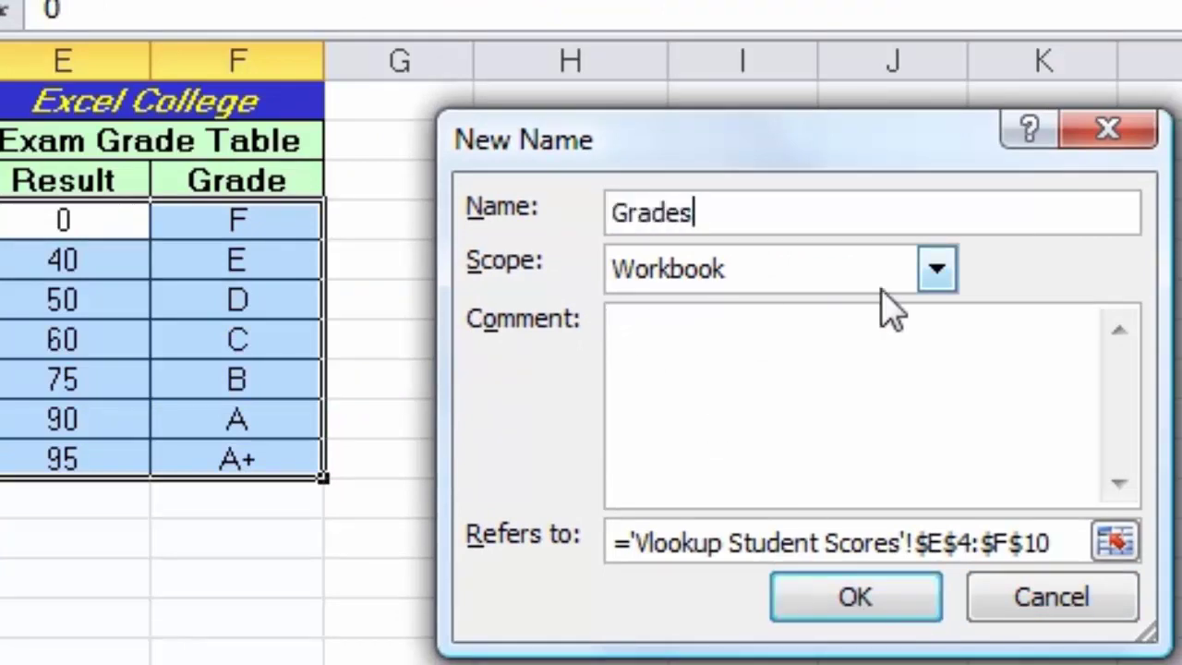
left_click(936, 270)
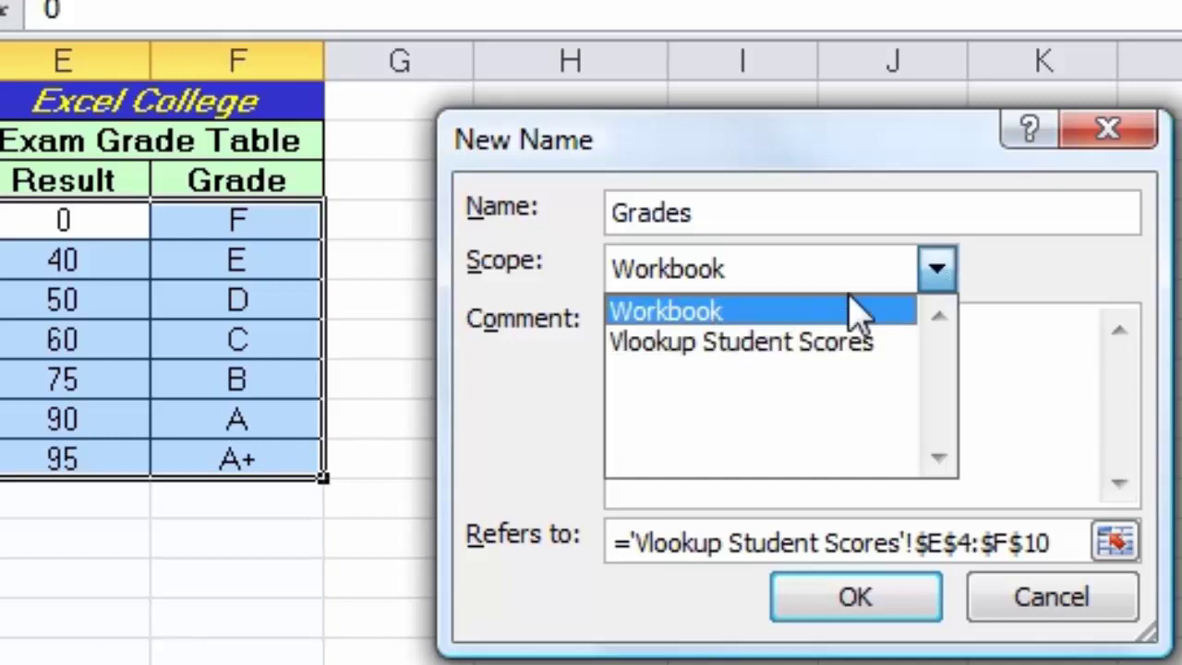
left_click(949, 279)
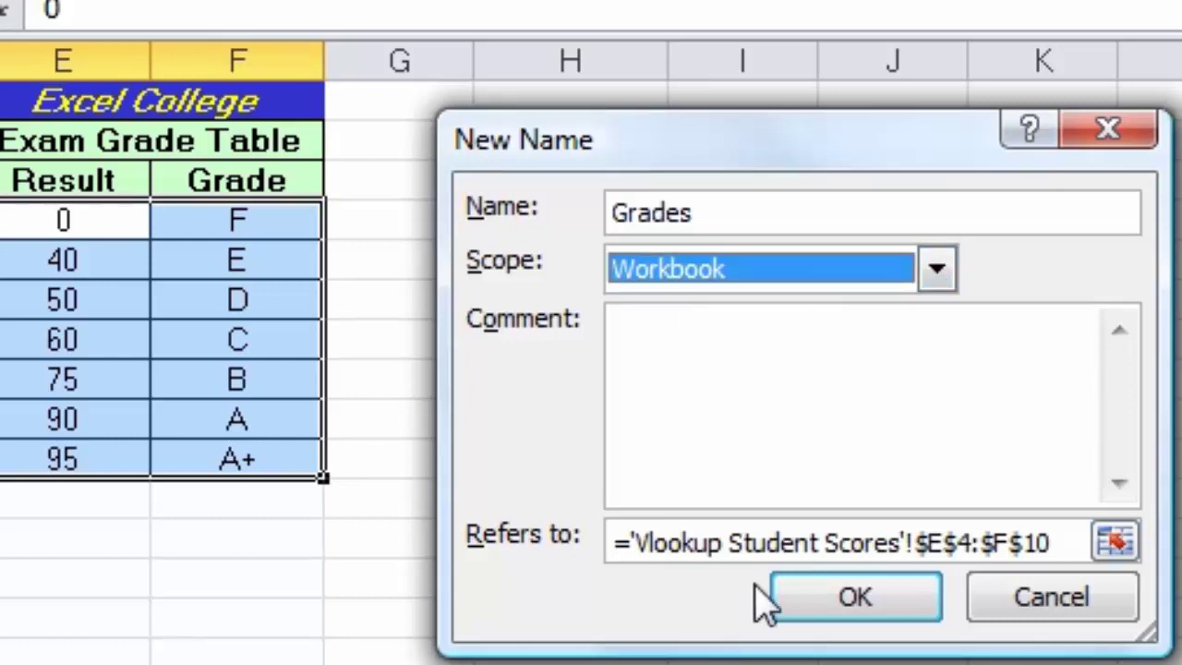
left_click(854, 600)
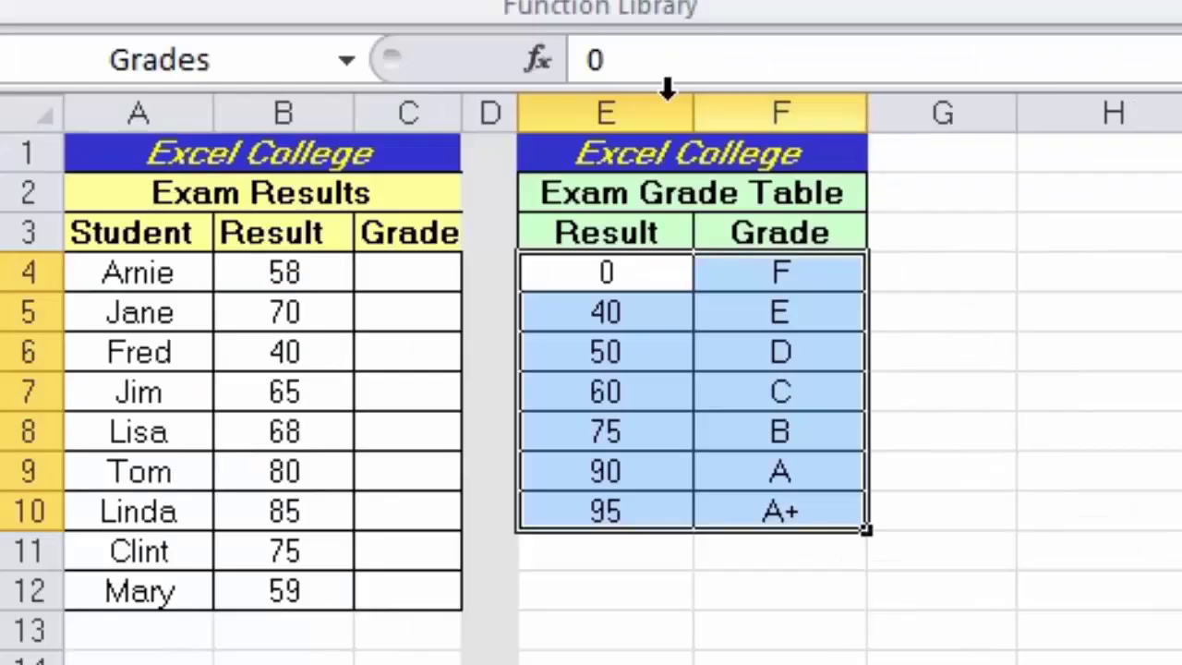
left_click(408, 260)
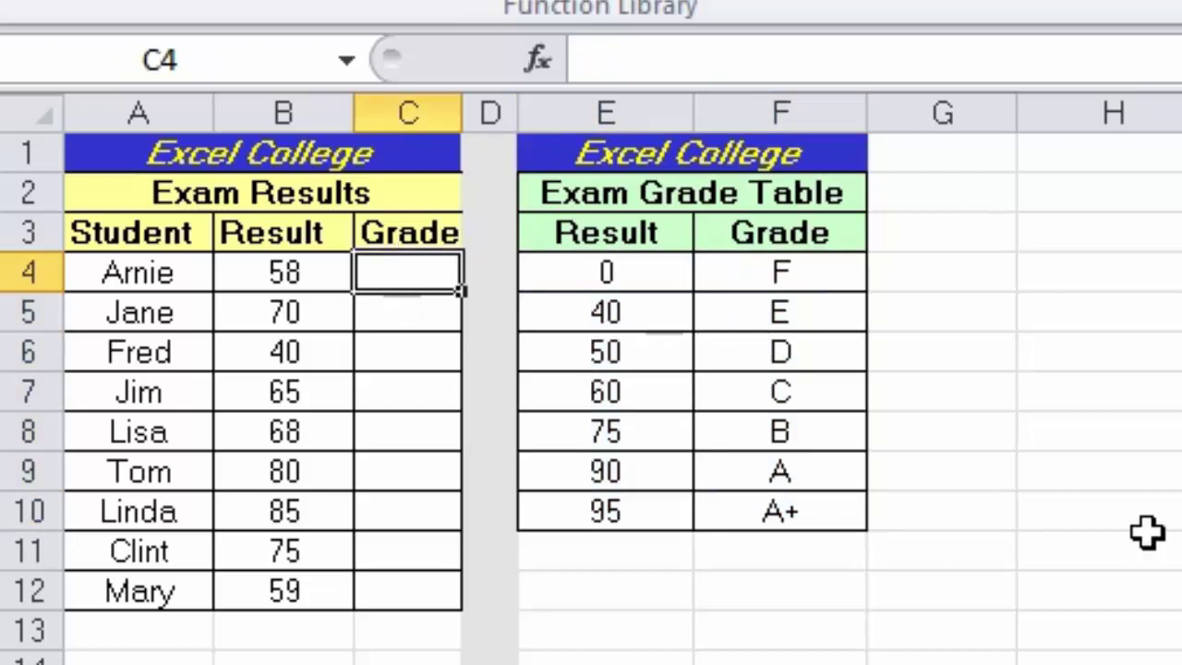
Start a VLOOKUP in cell C4 with B4 as the lookup value and the named range Grades as the table array.
type("=v")
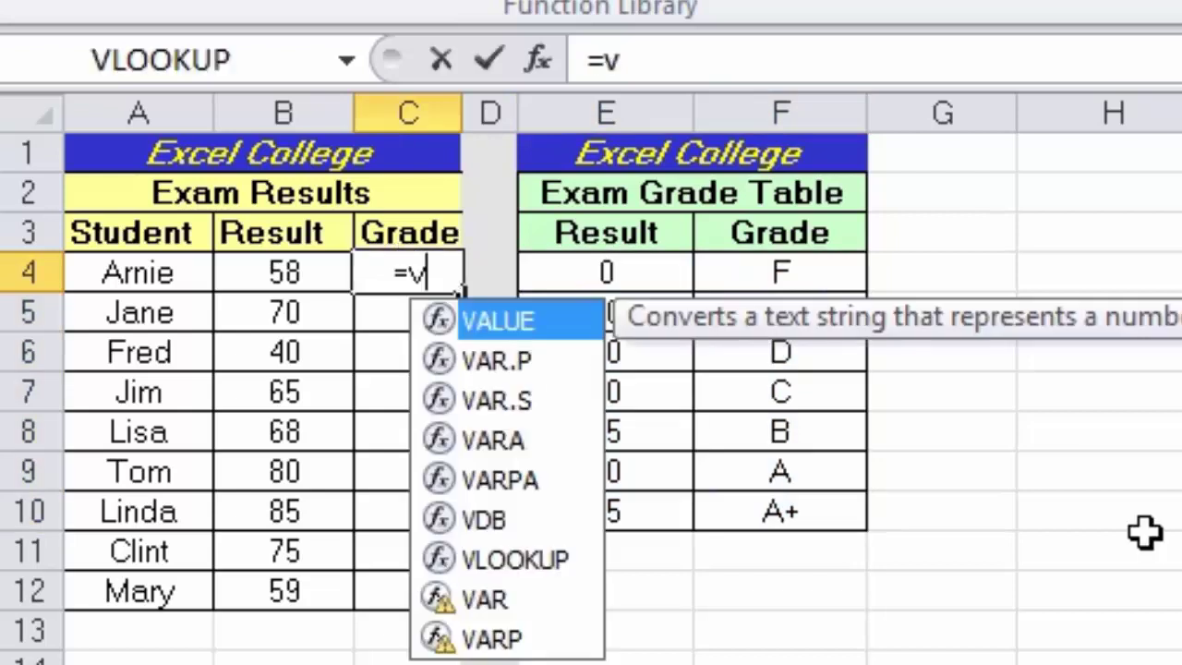
type("lookup(")
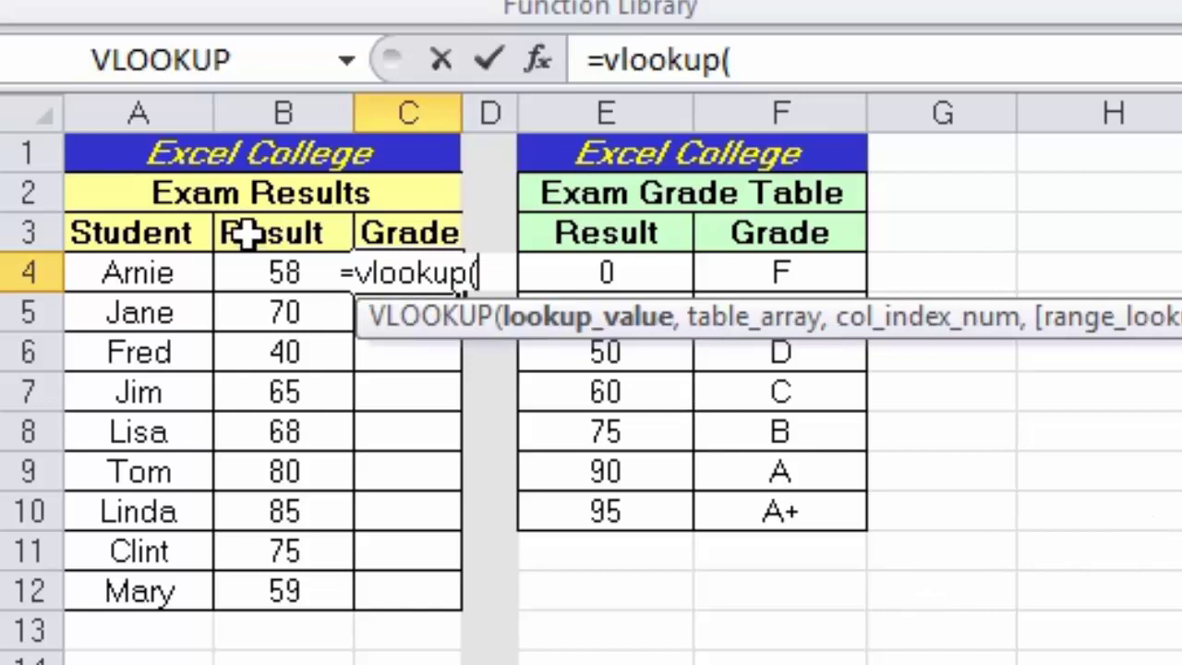
left_click(273, 275)
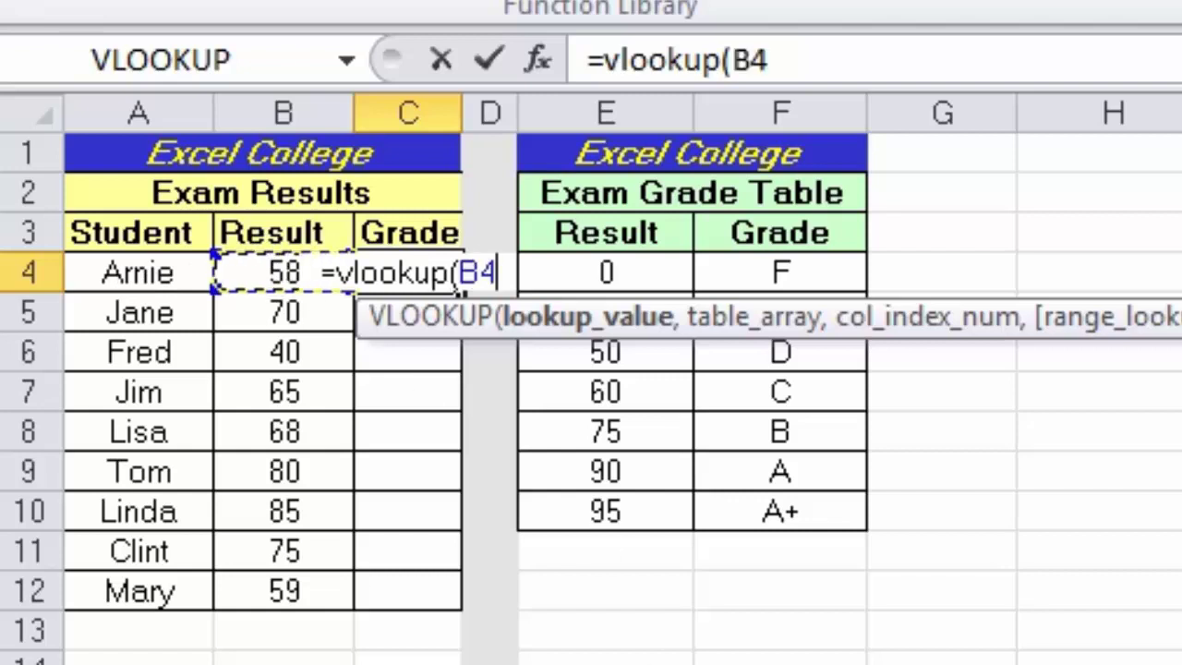
type(",")
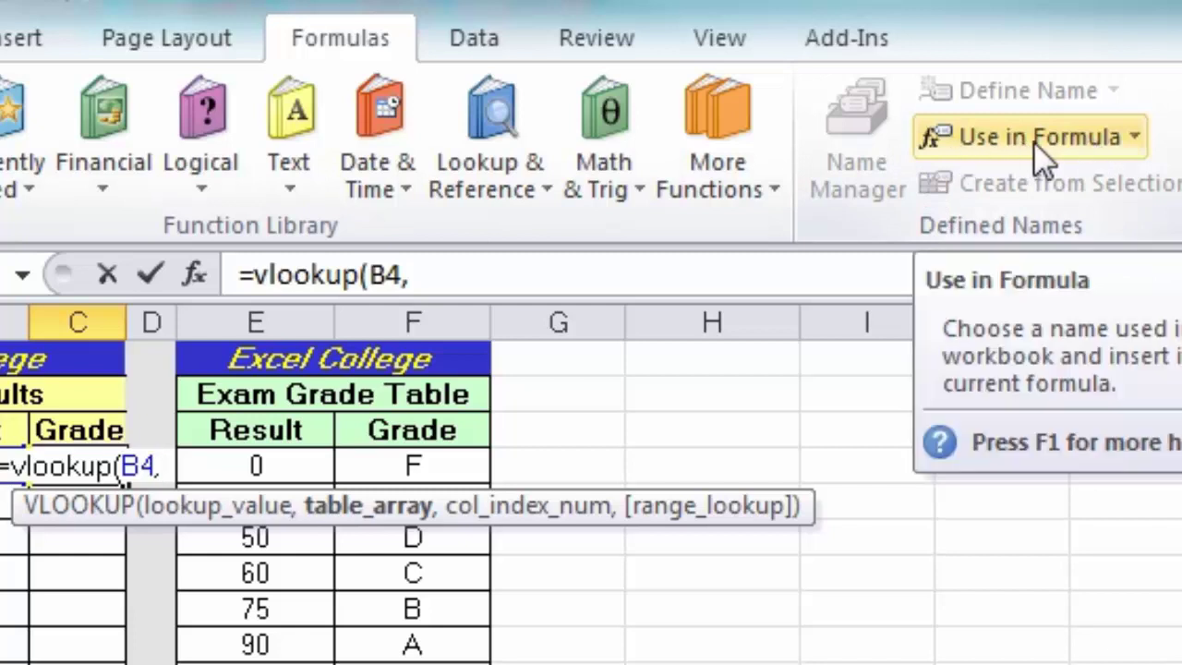
left_click(1132, 139)
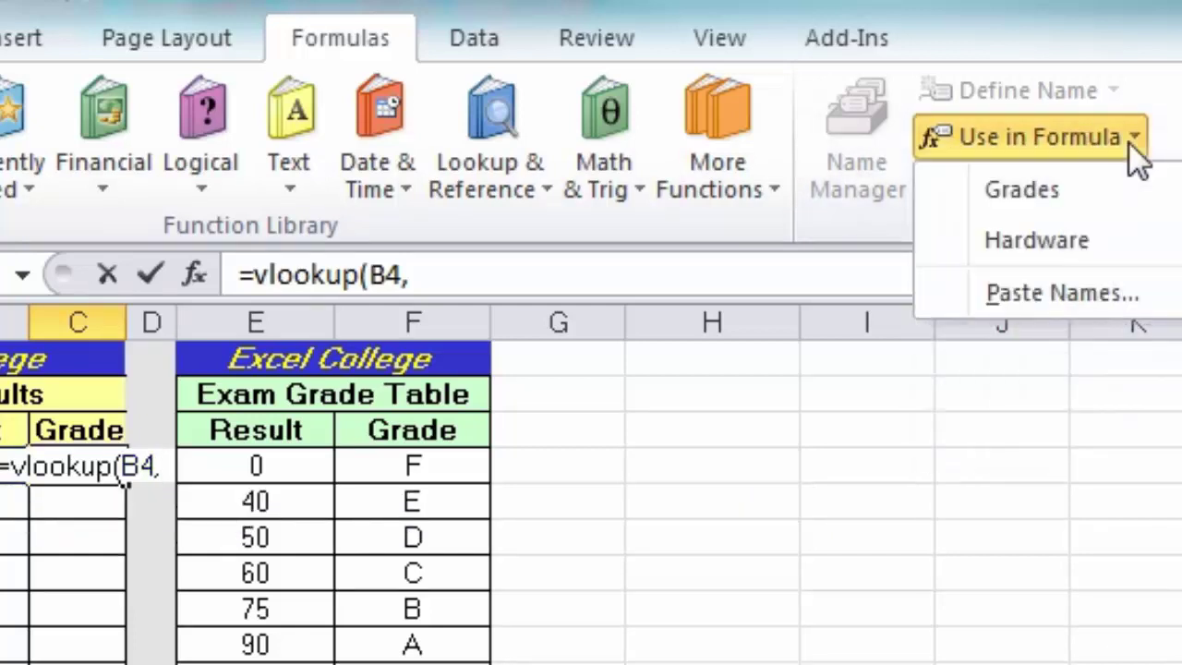
left_click(1092, 205)
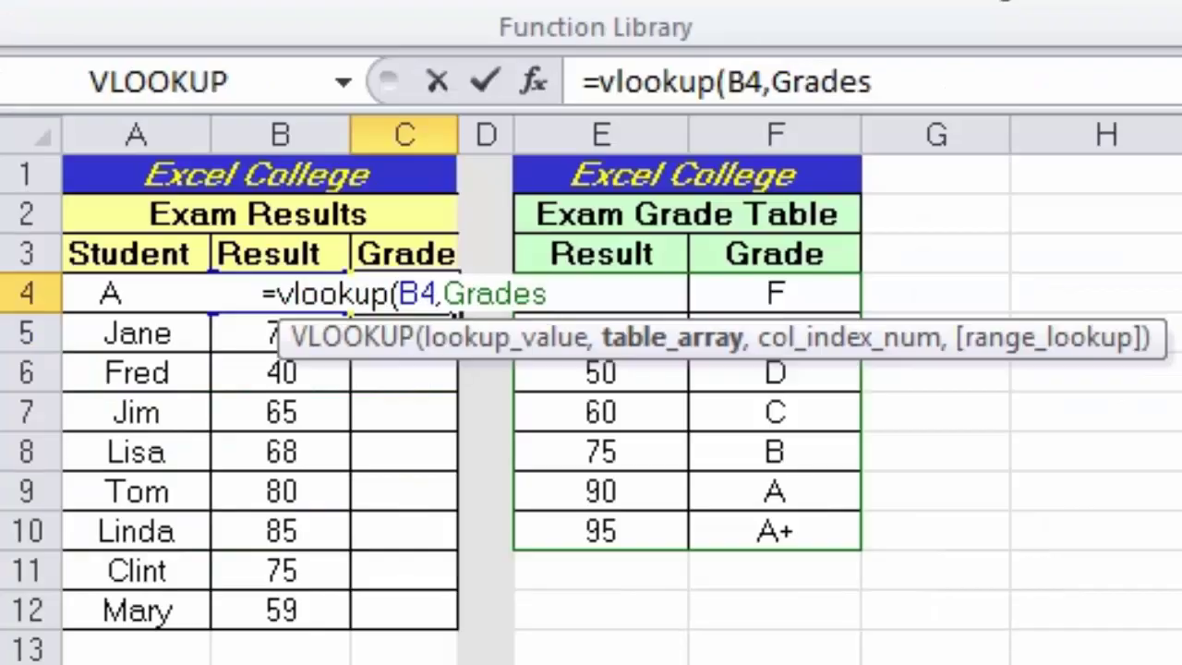
Complete the grade lookup in C4 with column index 2, omitting the range lookup argument, and fill it down to C12.
type(",")
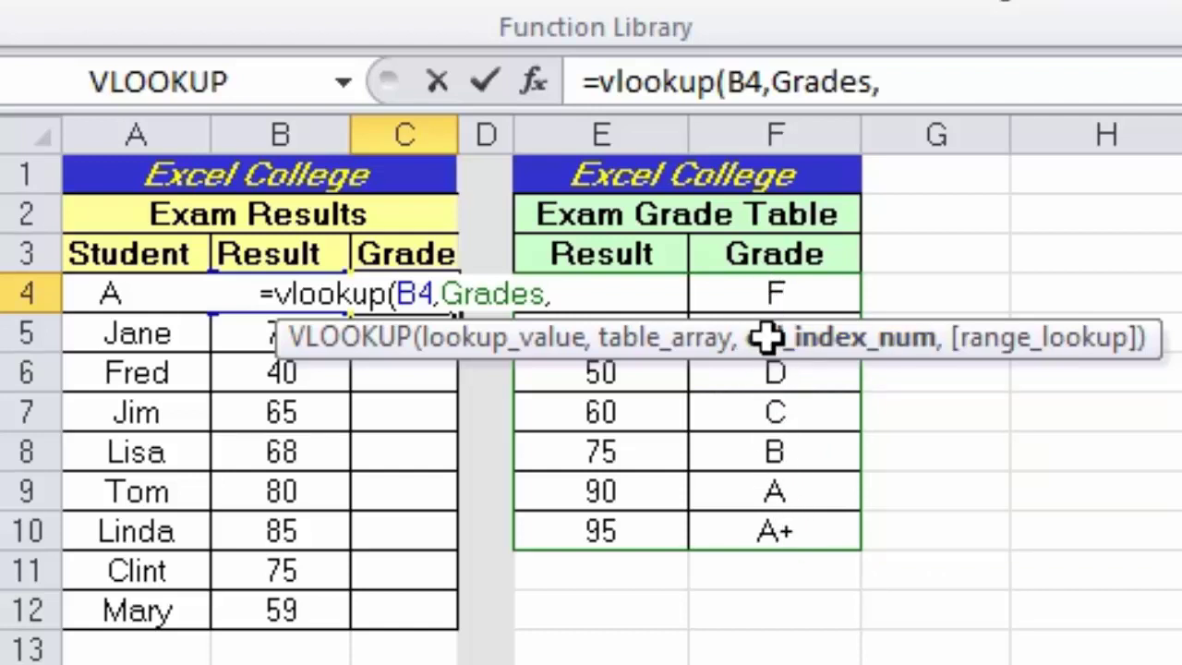
type("2")
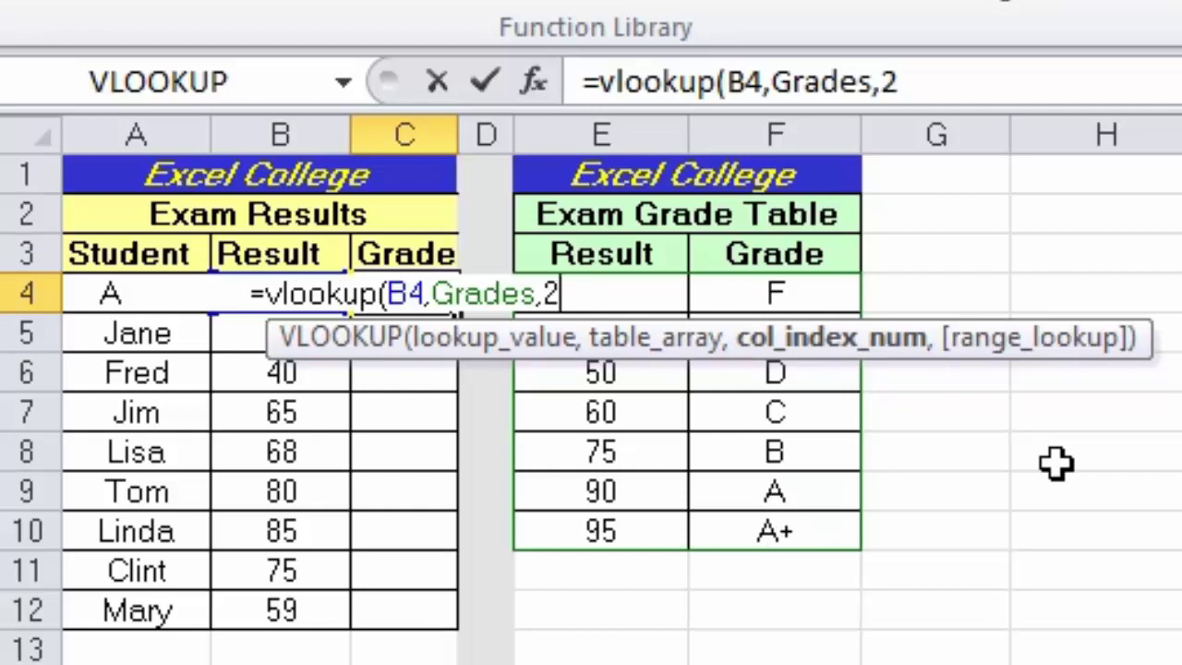
type(")")
key("Return")
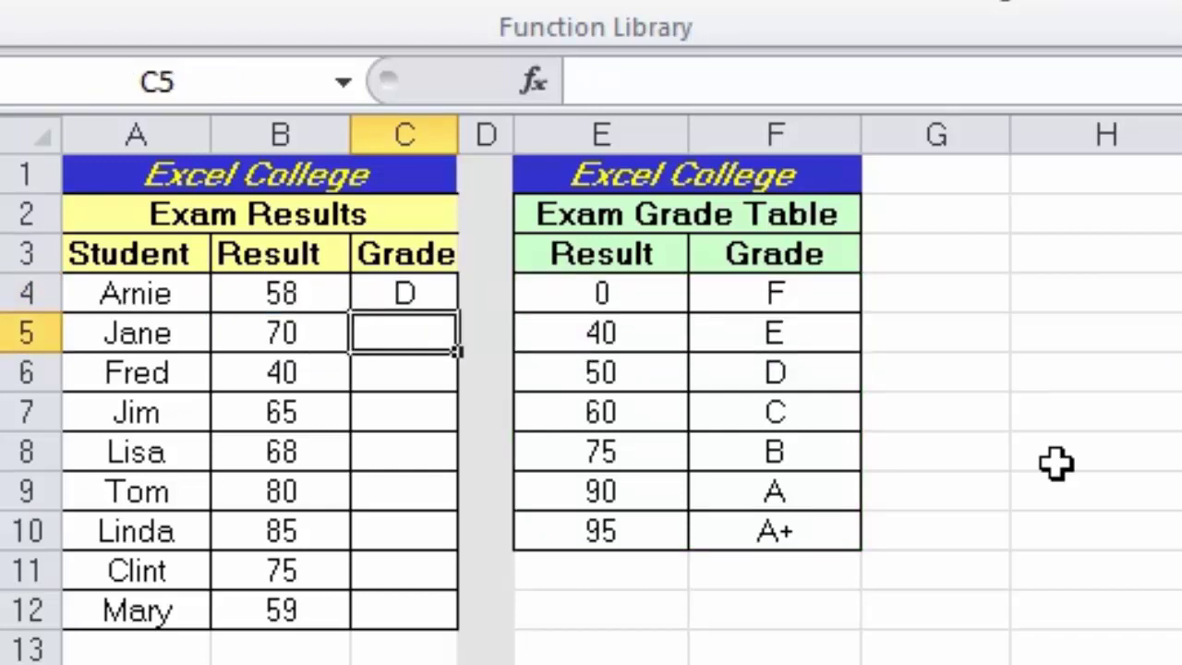
left_click(413, 293)
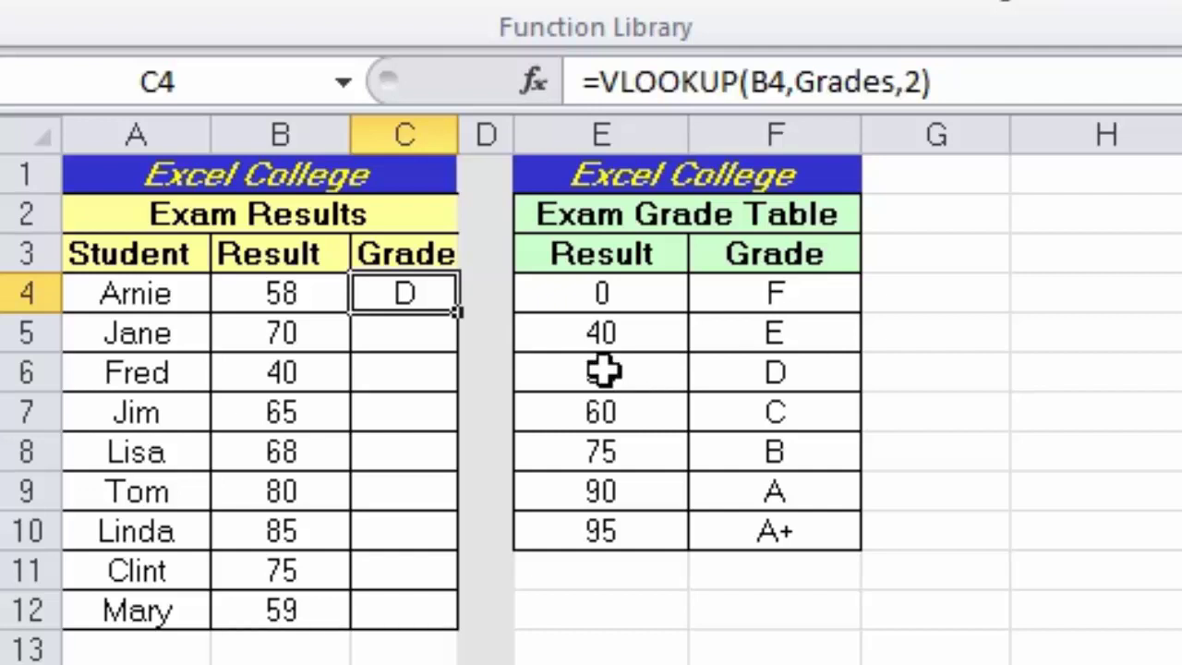
left_click_drag(458, 316, 448, 623)
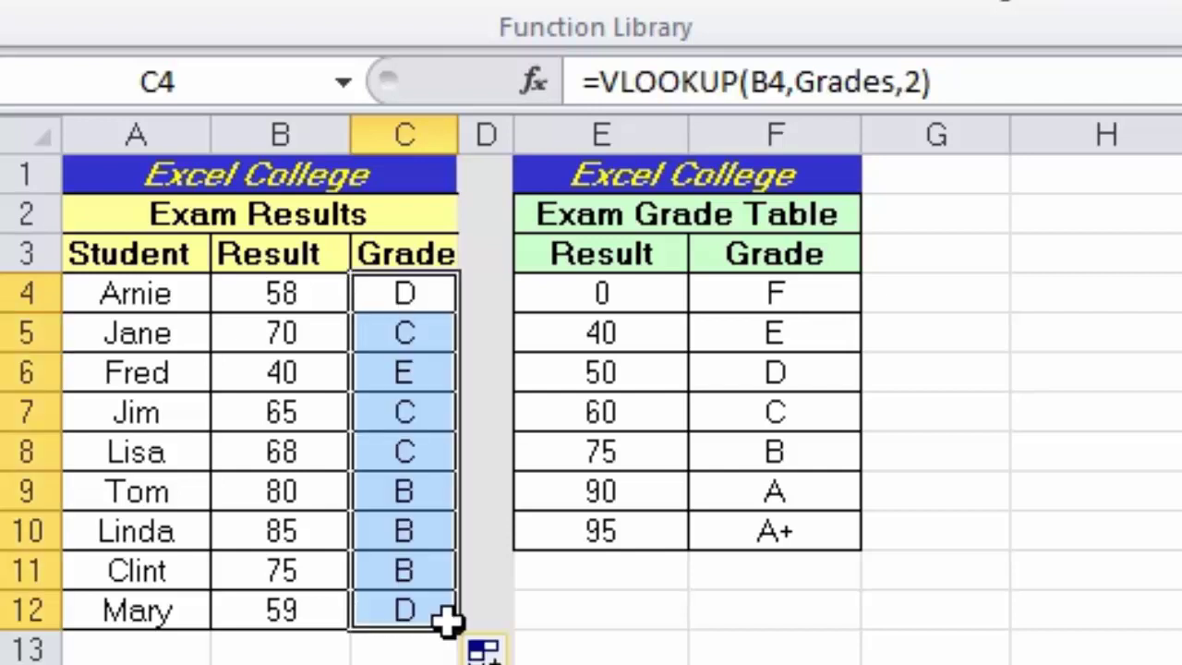
Change the last student's exam result in cell B12 to 98.
left_click(284, 332)
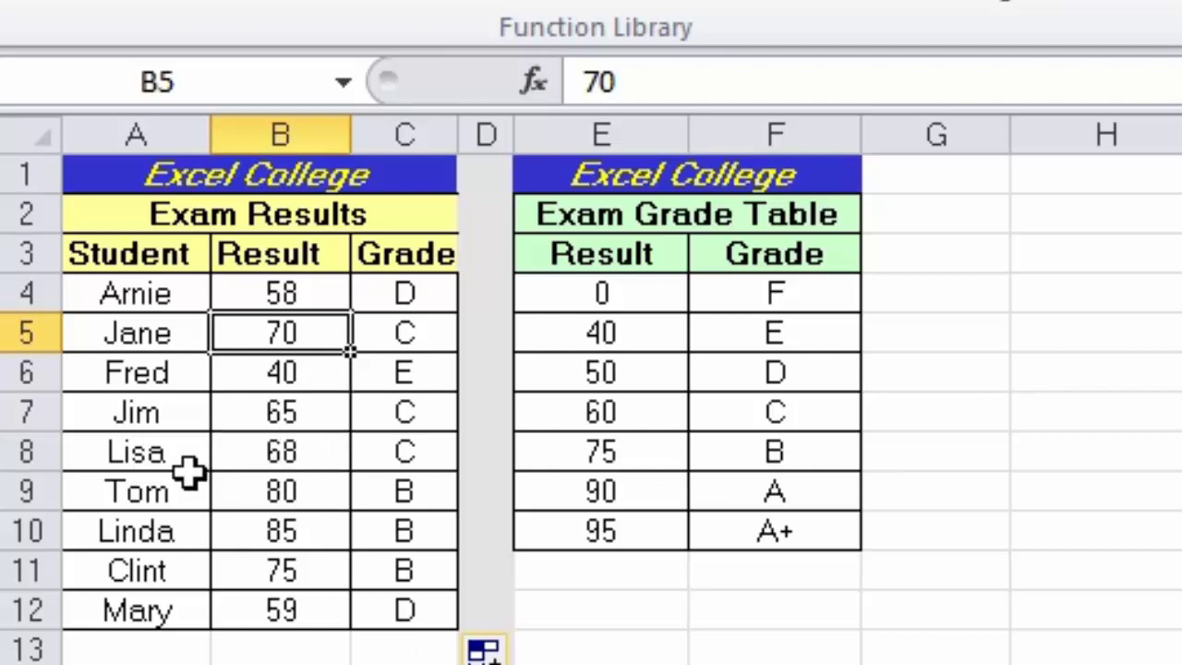
left_click(261, 617)
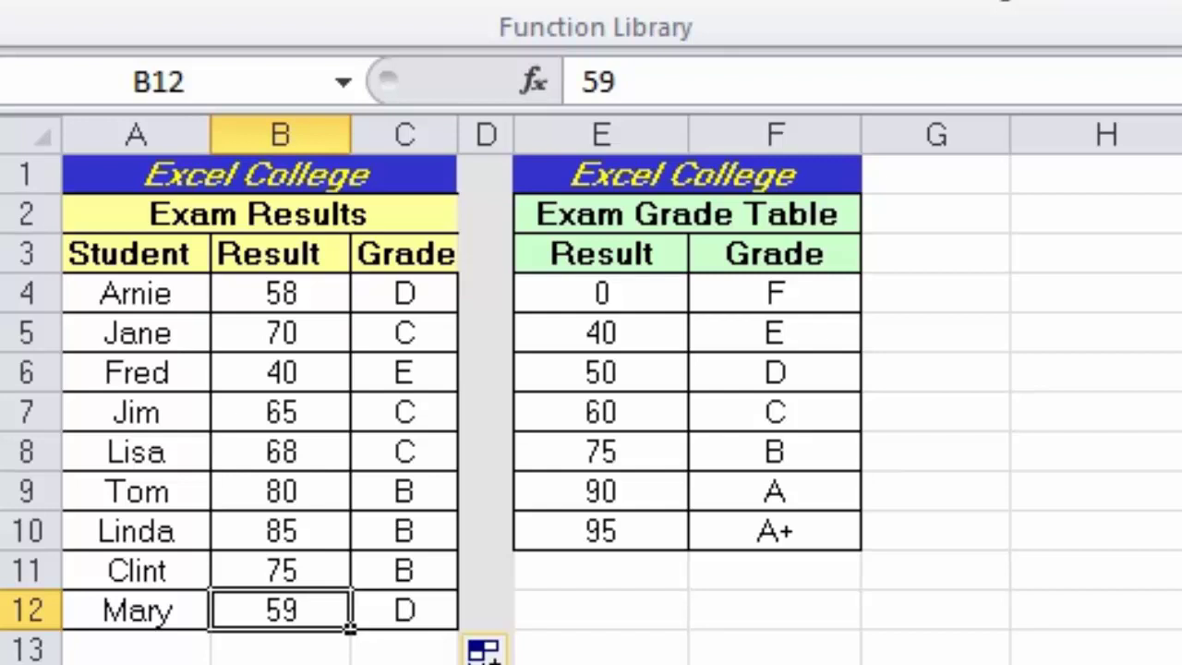
type("98")
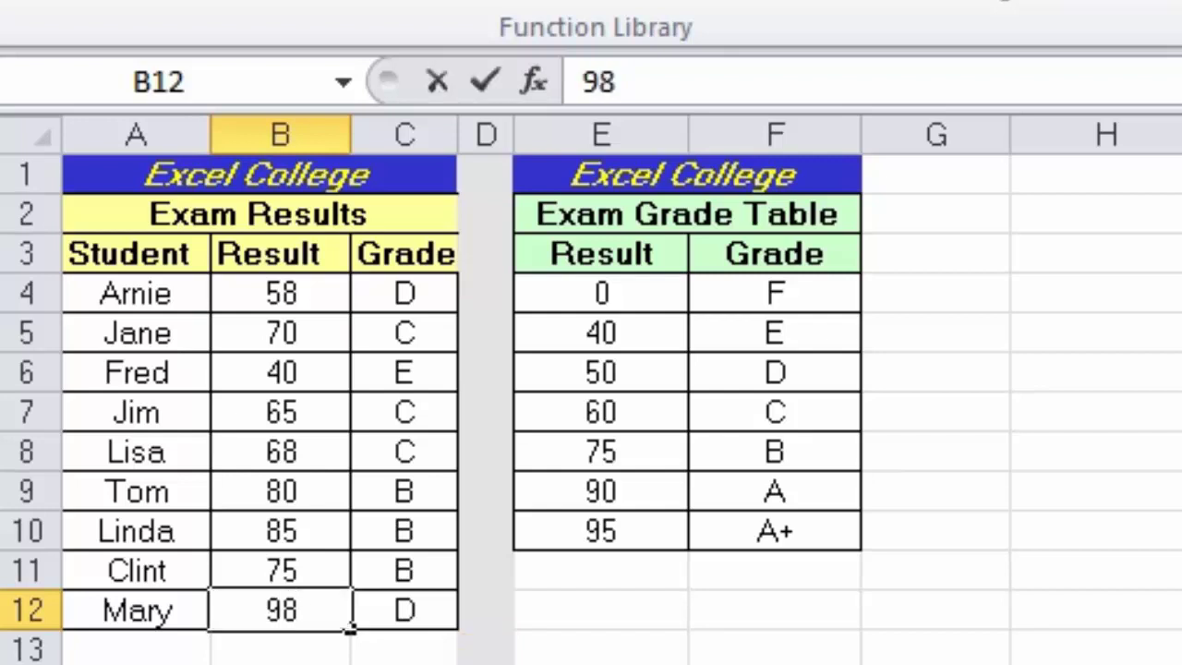
key("Return")
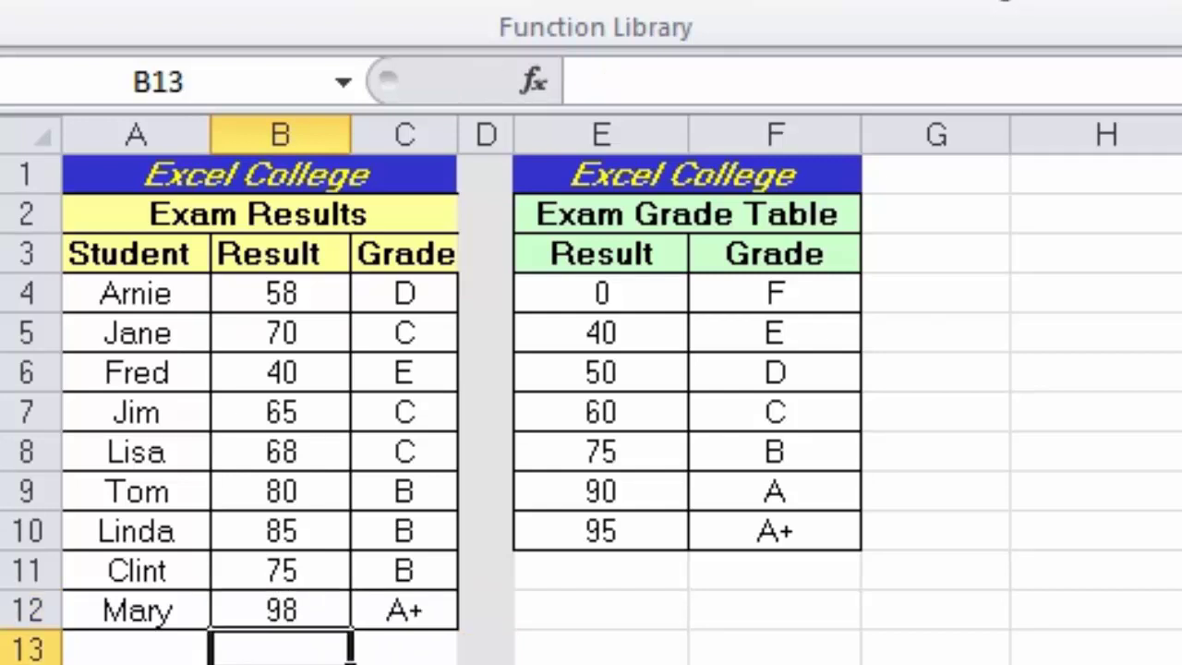